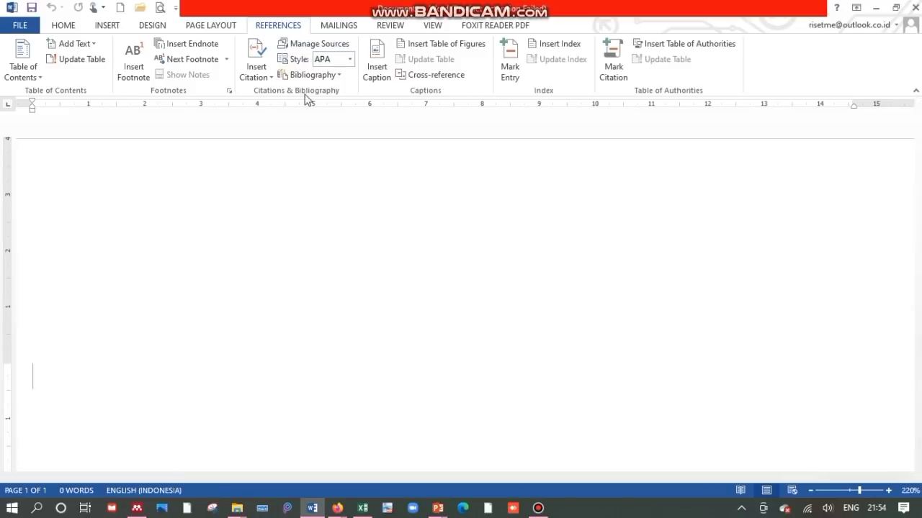
Close the blank Word document and install the MS Word plugin from Mendeley Desktop, allowing it to close running Office programs.
click(913, 6)
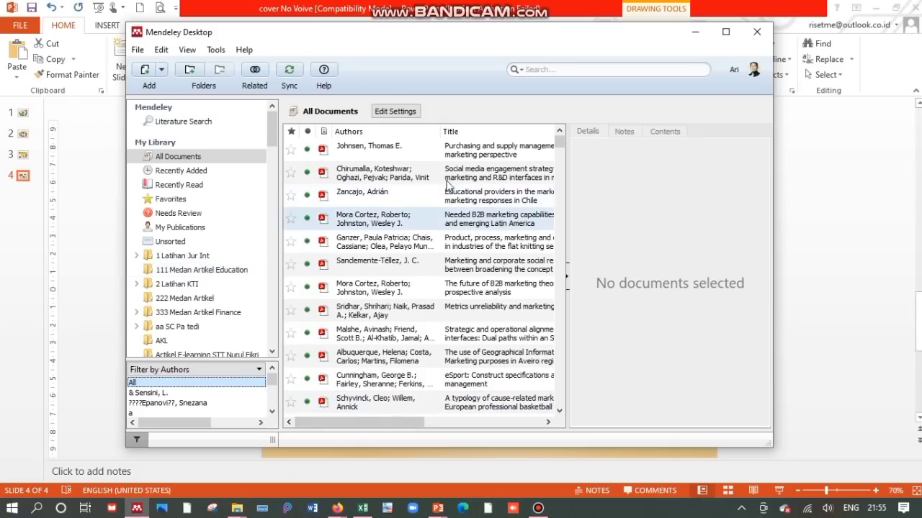
click(216, 52)
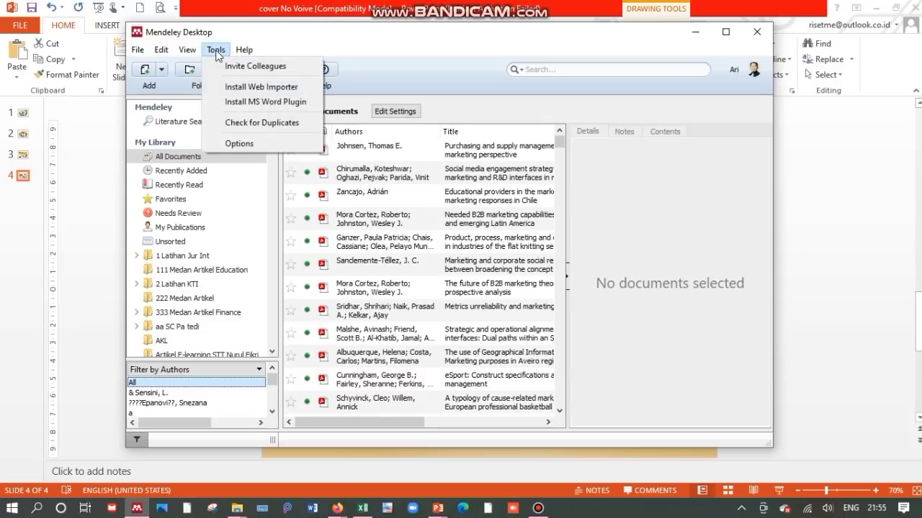
click(258, 105)
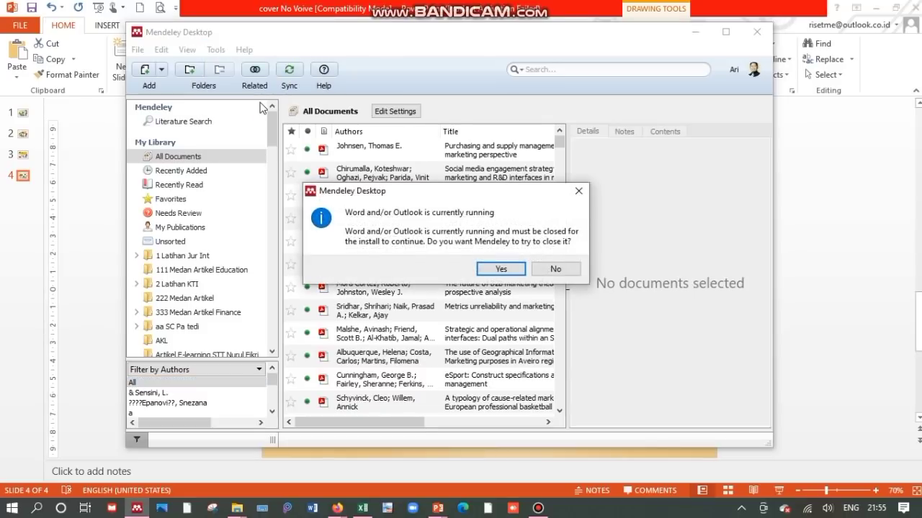
click(504, 270)
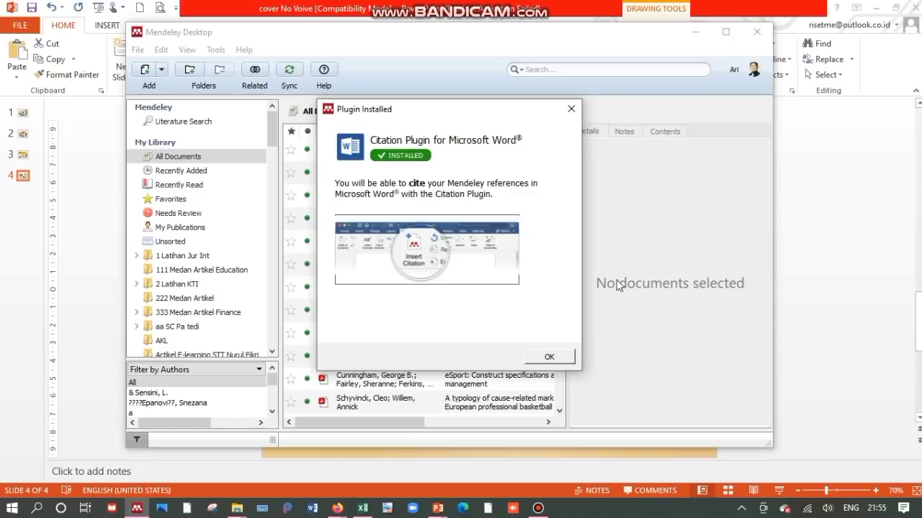
click(553, 358)
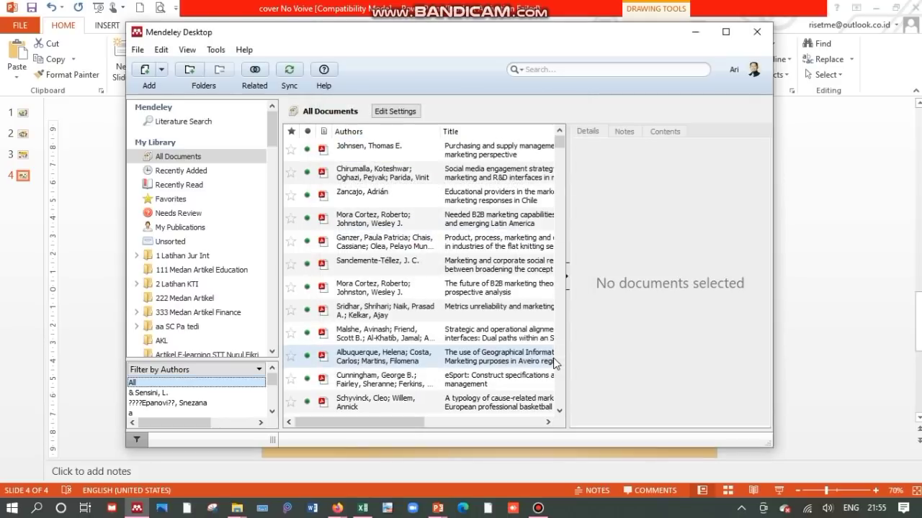
Open a new blank document in Word, check its reference tools for the Mendeley Cite-O-Matic commands, and return to Mendeley Desktop.
click(312, 508)
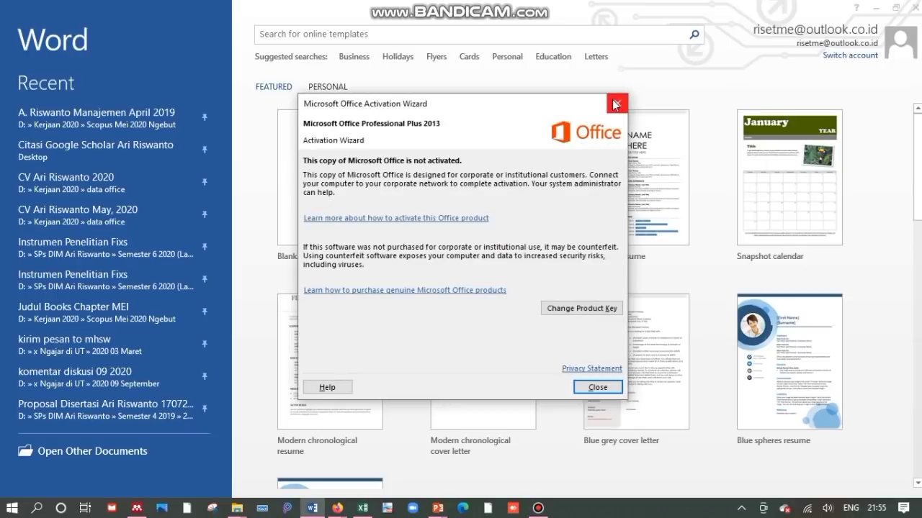
click(615, 95)
click(352, 154)
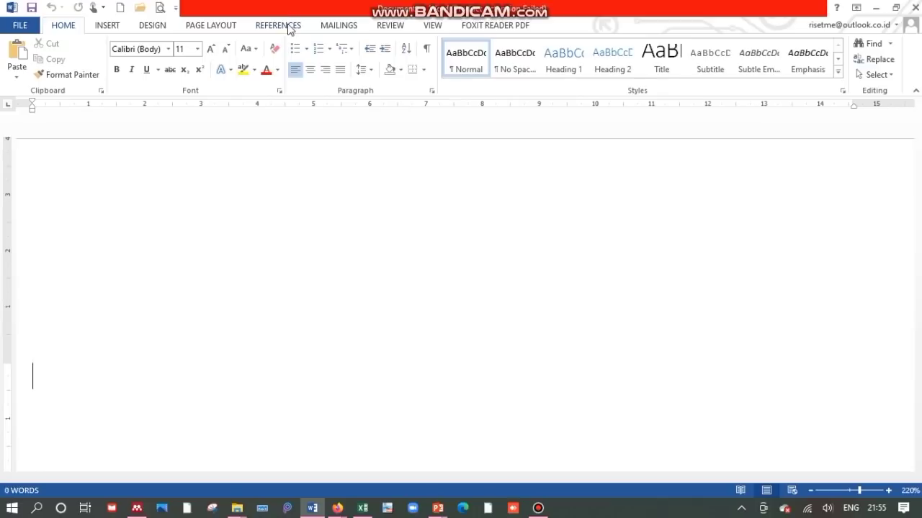
click(290, 27)
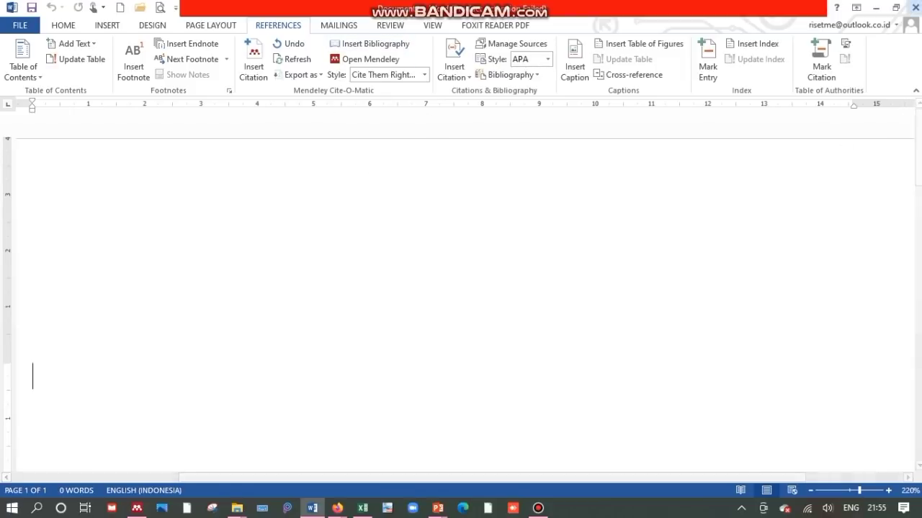
click(878, 14)
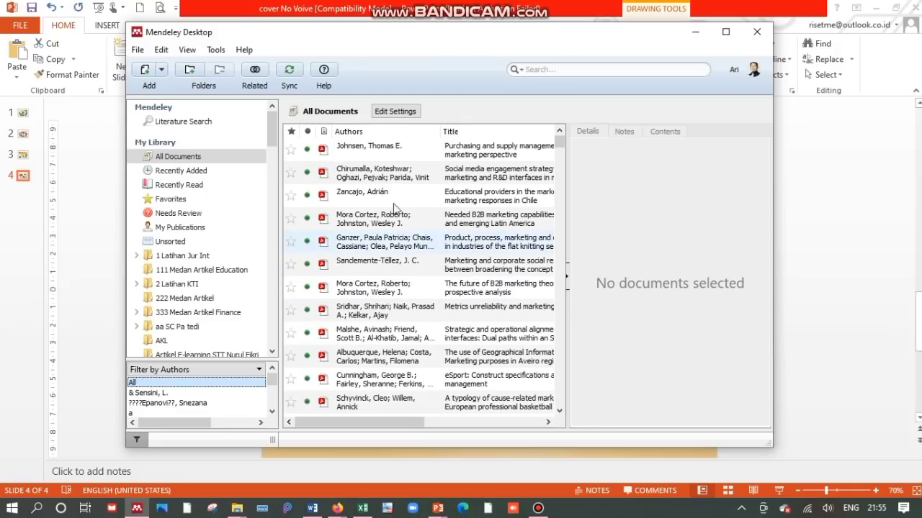
Maximize Mendeley Desktop and create a library folder named "111 Praktek Mendelet".
scroll(274, 133, down, 10)
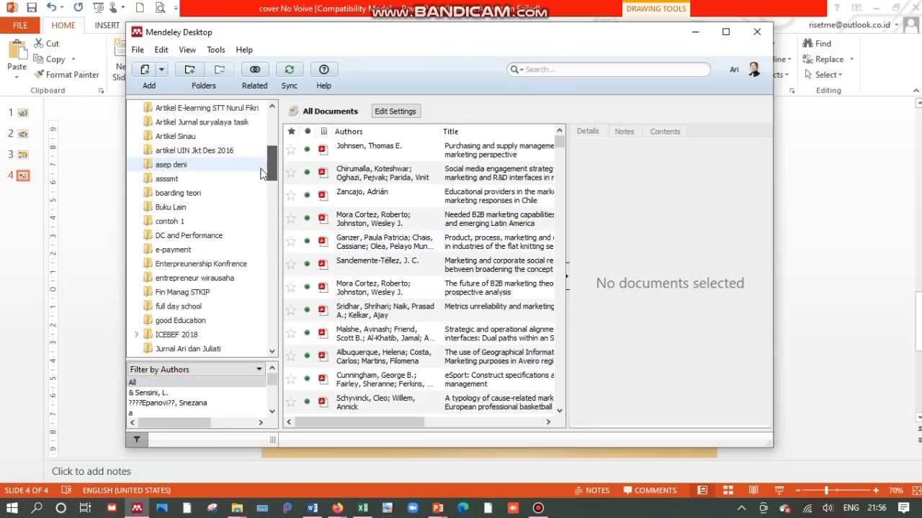
click(726, 33)
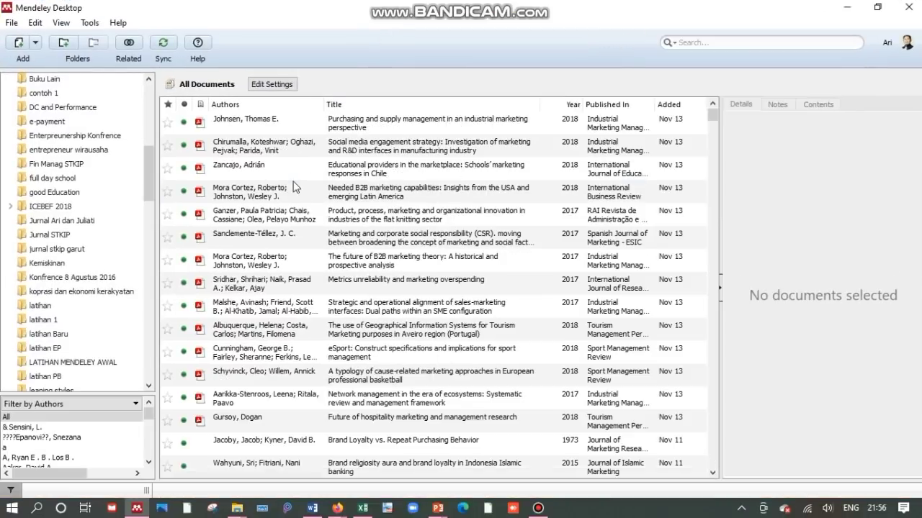
drag(149, 159, 287, 292)
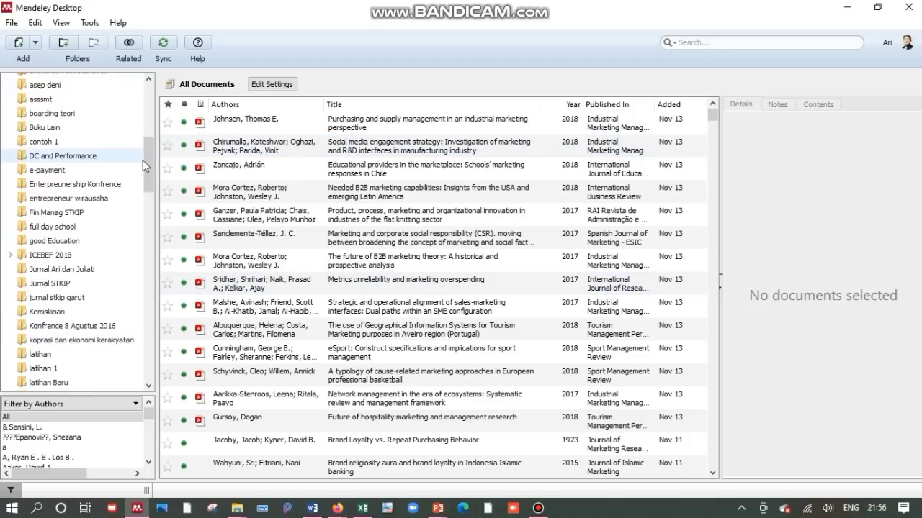
drag(151, 152, 119, 347)
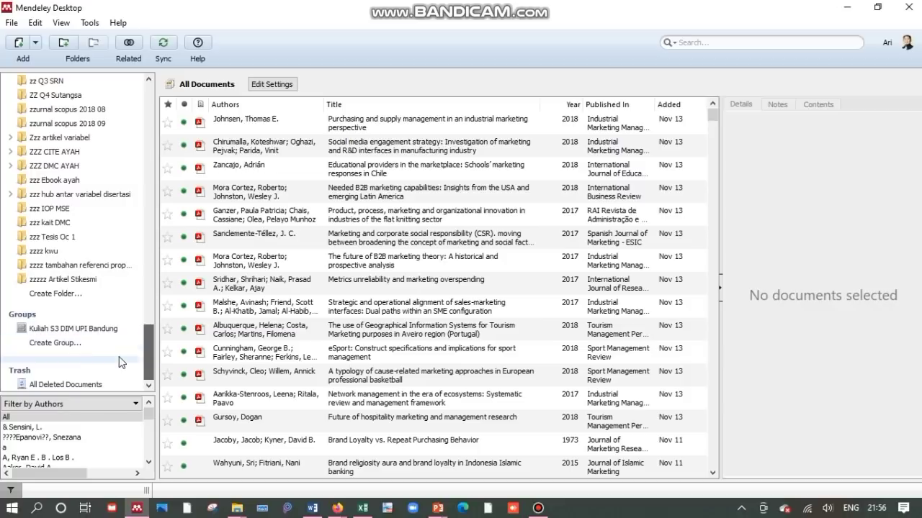
click(58, 295)
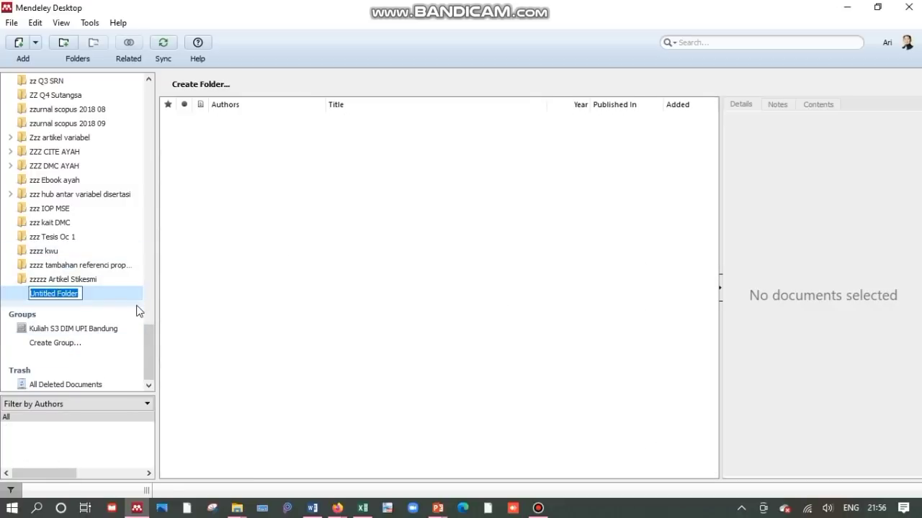
text(L)
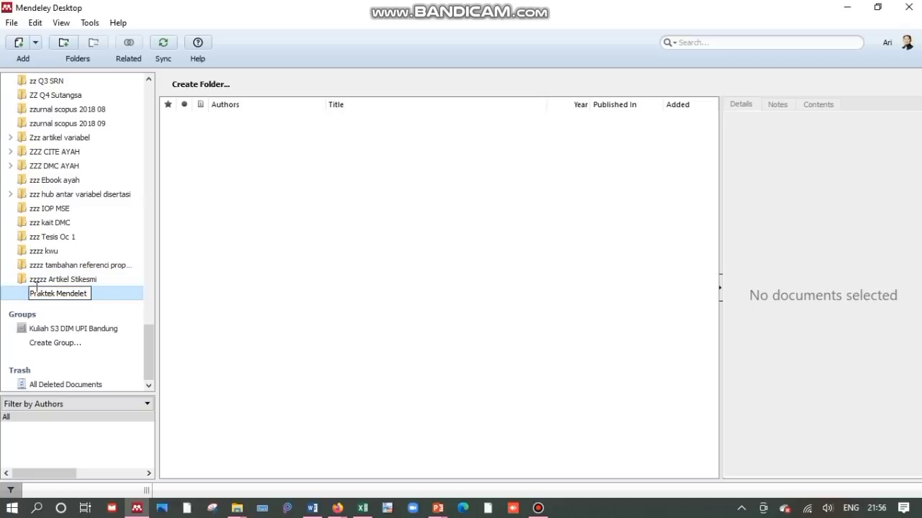
key(Home)
text(111)
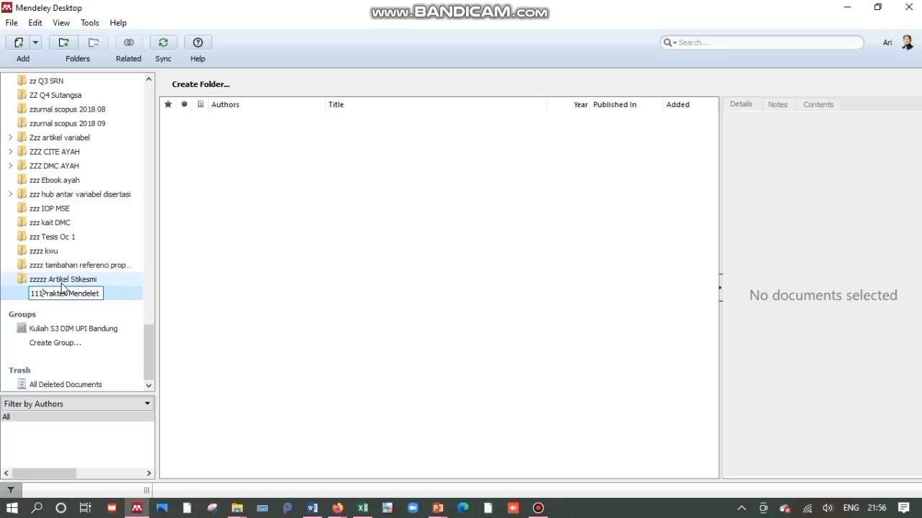
key(Return)
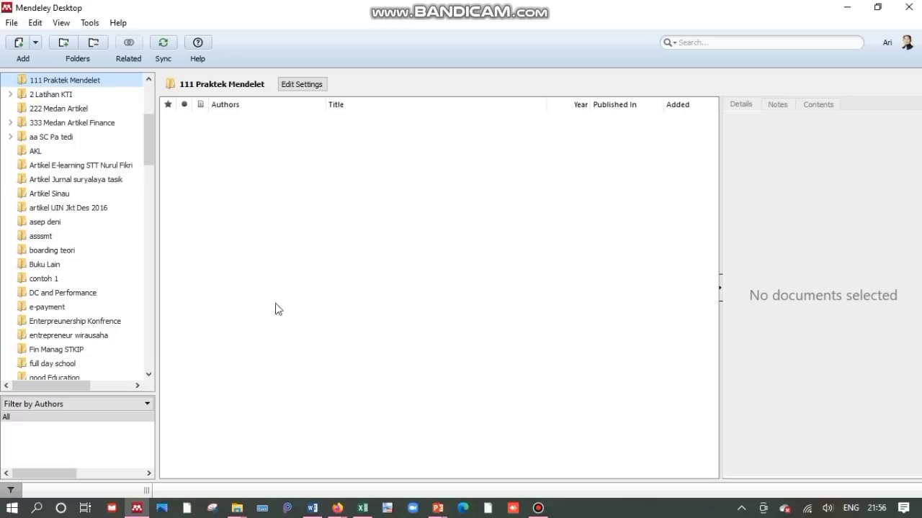
Rename the new "111 Praktek Mendelet" folder as "111 Praktek Mendeley".
scroll(68, 155, up, 3)
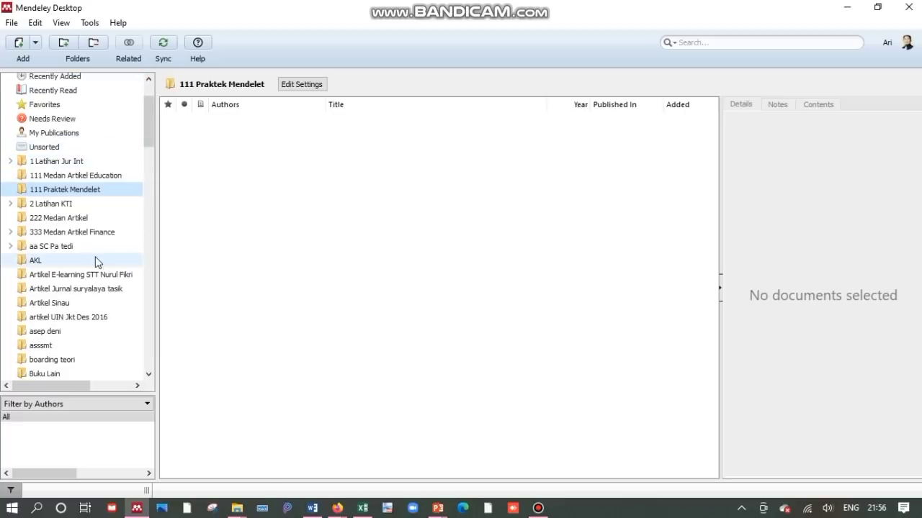
click(100, 193)
click(102, 189)
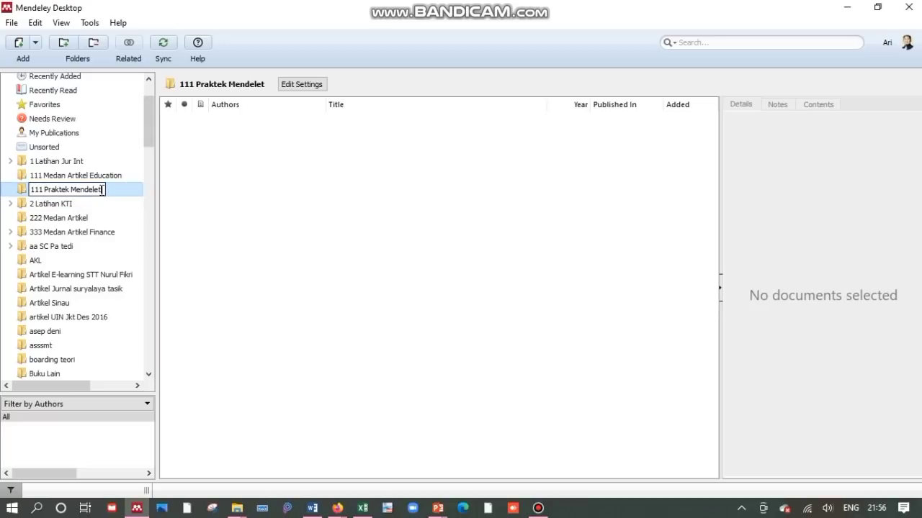
text(y)
key(Return)
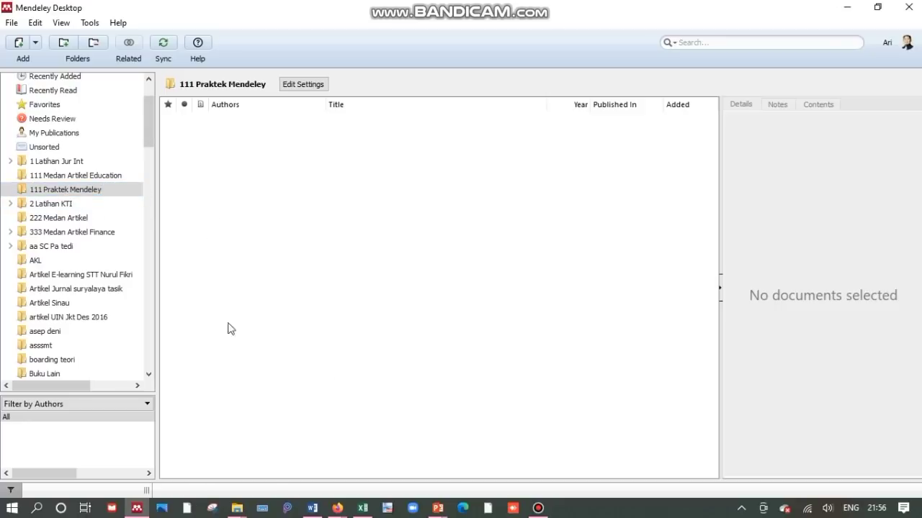
Create a subfolder named "google Schollar" inside the 111 Praktek Mendeley folder.
click(67, 40)
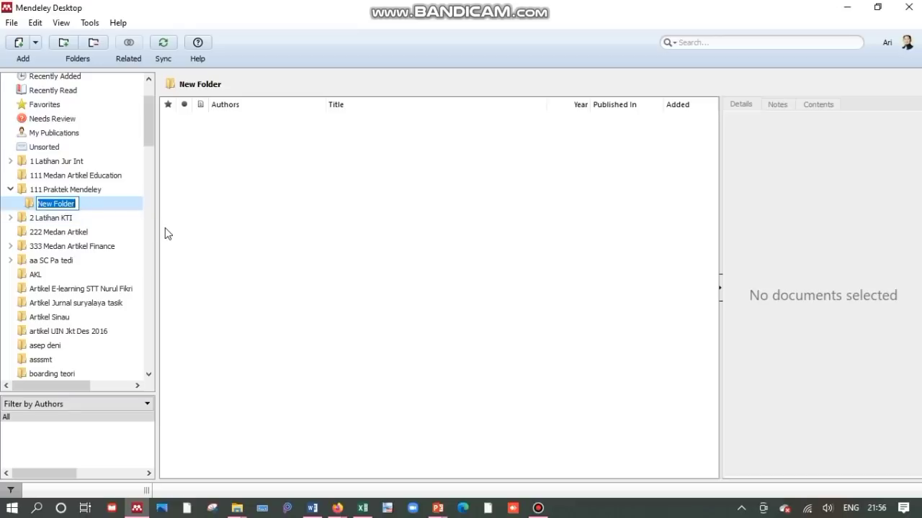
text(googl)
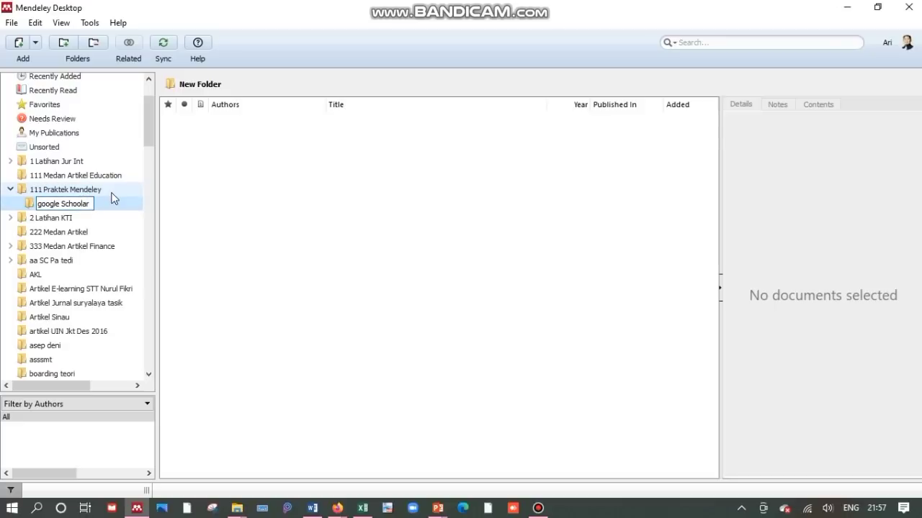
key(BackSpace)
Create a second subfolder named "Science Direct" inside the 111 Praktek Mendeley folder.
click(80, 191)
click(66, 43)
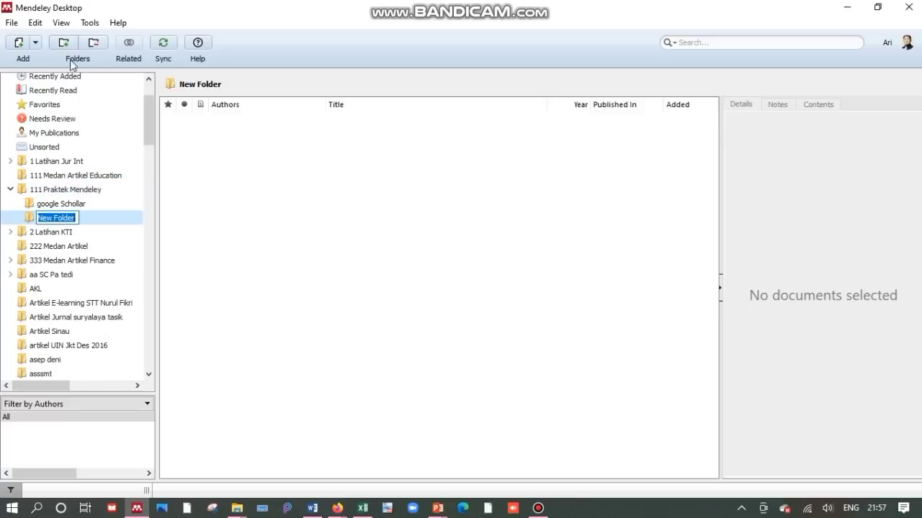
text(Sc)
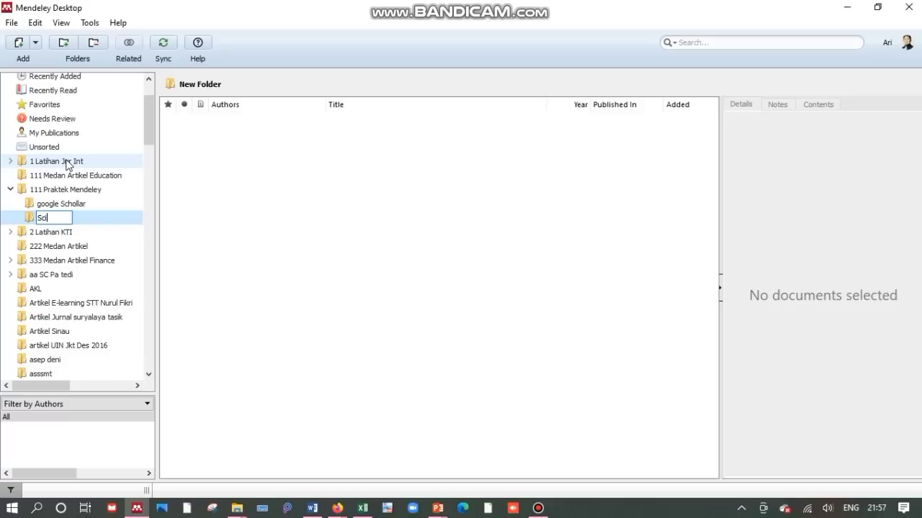
text(ience Direct)
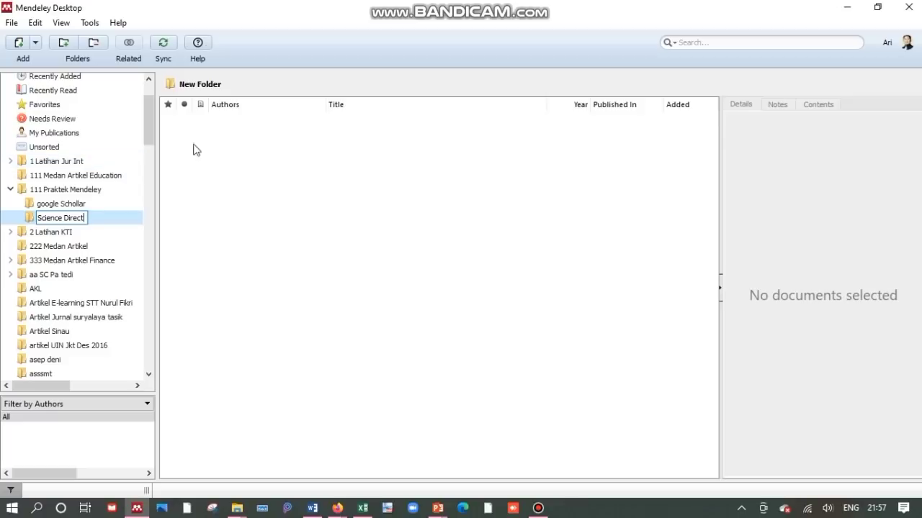
click(228, 190)
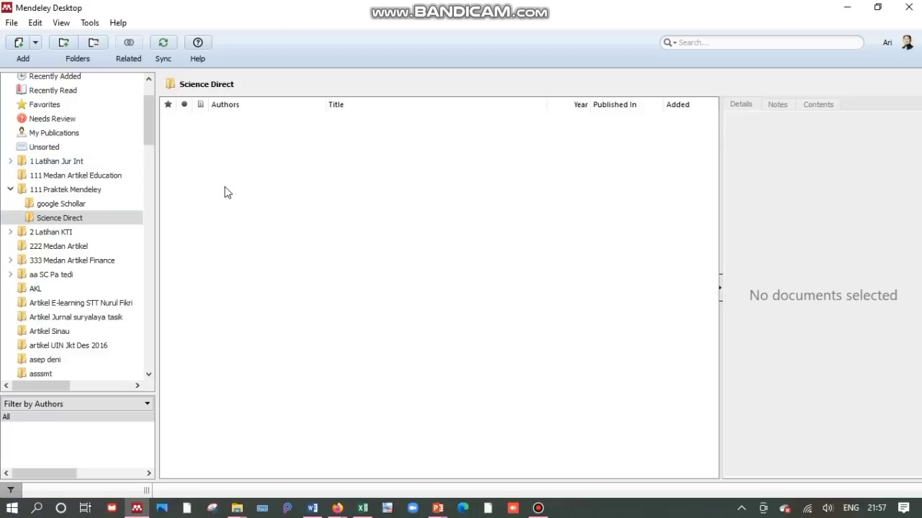
Start adding files to the google Schollar subfolder and browse to the Latihan ASE folder in Documents, sorting by date modified.
click(79, 207)
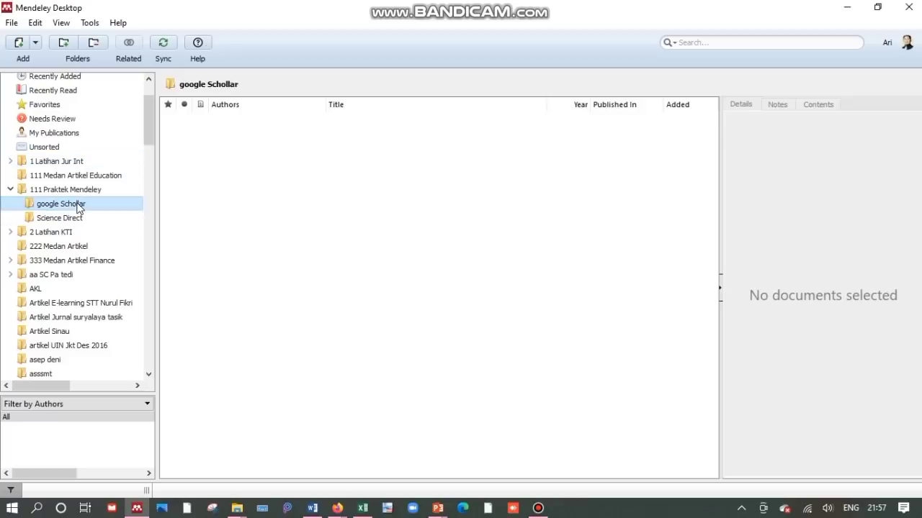
click(20, 42)
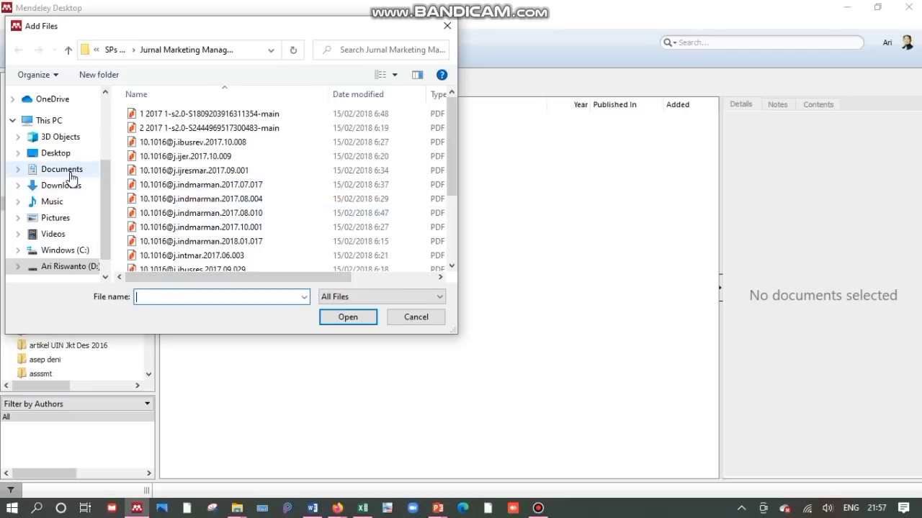
click(72, 173)
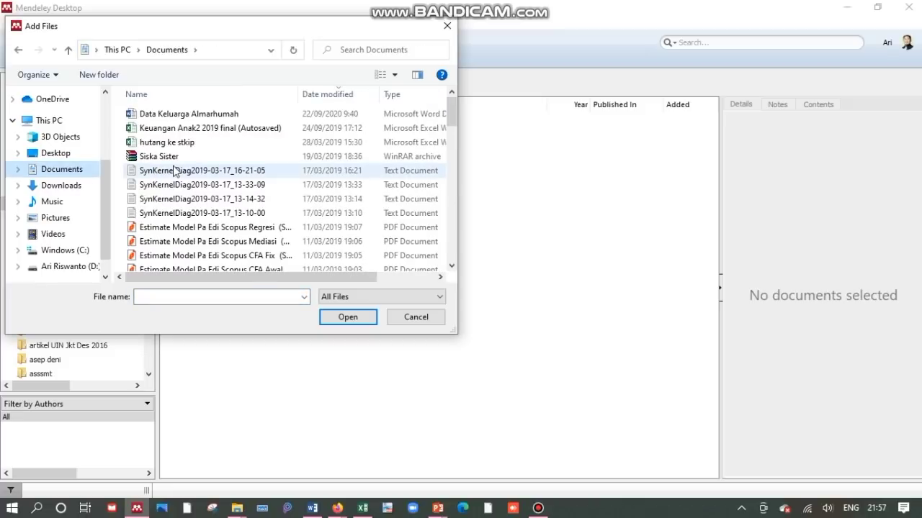
click(229, 99)
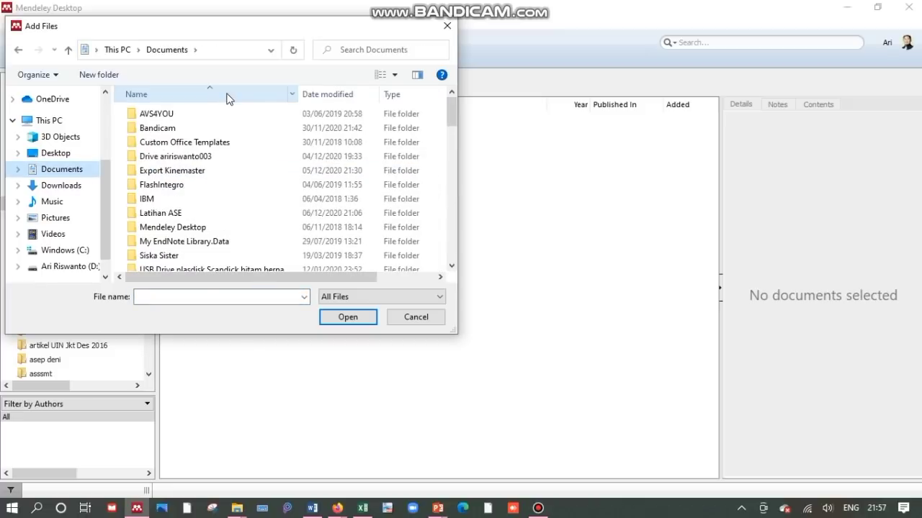
click(320, 103)
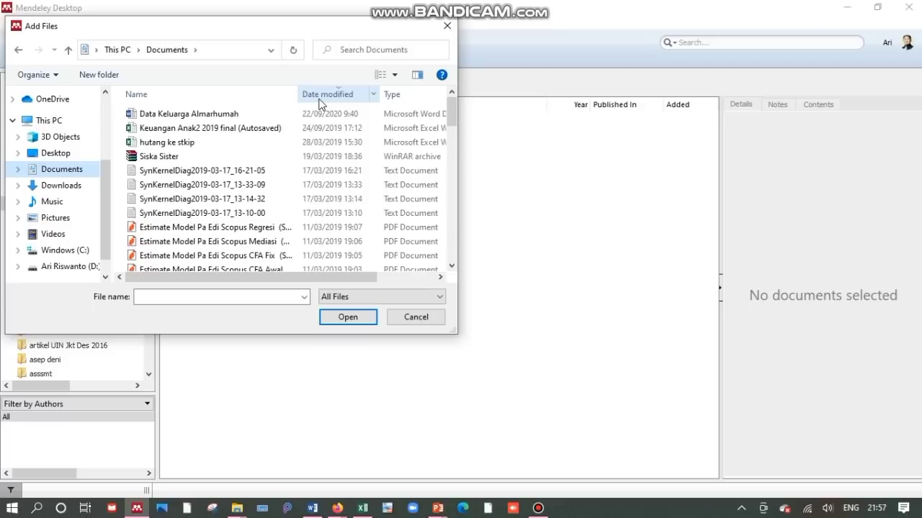
click(342, 98)
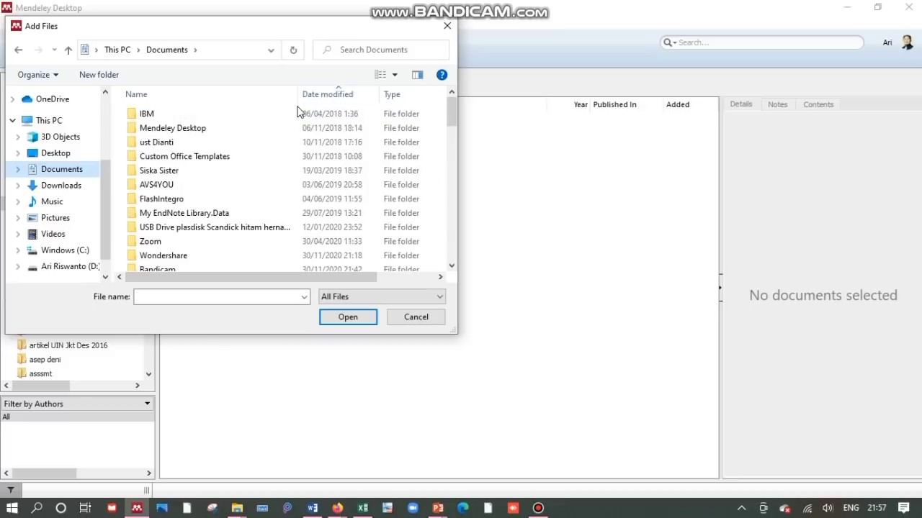
scroll(225, 128, down, 4)
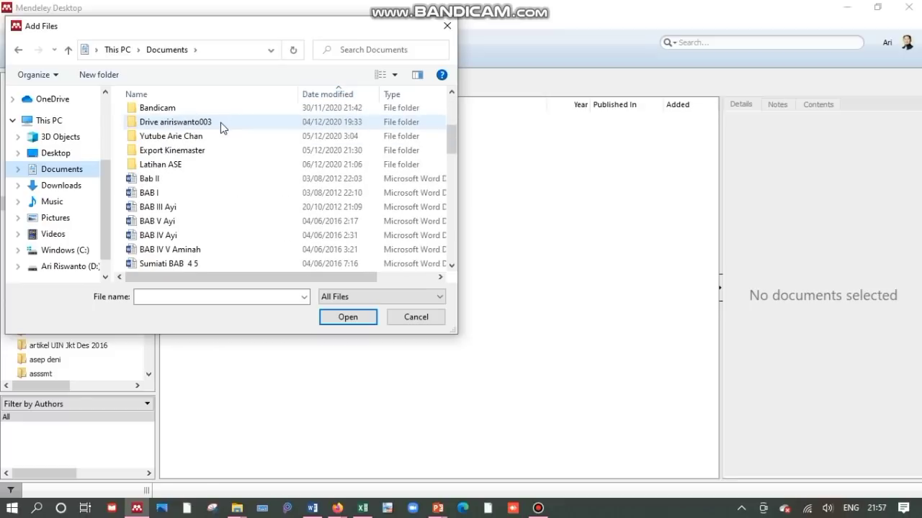
double_click(177, 165)
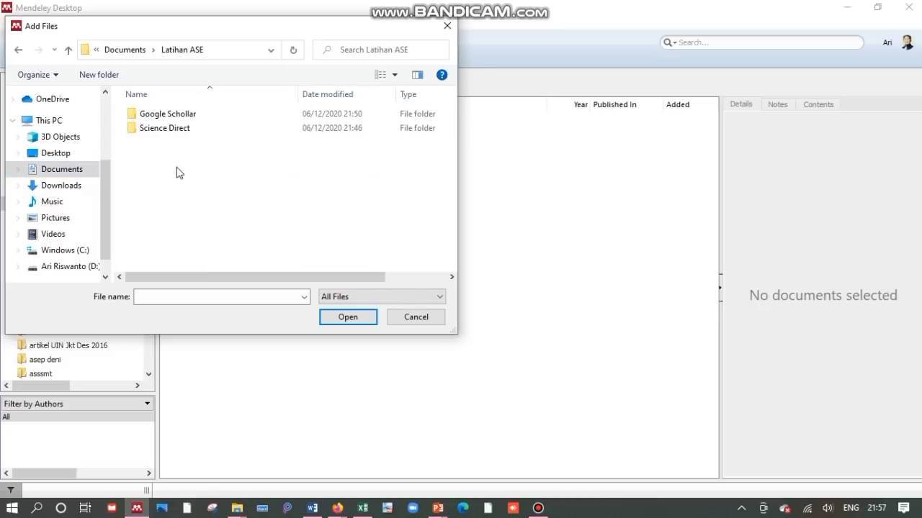
Add all four PDFs from the Google Schollar folder on disk to the google Schollar subfolder and hide the document details pane.
click(181, 117)
double_click(181, 117)
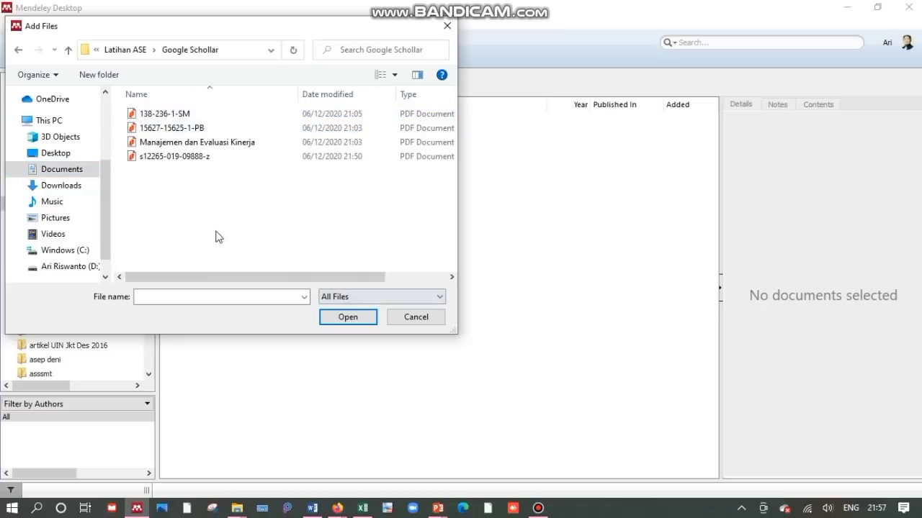
click(178, 115)
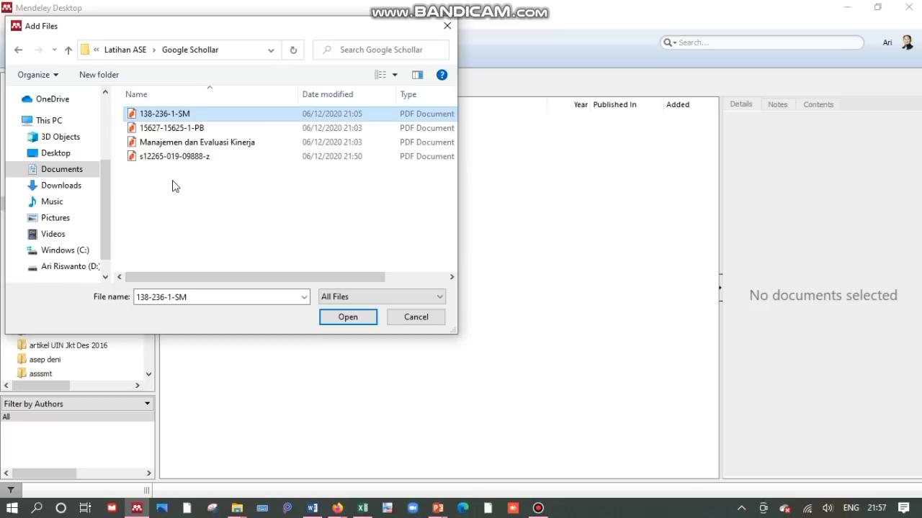
shift+click(175, 158)
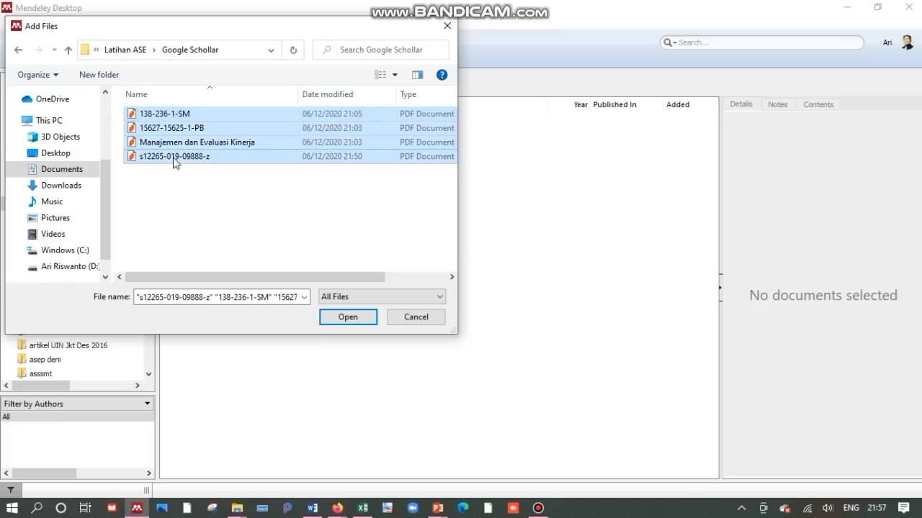
click(347, 318)
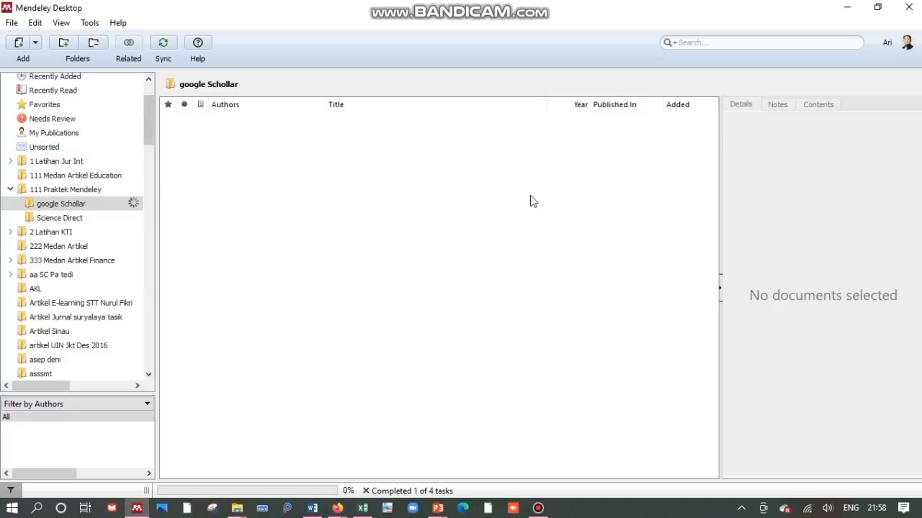
click(722, 295)
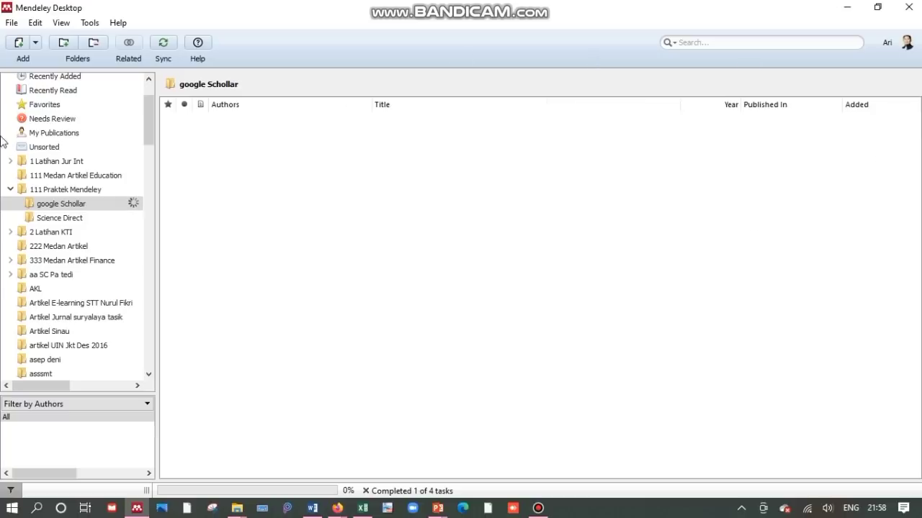
Examine the articles stored in the existing latihan, Learning Outcome and learning style folders.
drag(151, 126, 134, 203)
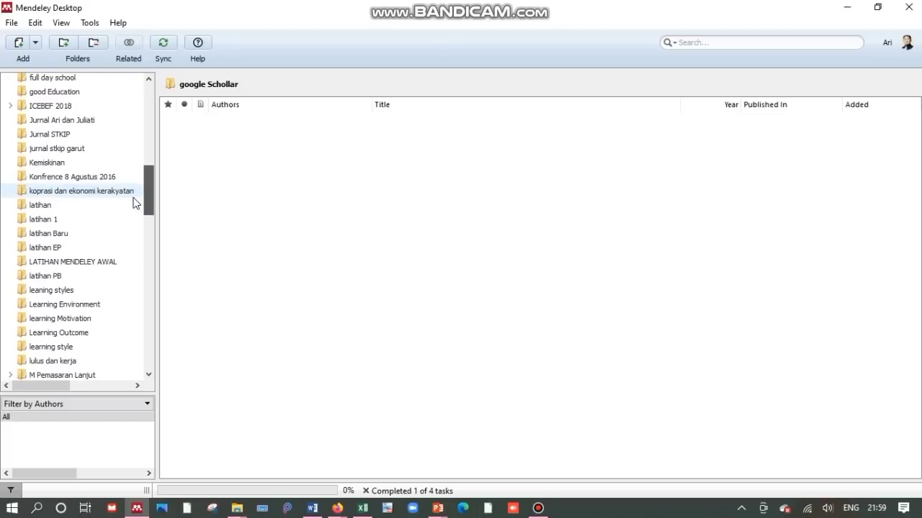
click(45, 236)
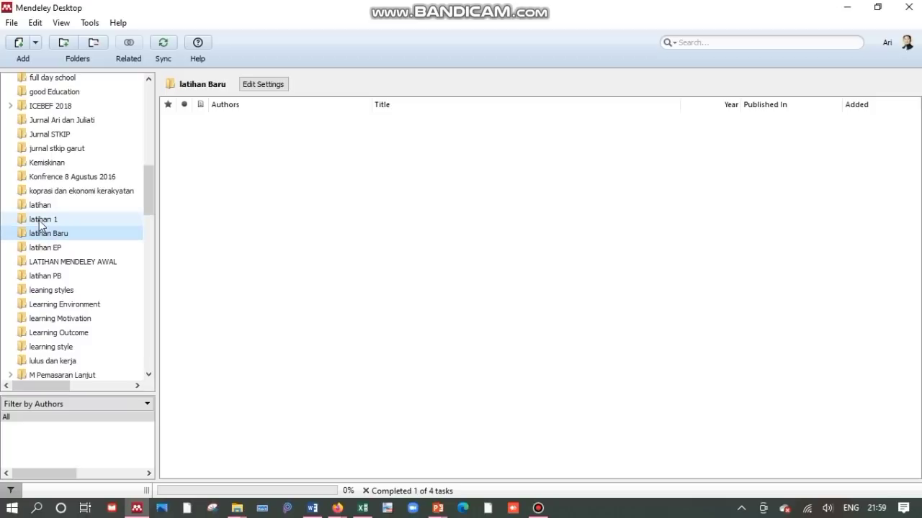
click(39, 220)
click(53, 248)
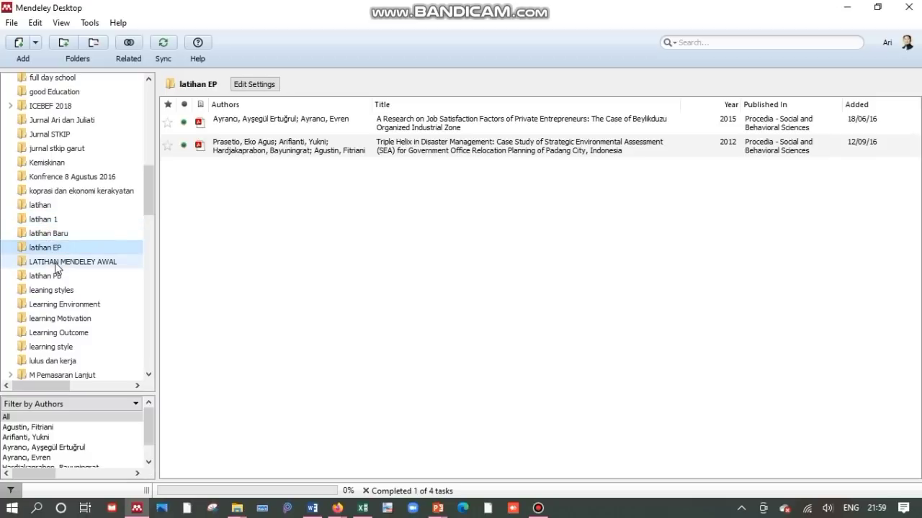
click(55, 264)
click(52, 333)
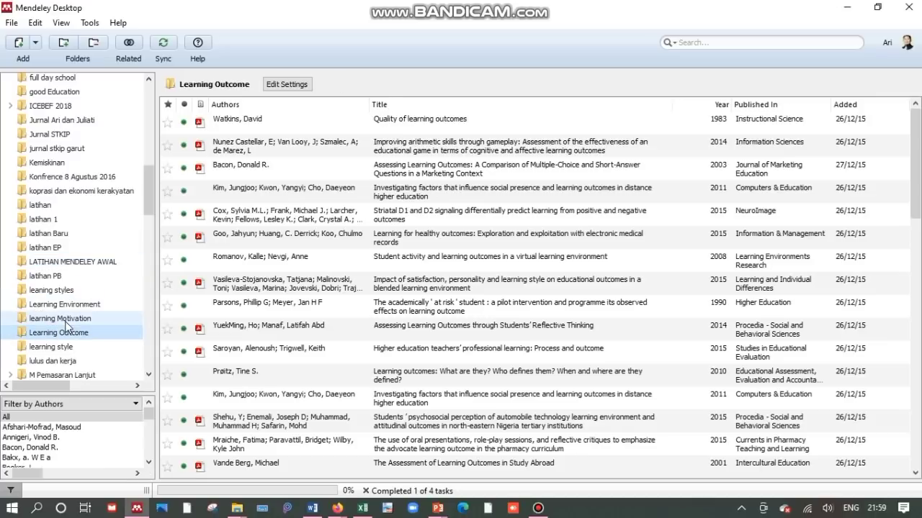
scroll(69, 317, down, 3)
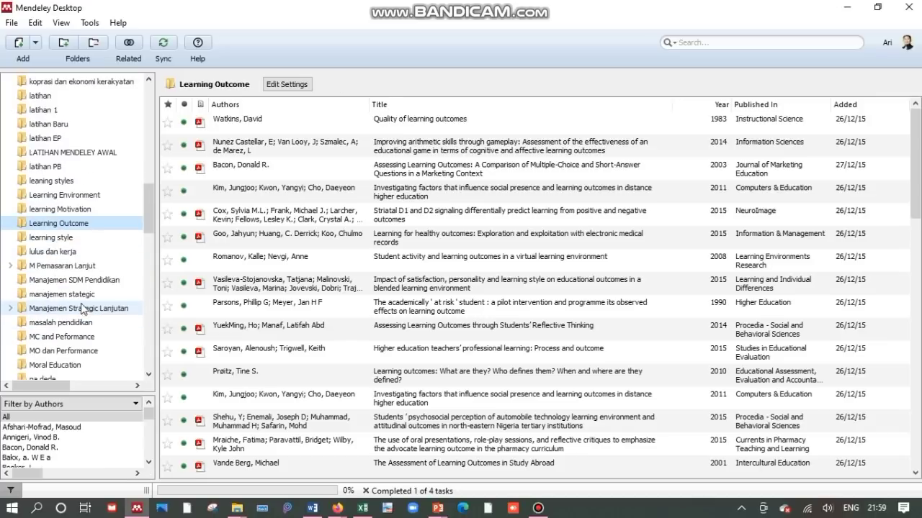
click(60, 241)
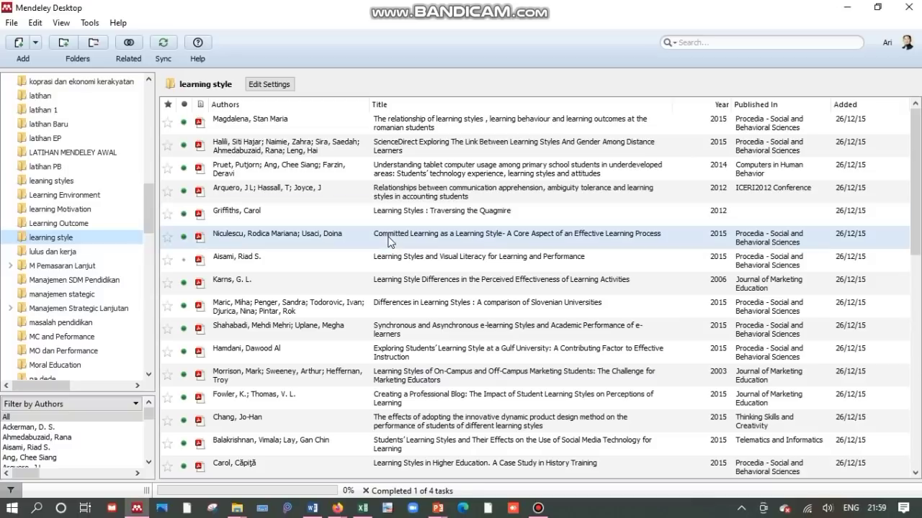
scroll(401, 244, down, 5)
scroll(401, 243, down, 3)
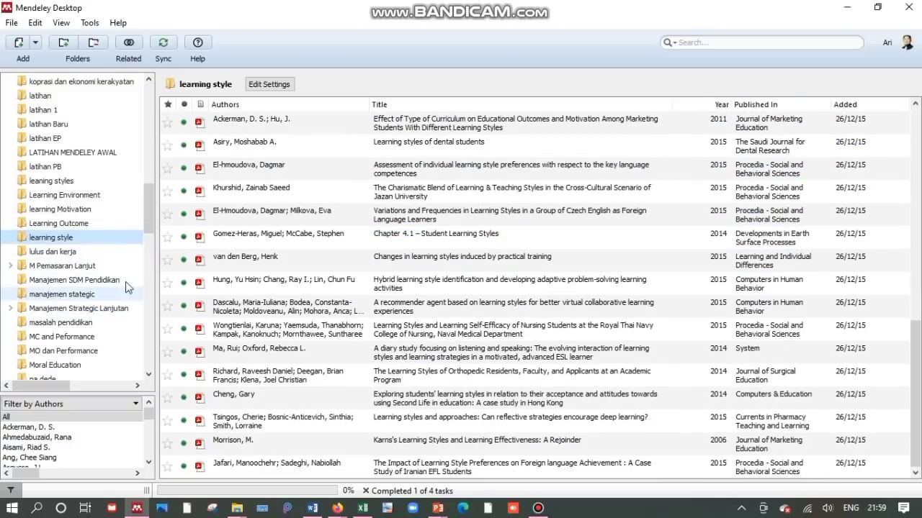
Examine the articles in the Manajemen SDM Pendidikan, Manajemen Strategic Lanjutan, manajemen stategic, MC and Peformance and masalah pendidikan folders.
click(71, 284)
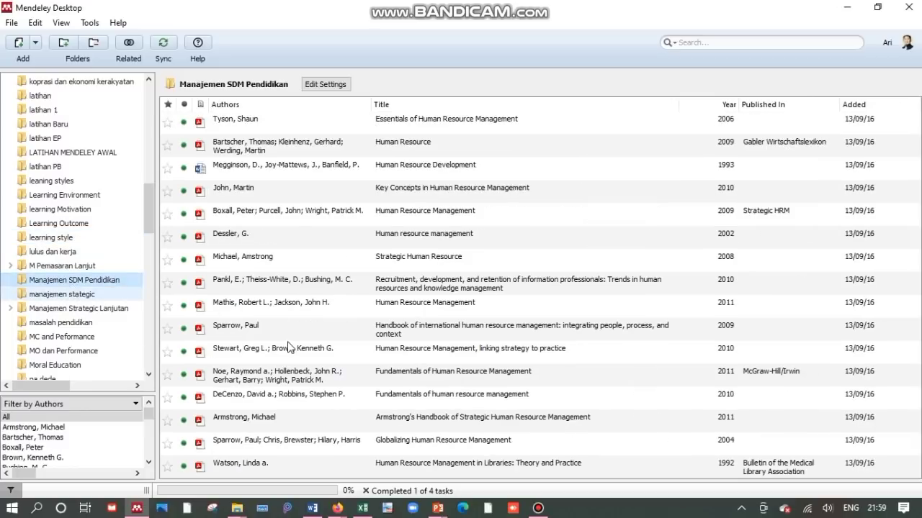
click(123, 310)
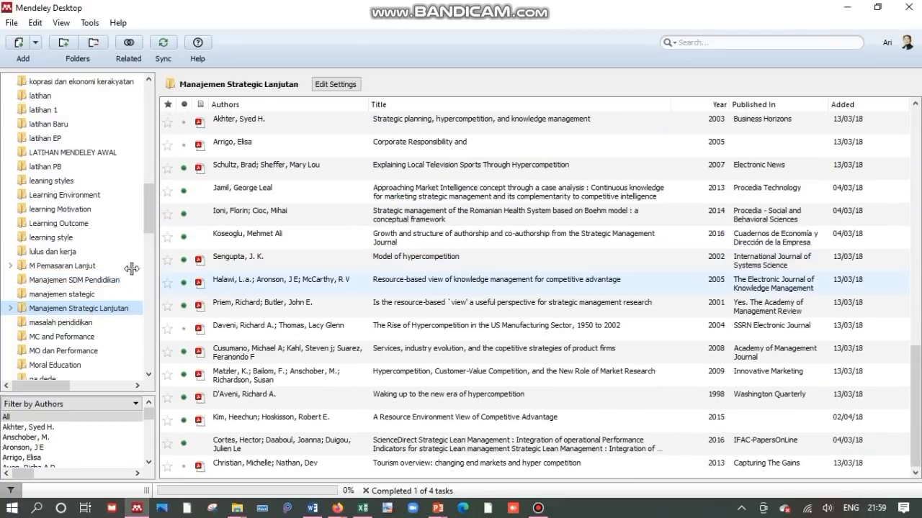
click(92, 294)
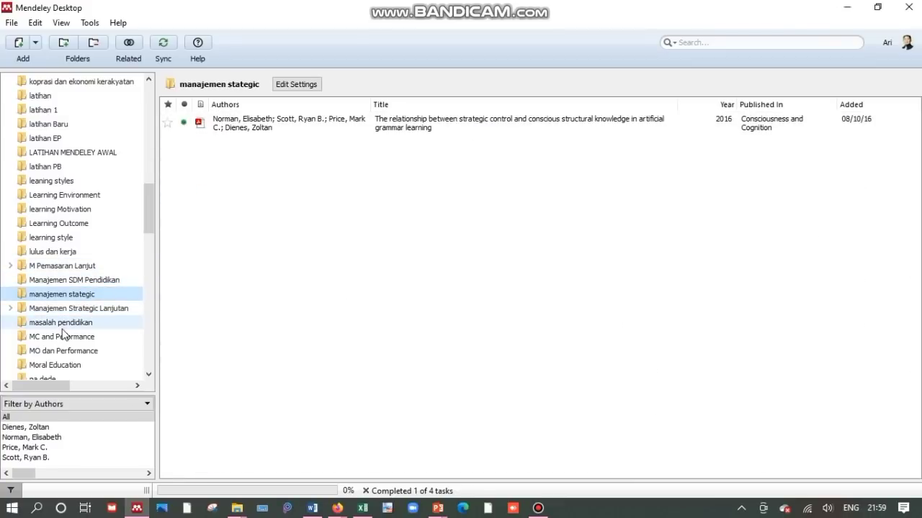
click(63, 336)
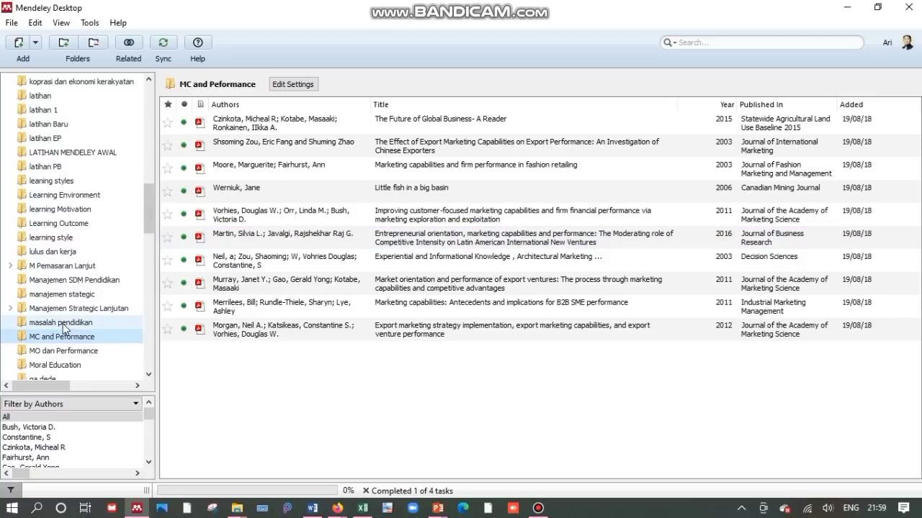
click(102, 322)
Start adding files to the Science Direct subfolder and browse to the Science Direct folder inside Latihan ASE.
scroll(100, 298, up, 10)
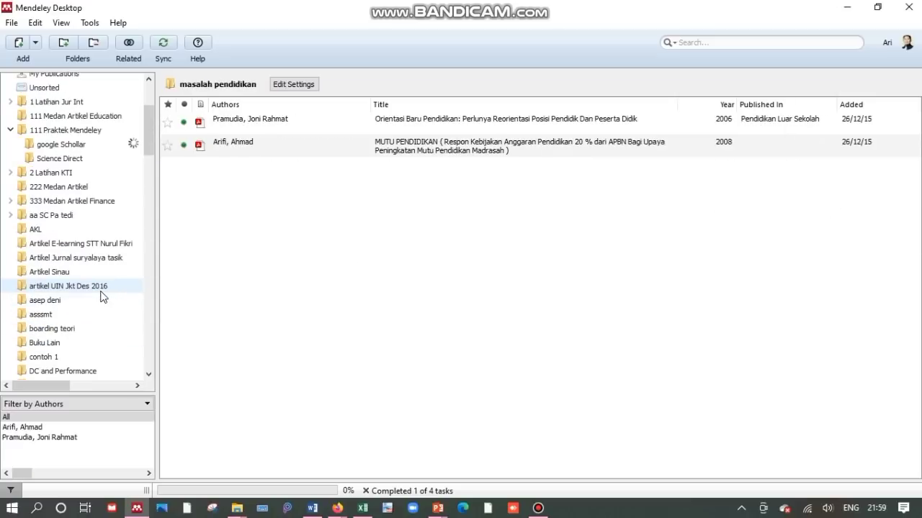
click(89, 158)
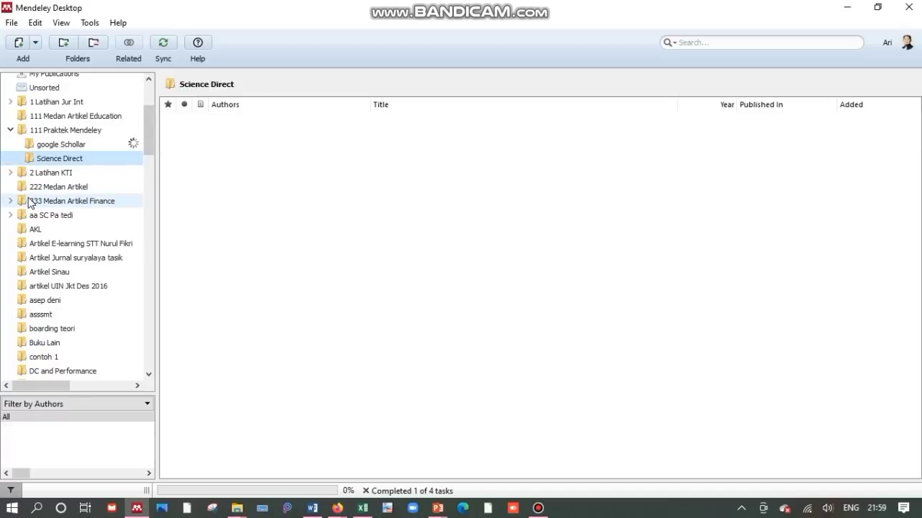
click(20, 43)
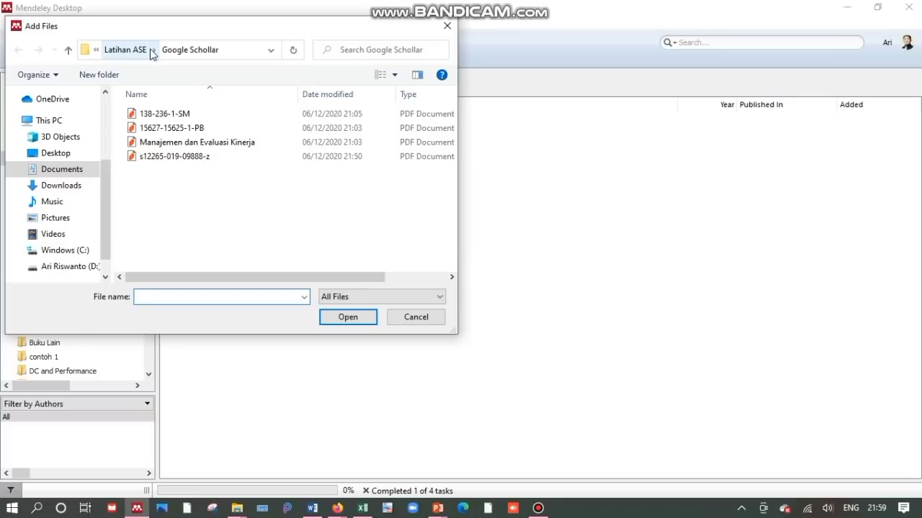
click(153, 56)
click(167, 67)
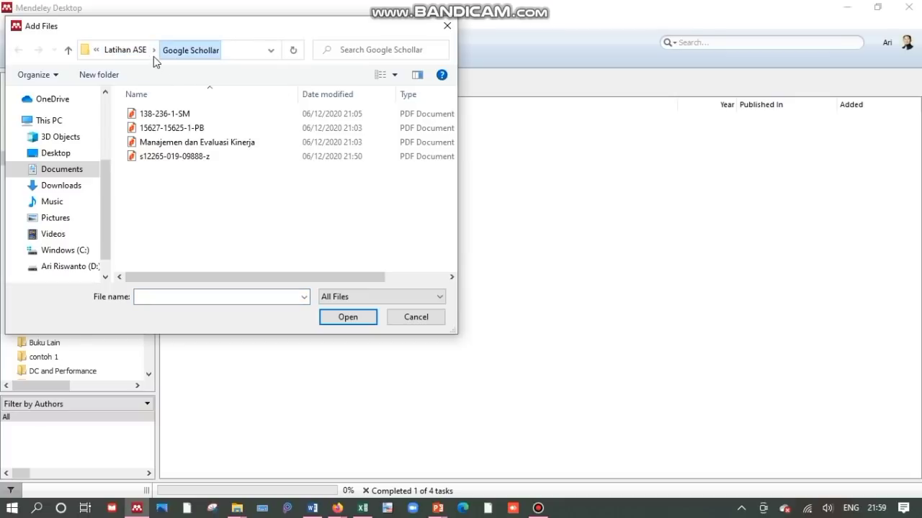
click(154, 51)
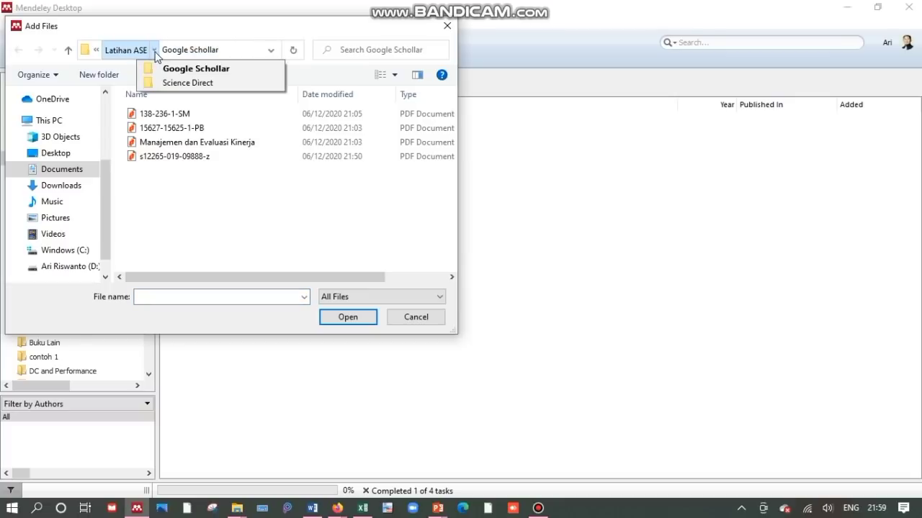
click(187, 83)
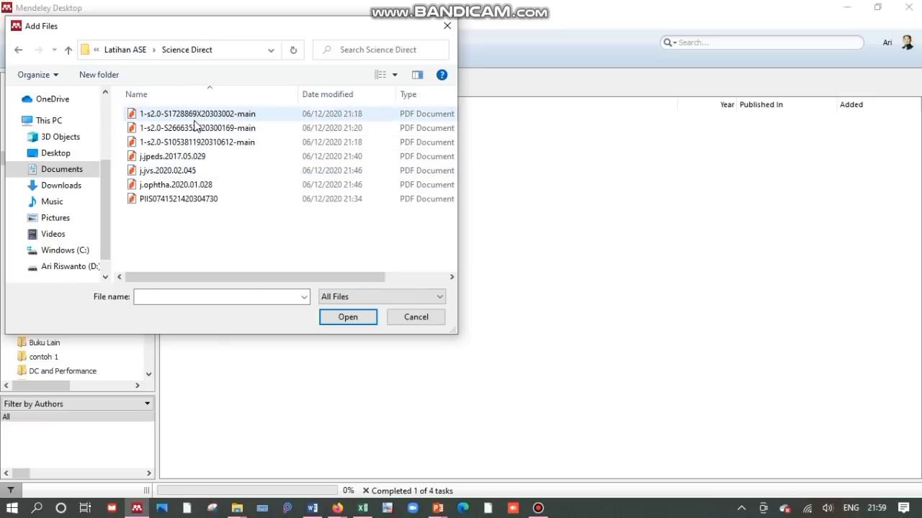
Add all seven PDFs from the Science Direct folder to the Science Direct subfolder, and return to the google Schollar subfolder.
click(196, 115)
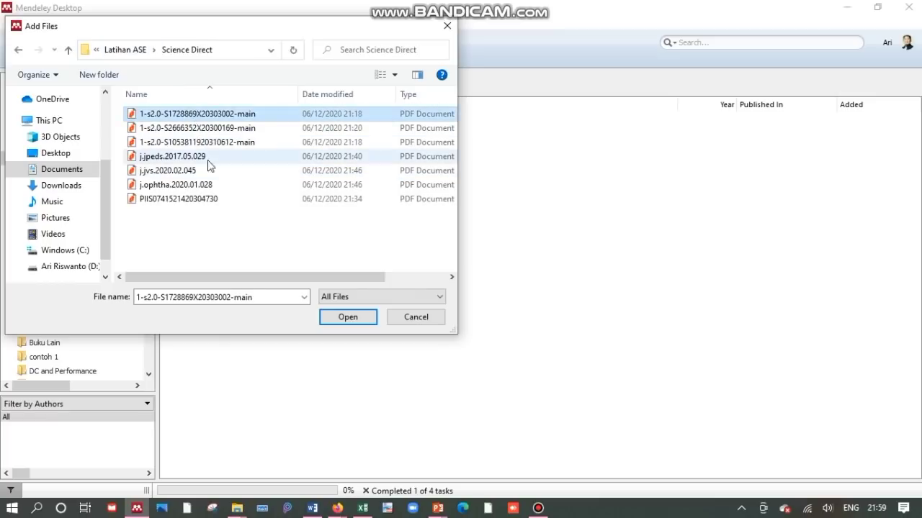
ctrl+click(199, 200)
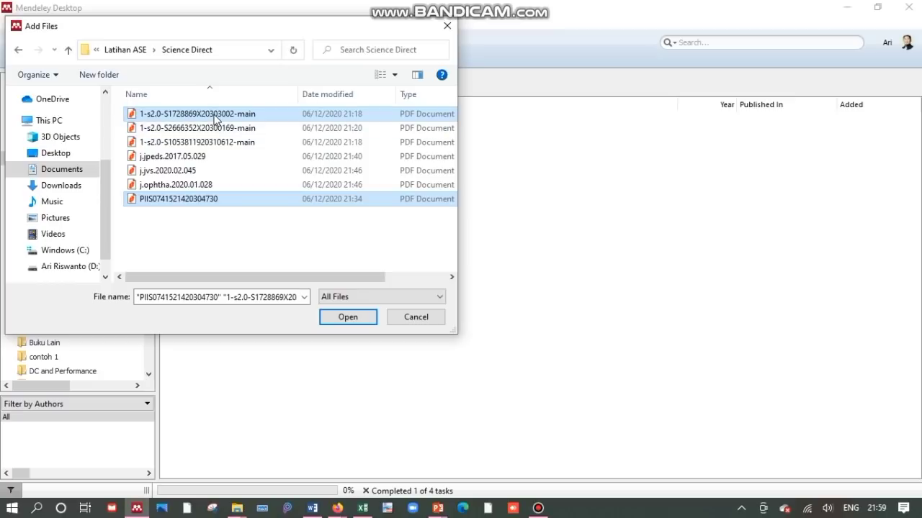
click(214, 118)
shift+click(193, 200)
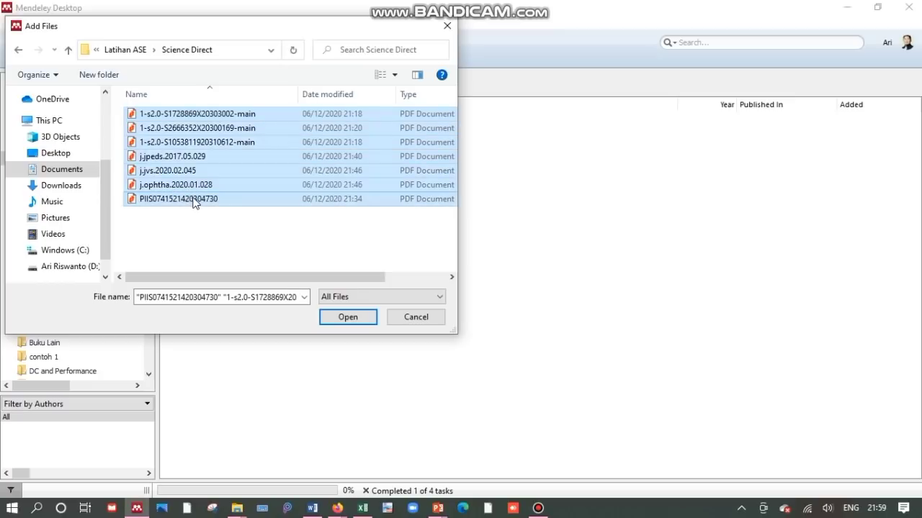
click(347, 320)
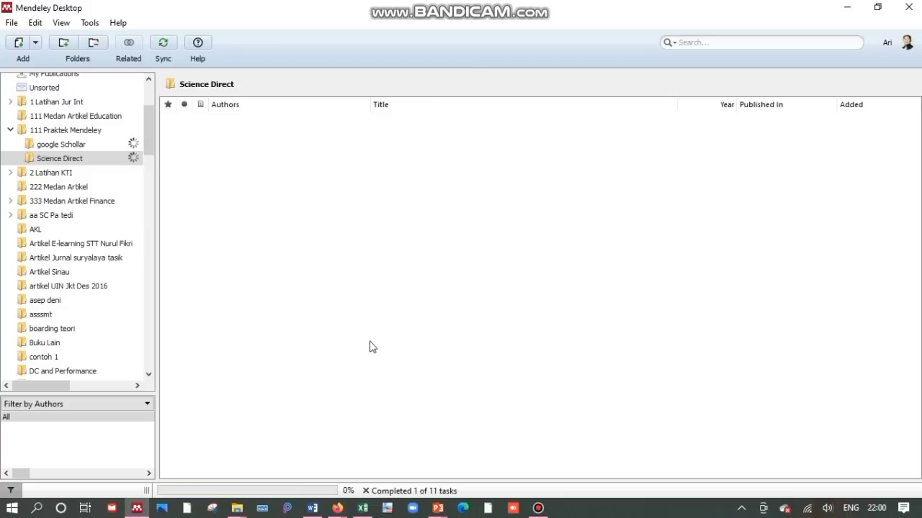
click(79, 148)
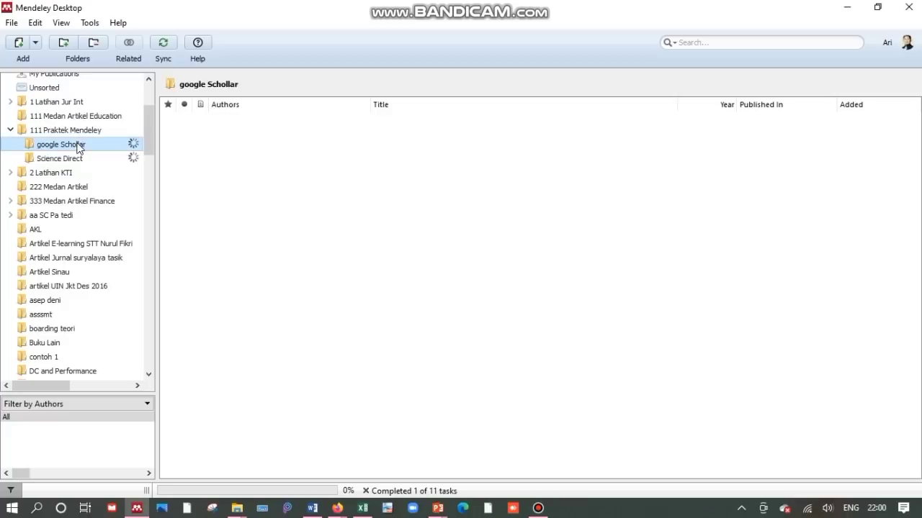
Compare the imported articles' authors, titles, years and journals in the Science Direct and google Schollar subfolders.
click(75, 159)
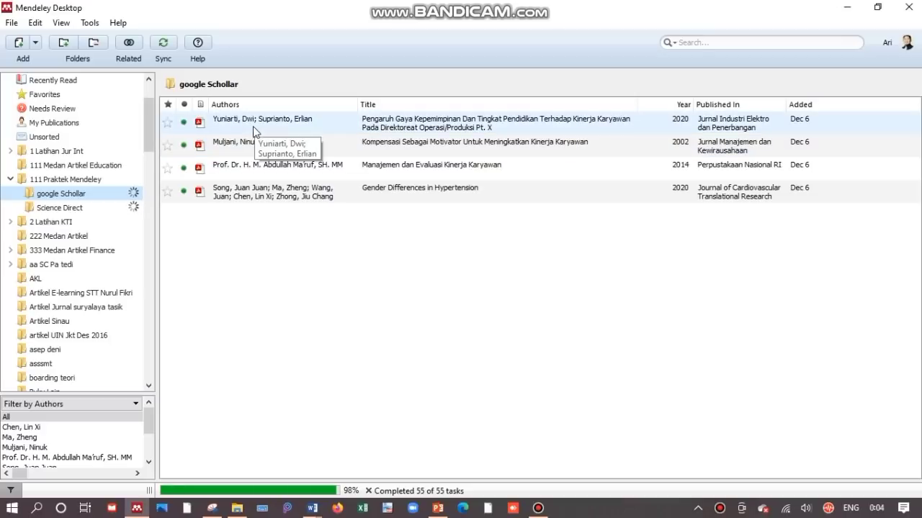
click(77, 212)
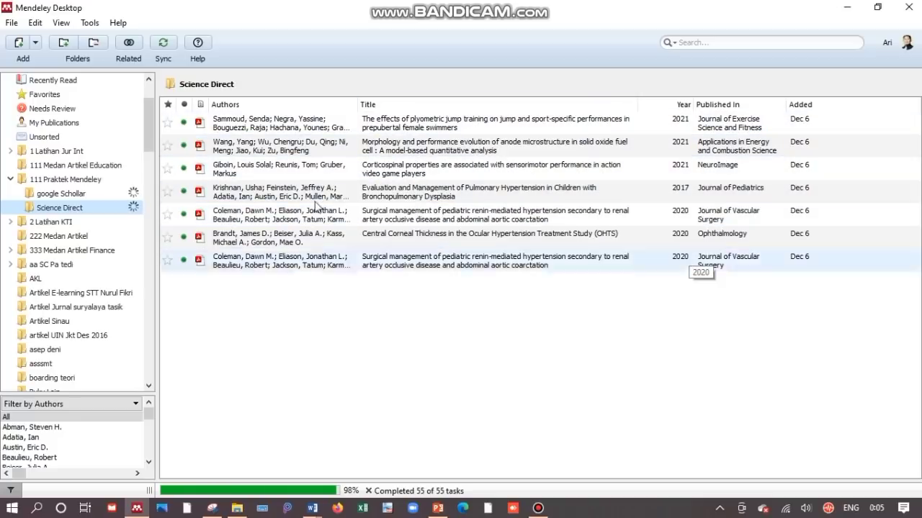
click(79, 195)
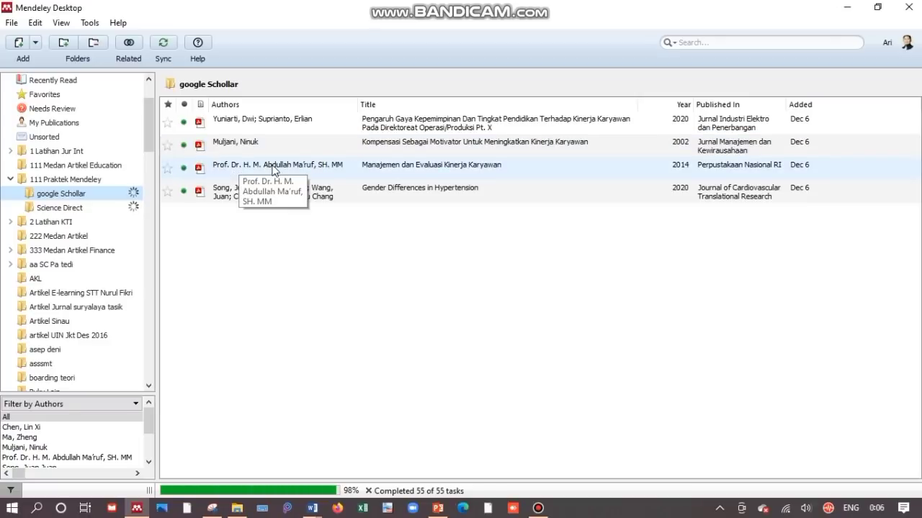
Show the details of "Manajemen dan Evaluasi Kinerja Karyawan" and remove the leading "Prof. Dr." titles from its author field.
click(336, 165)
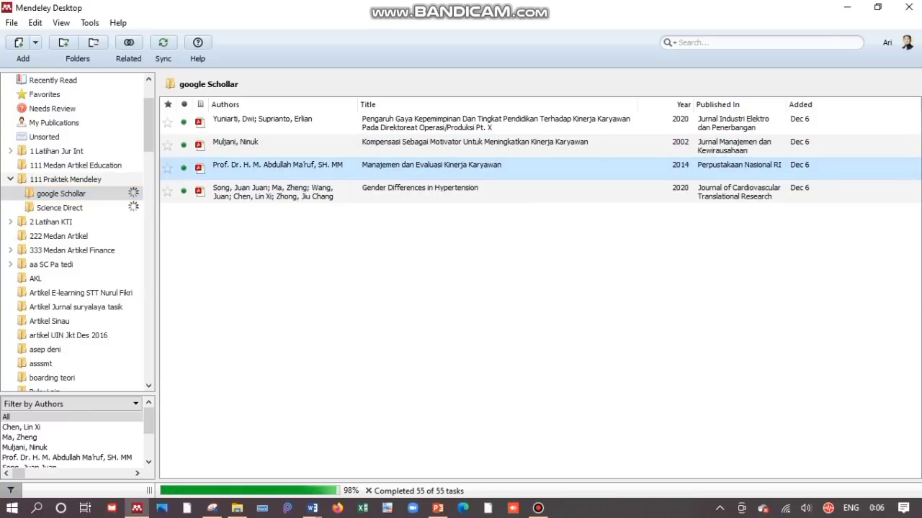
click(920, 292)
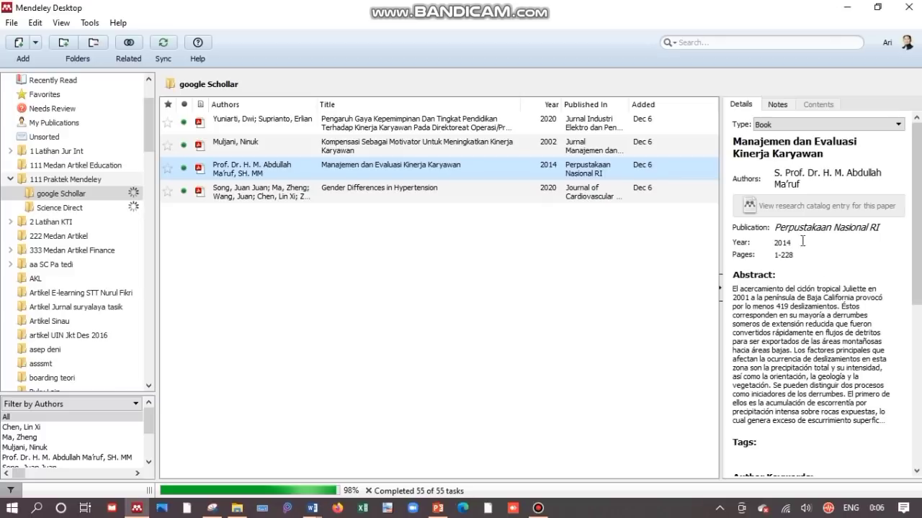
click(845, 178)
drag(846, 175, 766, 171)
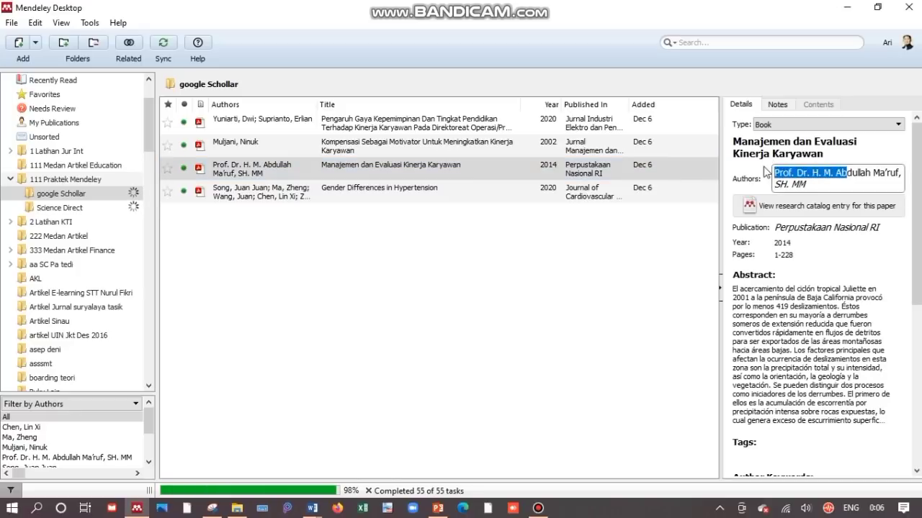
key(Left)
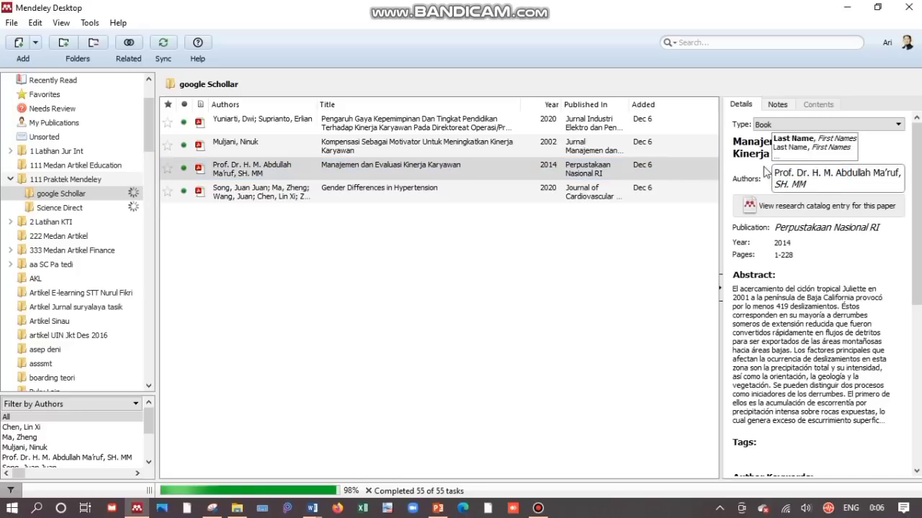
click(834, 174)
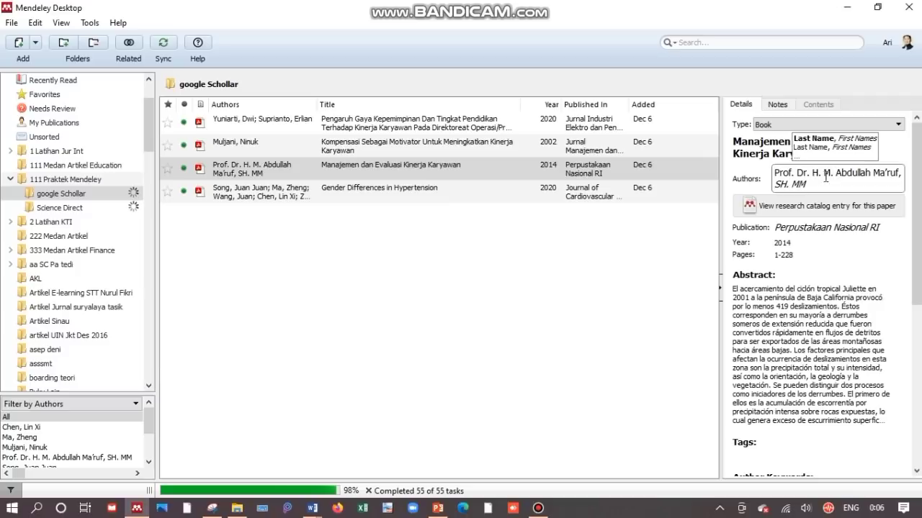
drag(811, 173, 775, 167)
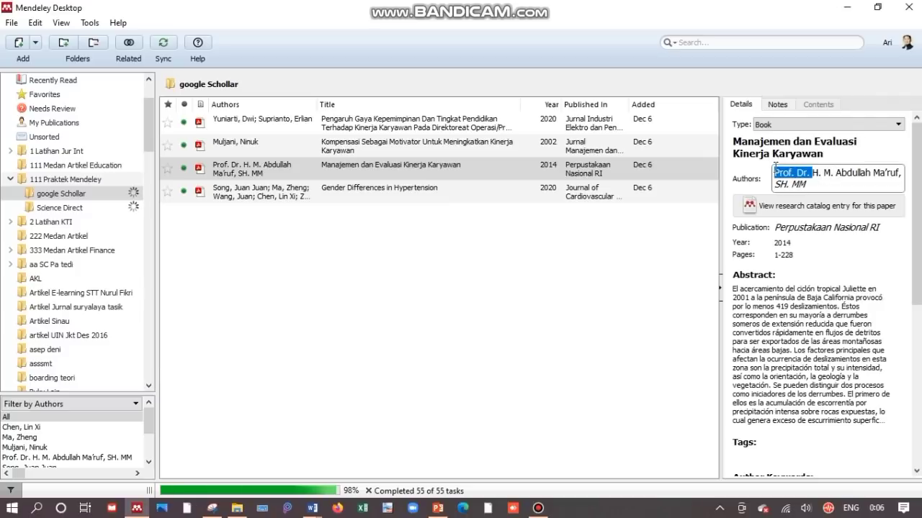
key(BackSpace)
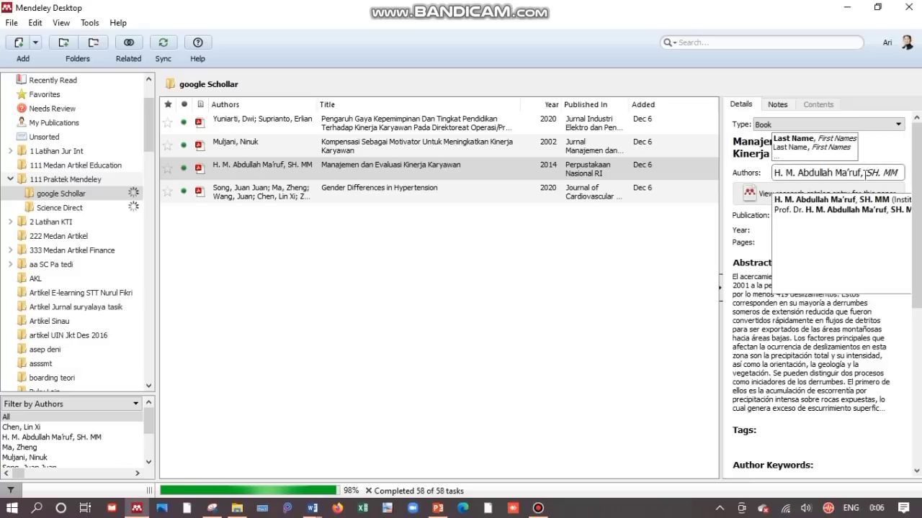
Remove the trailing comma and "SH. MM" degrees from the same document's author field and apply the edit.
drag(863, 173, 904, 175)
key(BackSpace)
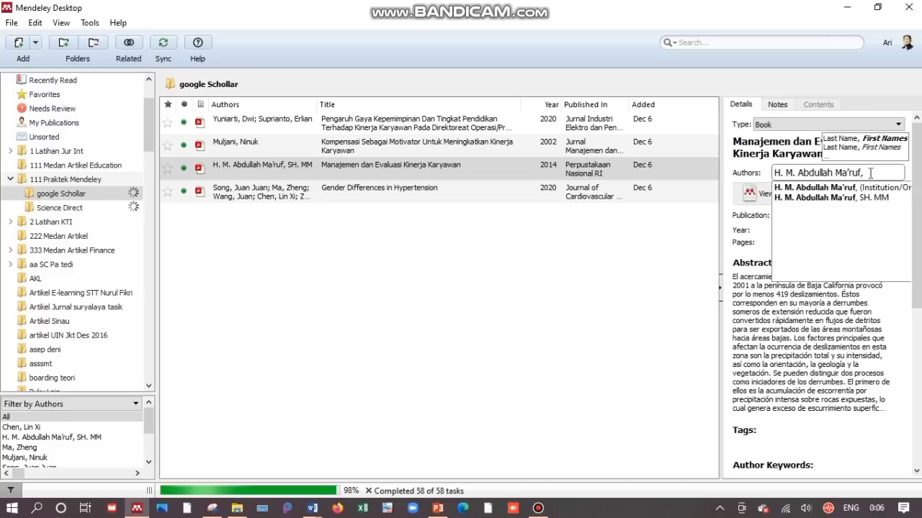
key(BackSpace)
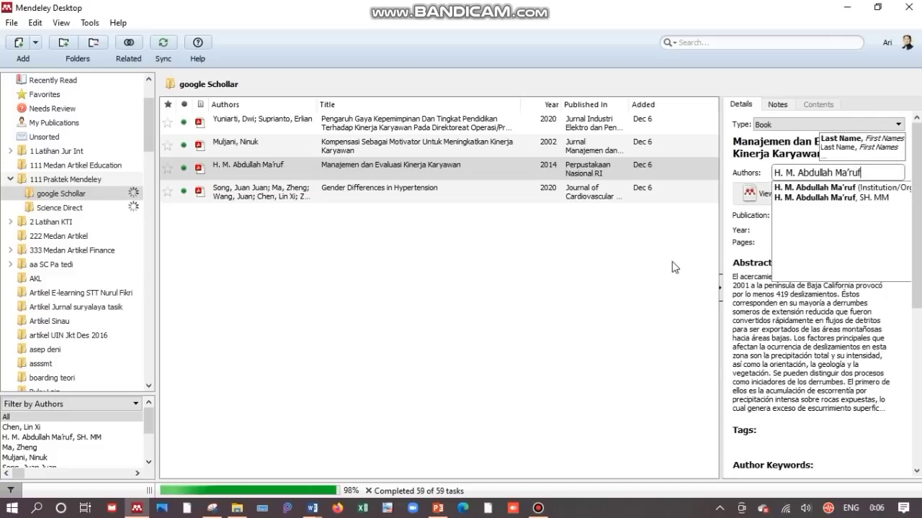
click(565, 266)
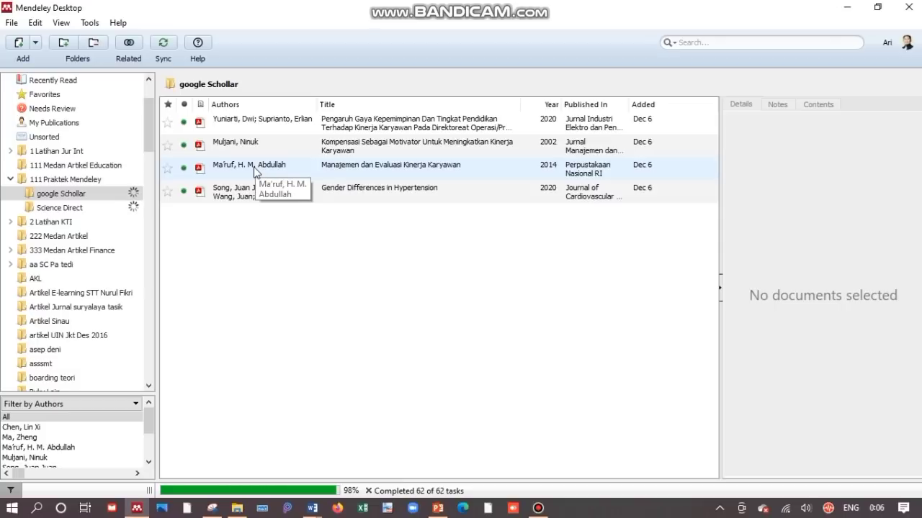
Check how the edited author of "Manajemen dan Evaluasi Kinerja Karyawan" is divided into last name and first names.
click(255, 172)
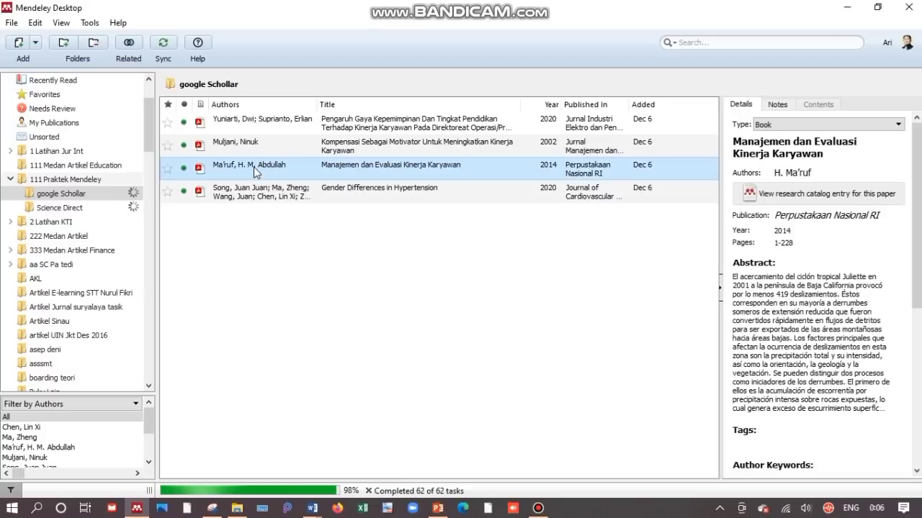
click(789, 173)
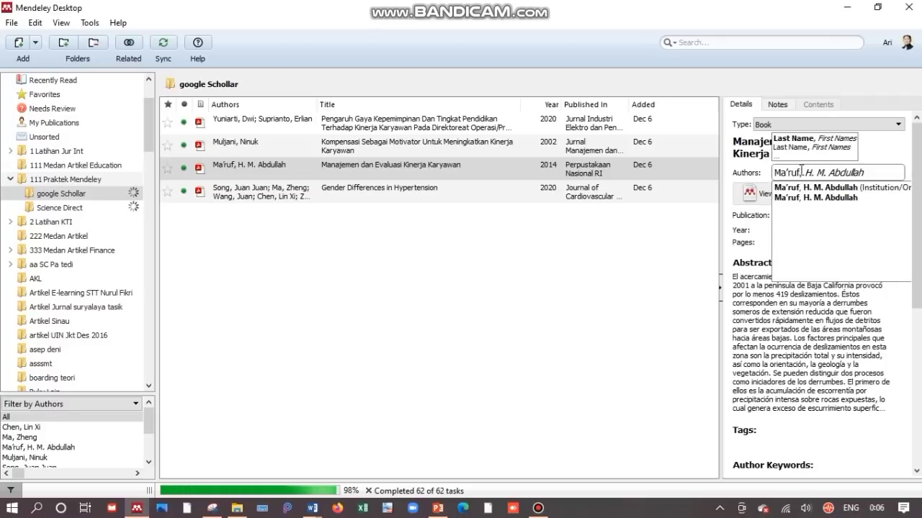
drag(800, 173, 783, 173)
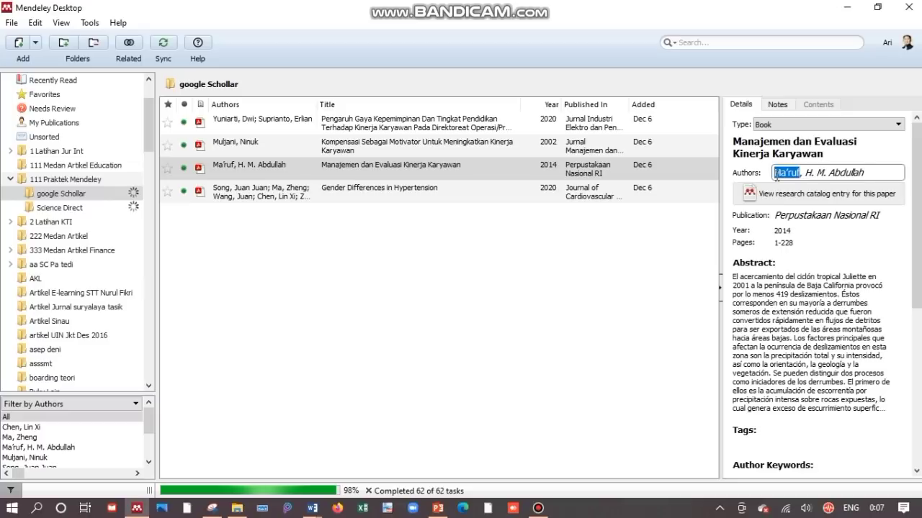
drag(867, 172, 802, 173)
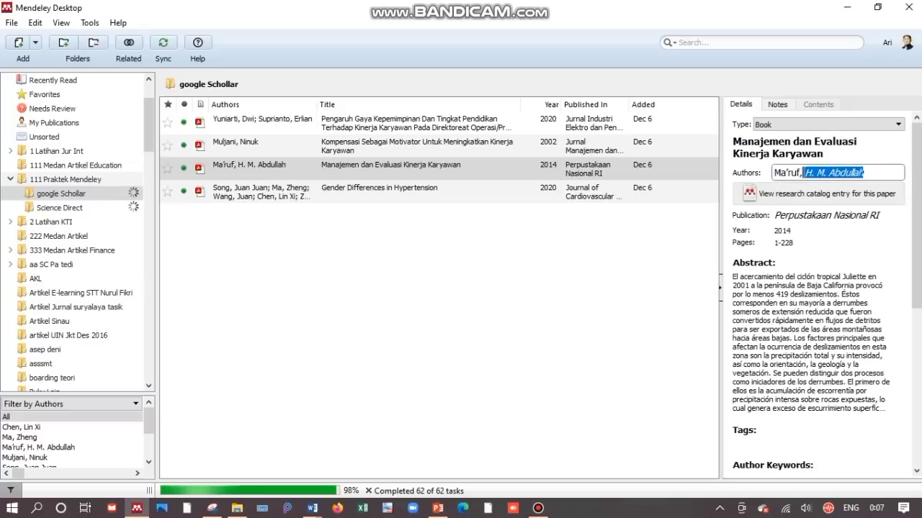
click(258, 229)
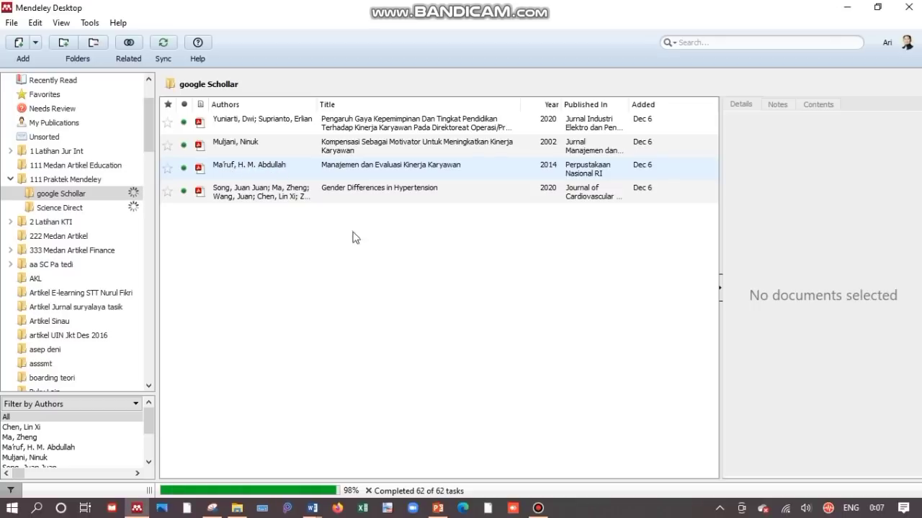
Switch to the PowerPoint presentation, review the Chapter Praktek outline on slide 4, and minimize the presentation.
click(438, 507)
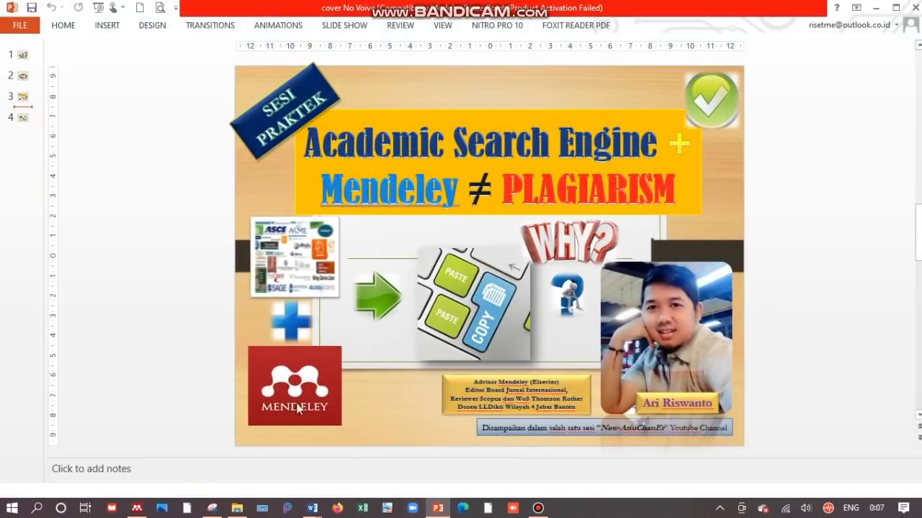
click(22, 118)
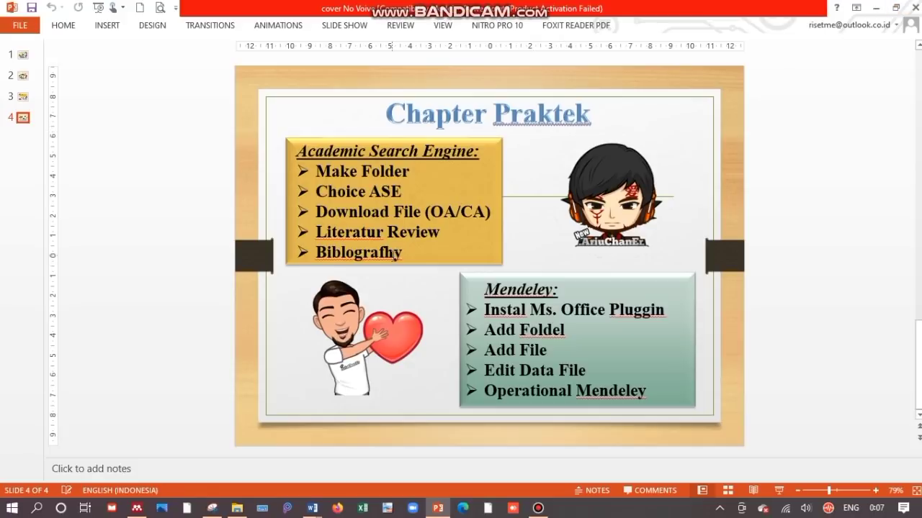
double_click(396, 253)
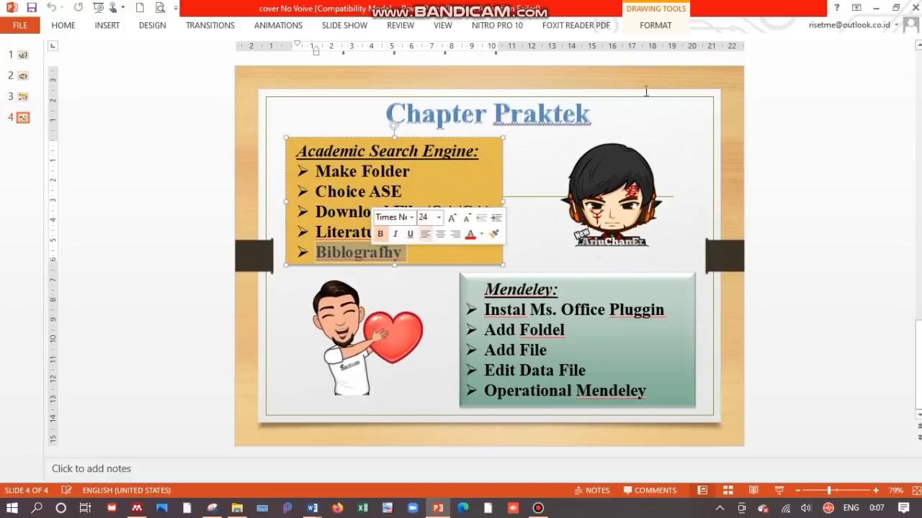
click(879, 10)
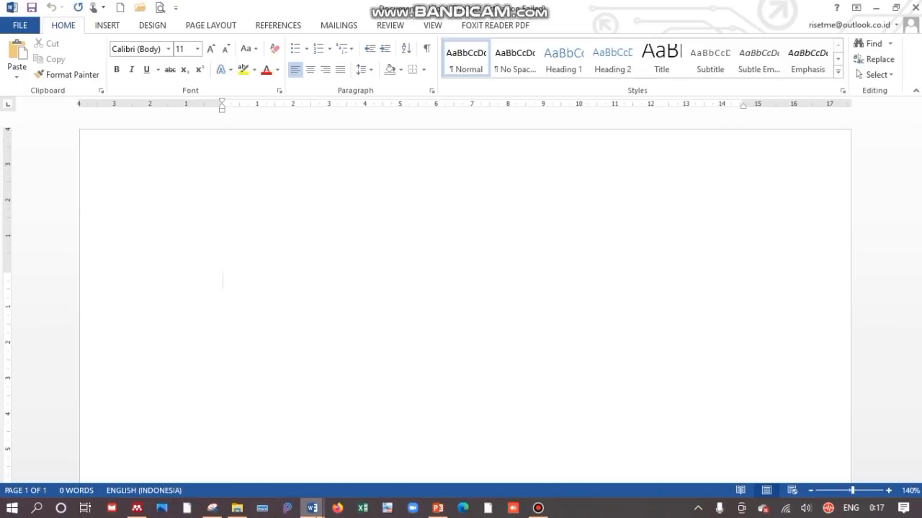
In Mendeley, open "Kompensasi Sebagai Motivator Untuk Meningkatkan Kinerja Karyawan" and copy the abstract passage from "perusahaan bukan hanya unggul" to "mengembangkan usahanya".
mouse_move(311, 507)
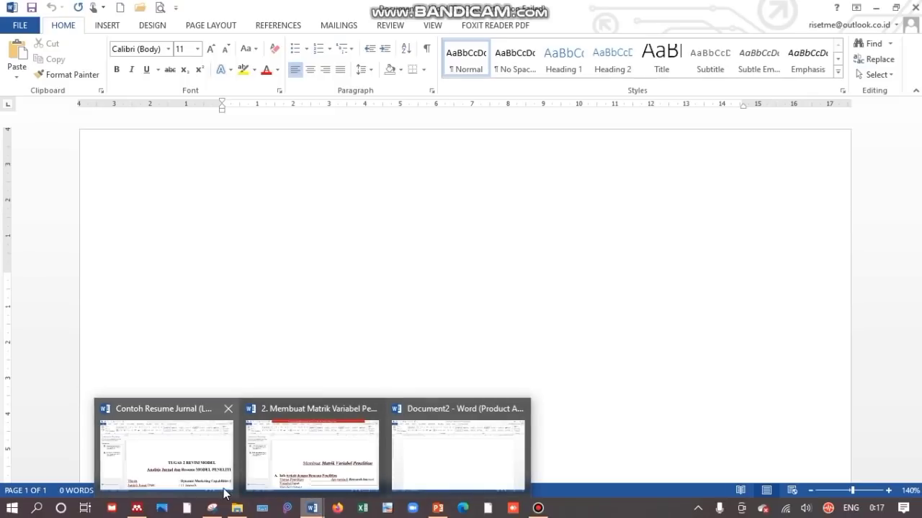
click(136, 508)
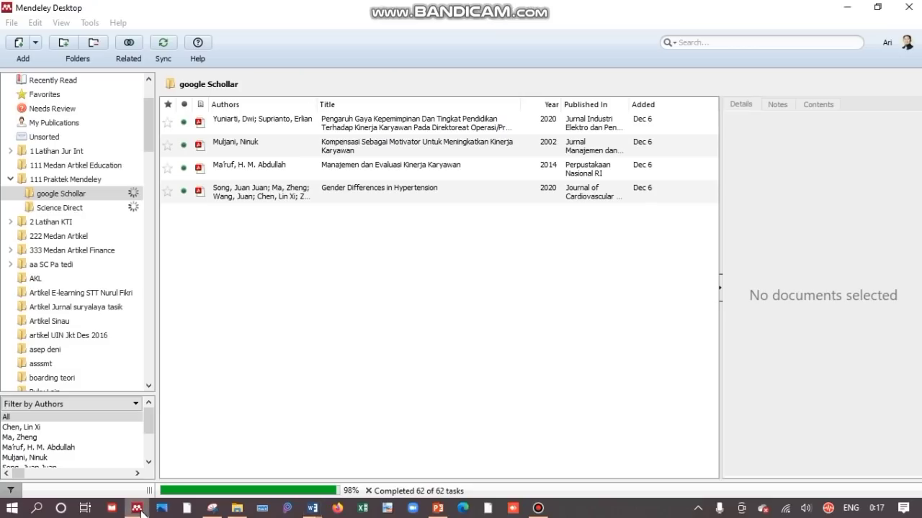
double_click(251, 152)
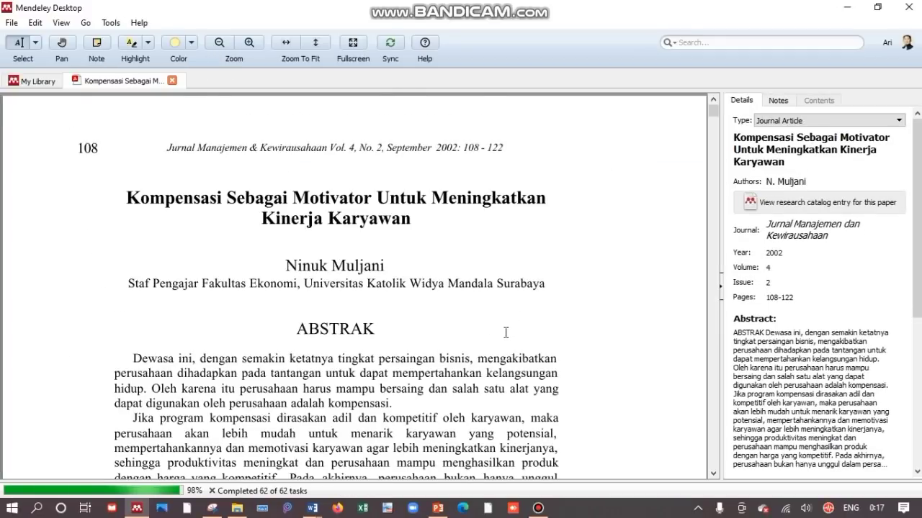
scroll(500, 333, down, 3)
scroll(504, 344, down, 1)
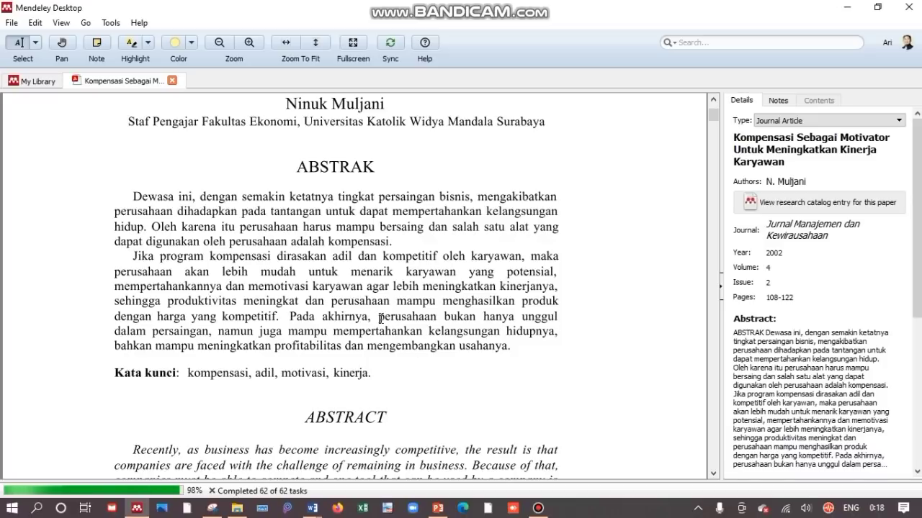
drag(377, 318, 507, 348)
key(ctrl+c)
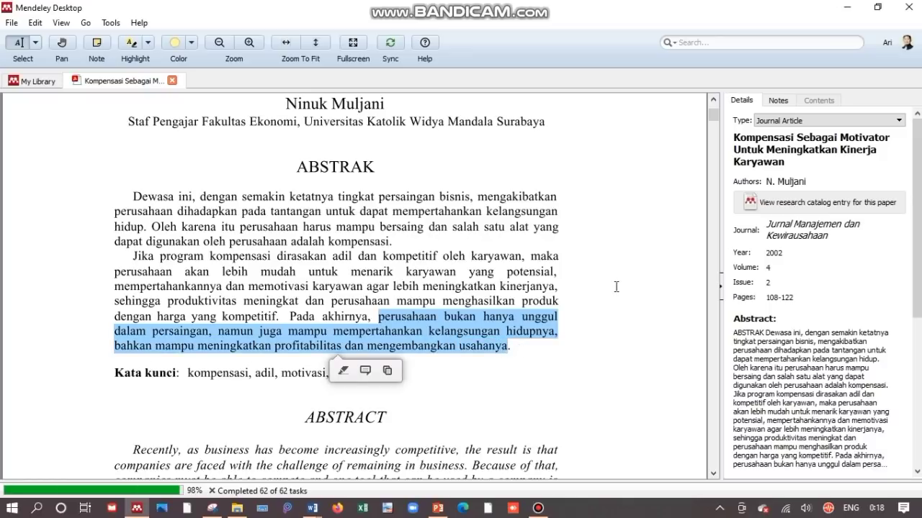
click(713, 116)
drag(712, 116, 721, 389)
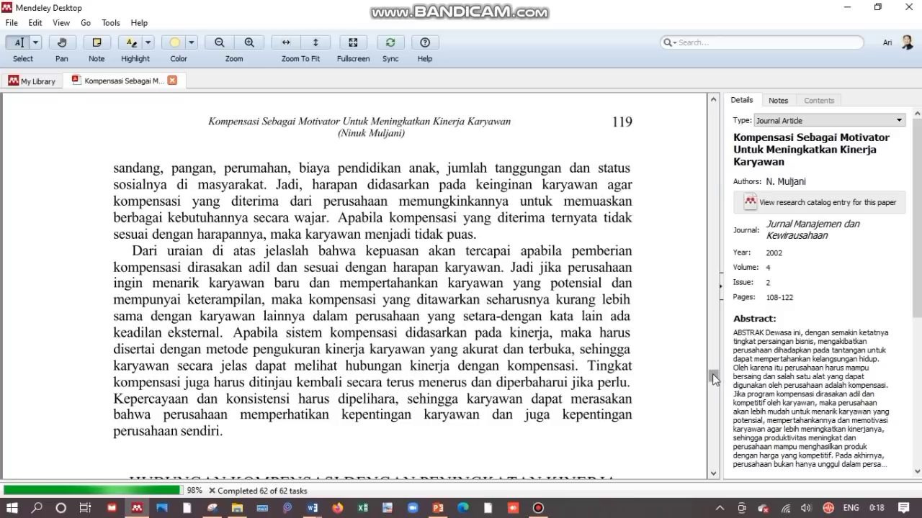
drag(712, 374, 694, 165)
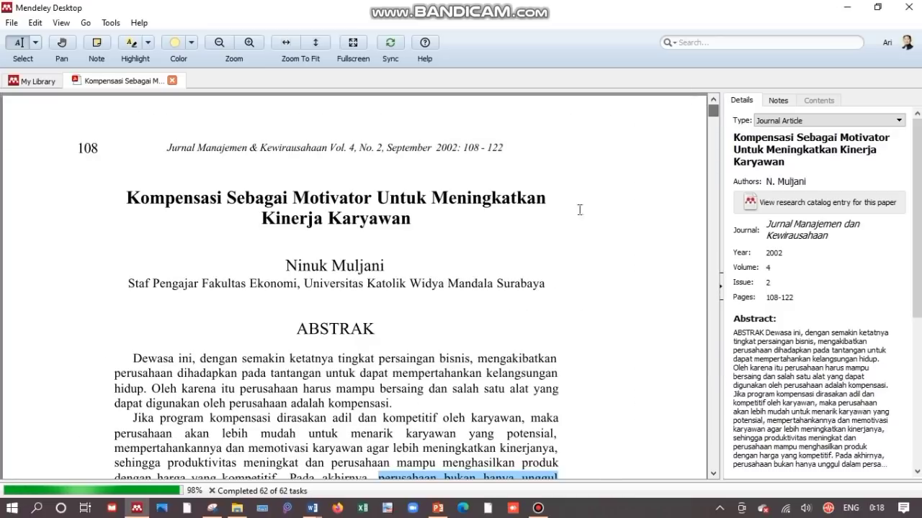
scroll(445, 298, down, 3)
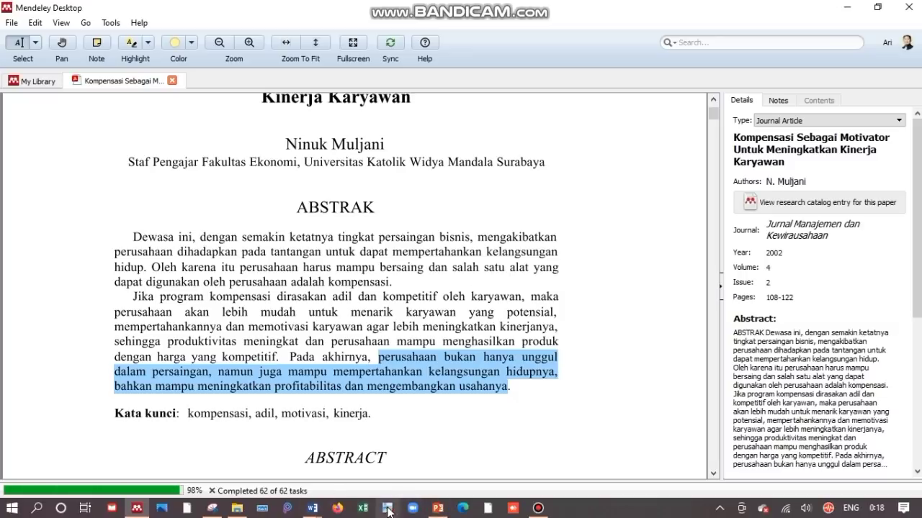
Paste the copied passage into the blank Word file Document2 and capitalize its first word as "Perusahaan".
click(311, 509)
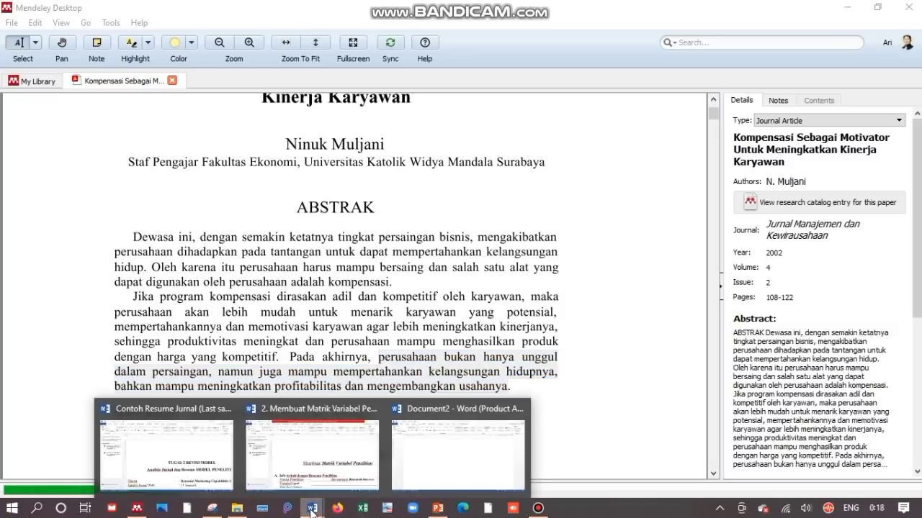
click(392, 467)
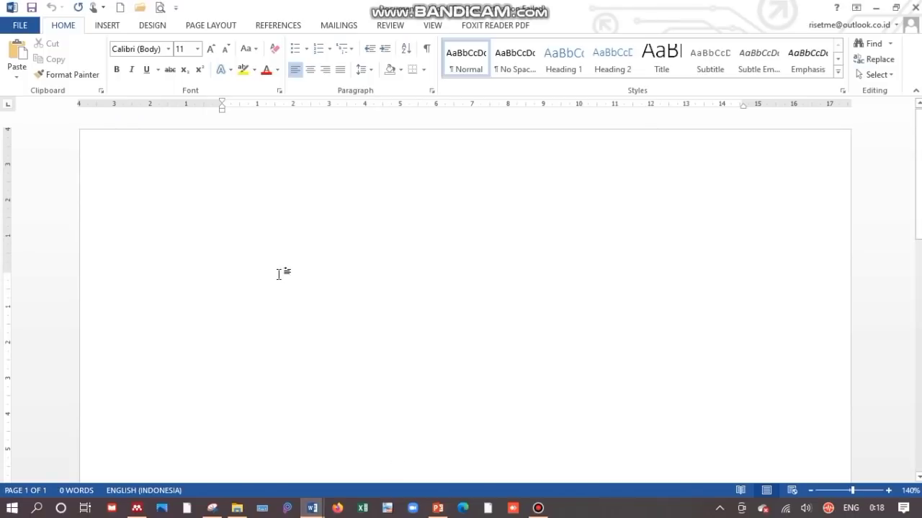
key(ctrl+v)
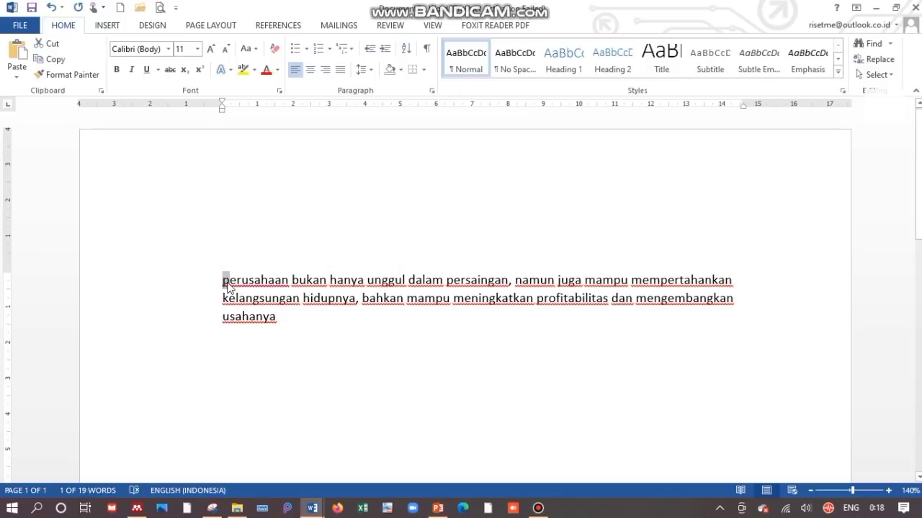
click(230, 282)
key(BackSpace)
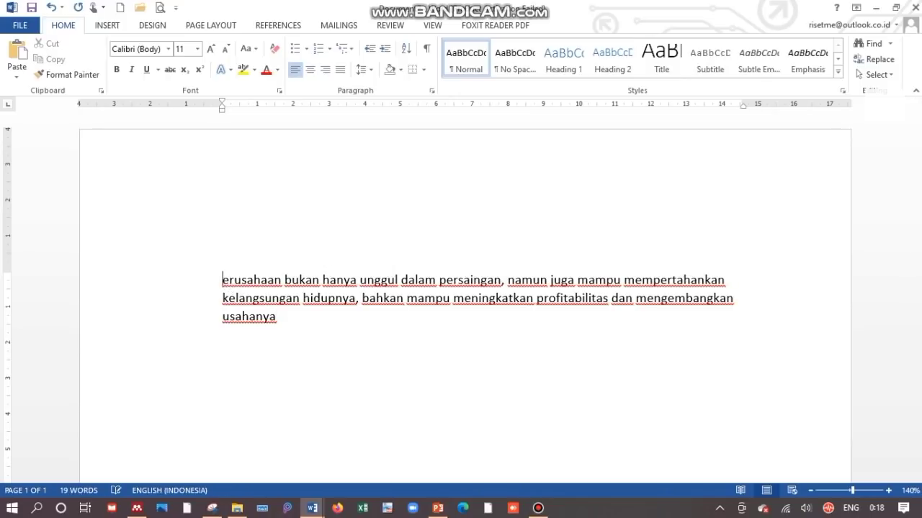
text(P)
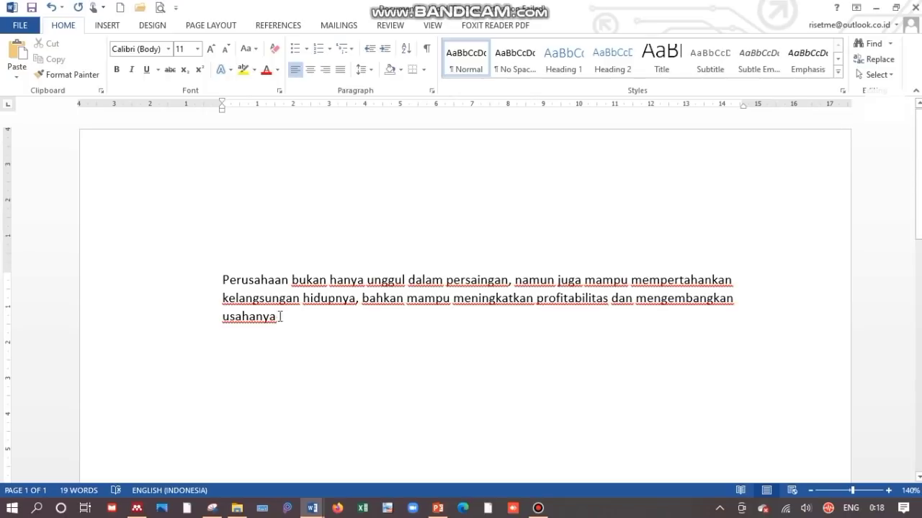
Give the pasted "Perusahaan" paragraph a first-line indent of 1 cm and justify it.
drag(280, 317, 226, 187)
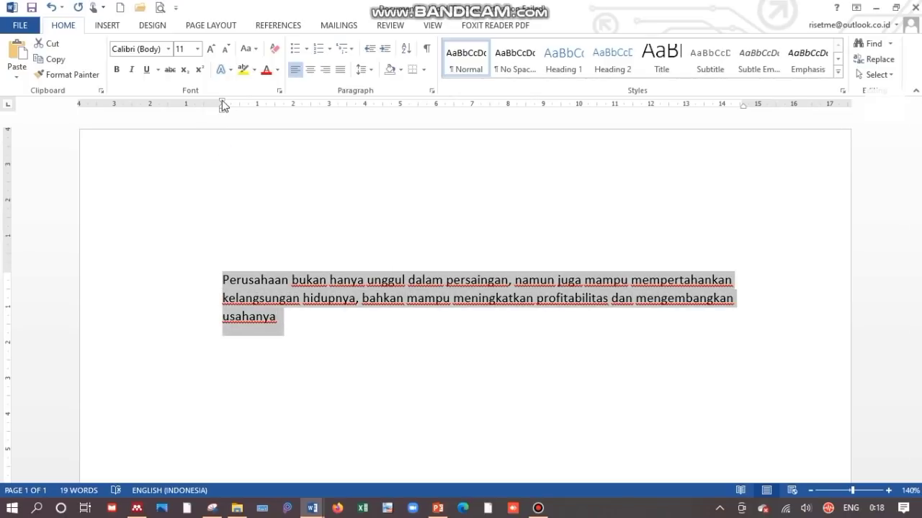
drag(221, 105, 257, 105)
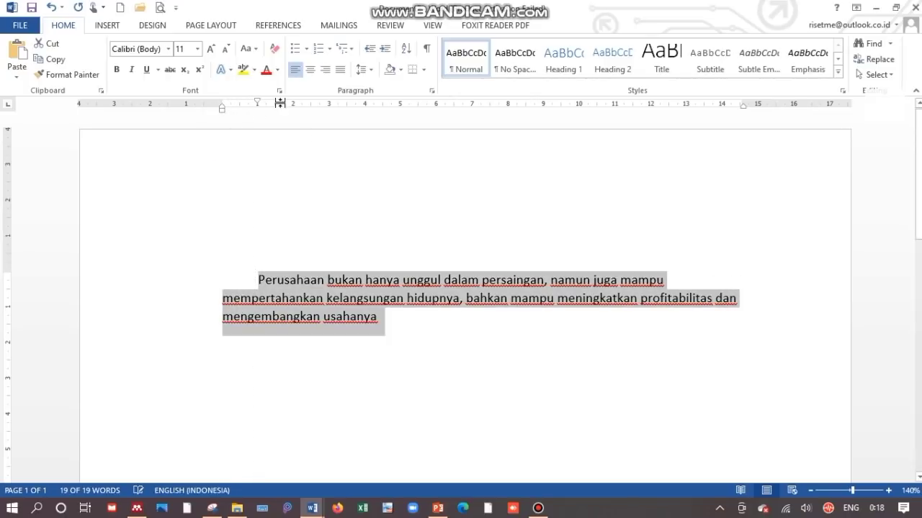
click(339, 69)
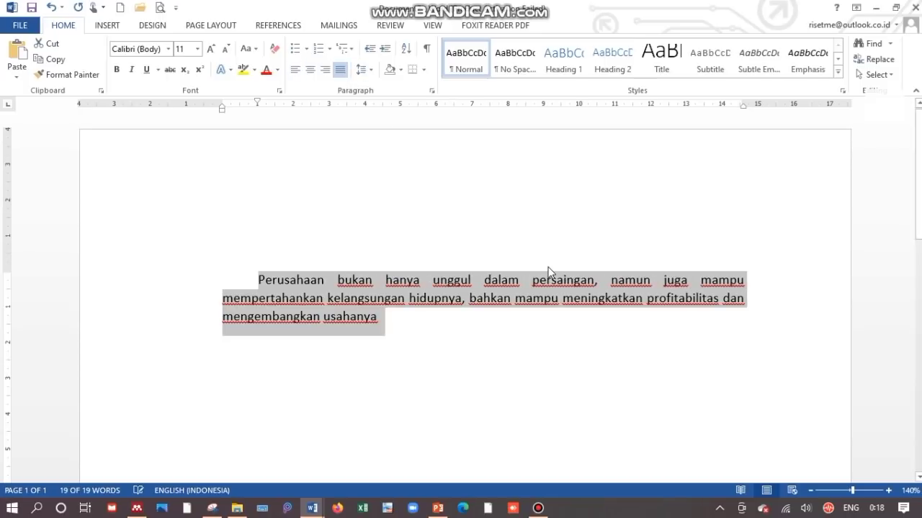
click(418, 325)
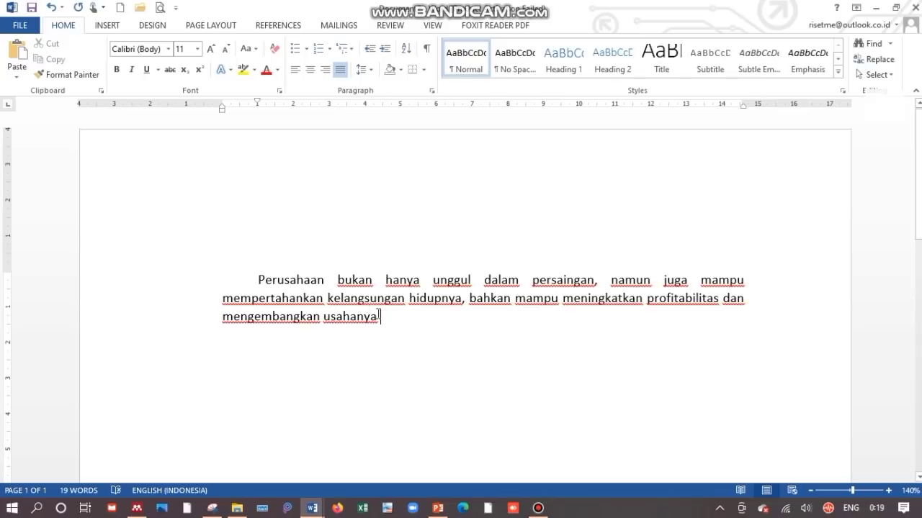
Add a second paragraph of filler text beginning with "JHSLASKJajsknvdsvzxc" below the "Perusahaan" paragraph.
drag(381, 318, 261, 280)
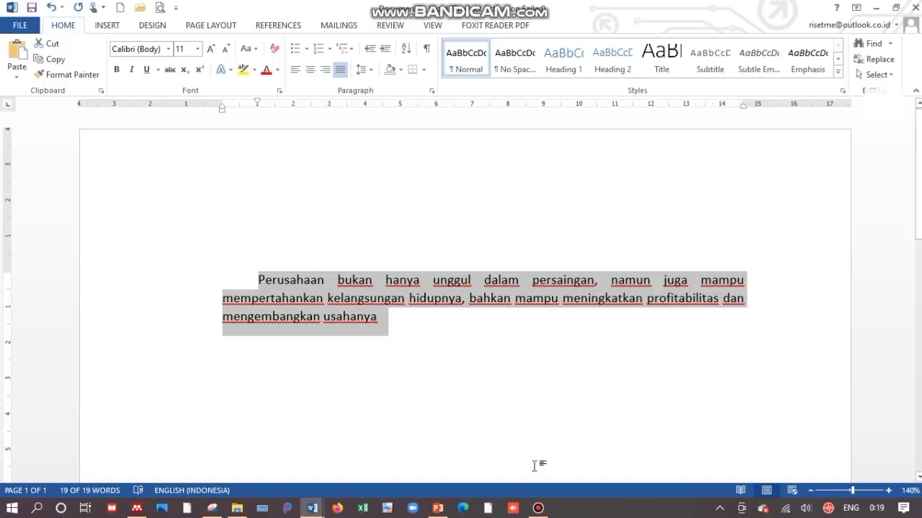
click(352, 352)
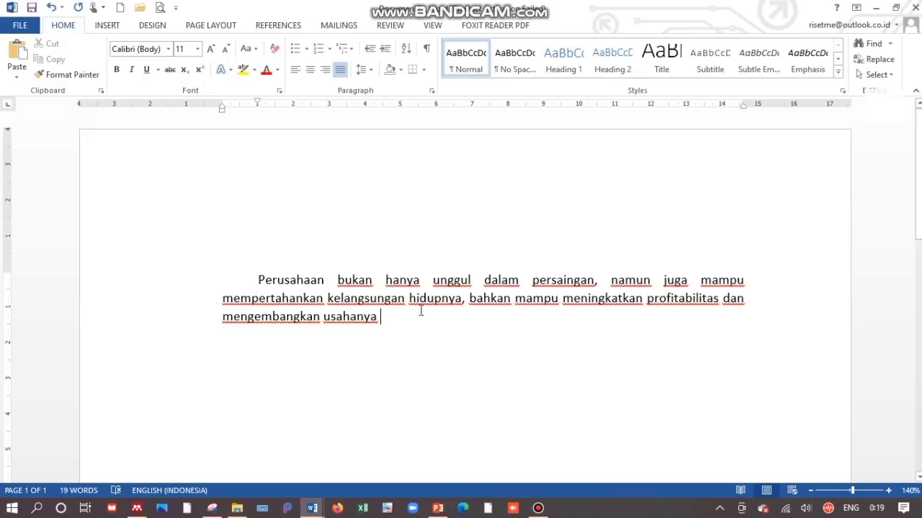
key(Return)
text(JHSLASKJ)
key(Caps_Lock)
text(ajsknvdsvzxc)
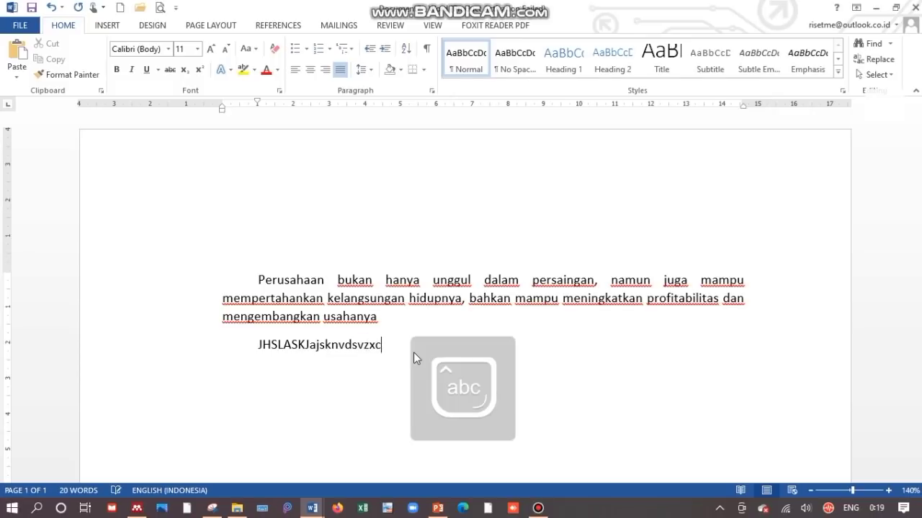
text(lkzxc,mnzcxkhaokxcn,mzxc,.mzlxkcjzxbzm,cxnlk)
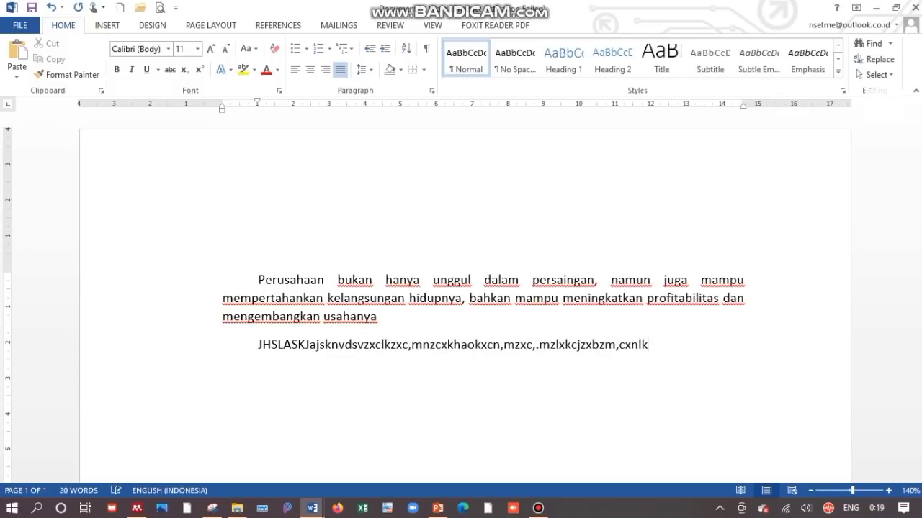
Add a period after "usahanya" at the end of the first paragraph.
drag(263, 279, 380, 323)
click(381, 321)
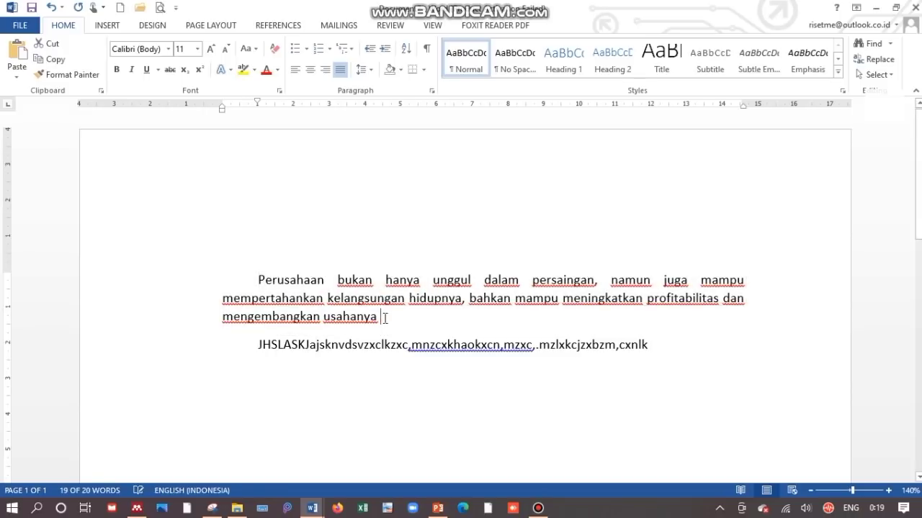
text(.)
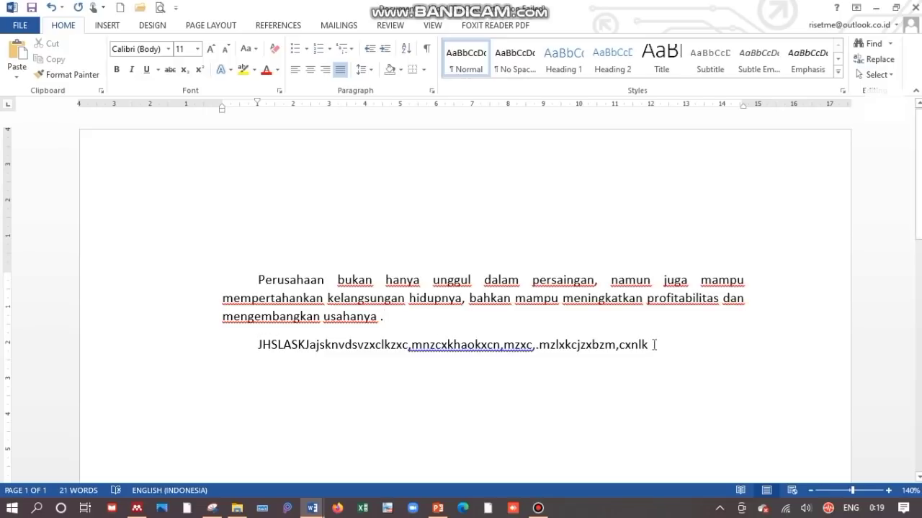
Insert a Mendeley citation of "Kompensasi Sebagai Motivator Untuk Meningkatkan Kinerja Karyawan" after the filler text and add a period behind it.
click(657, 344)
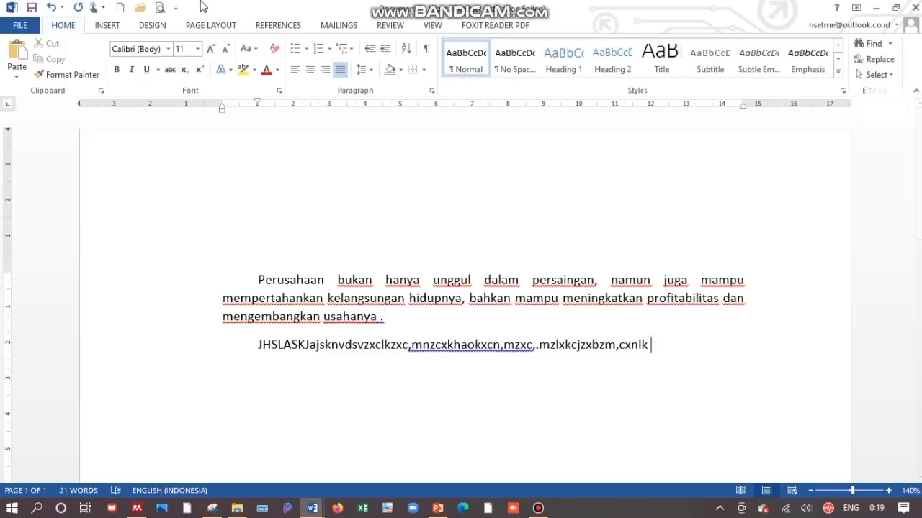
click(279, 26)
click(254, 65)
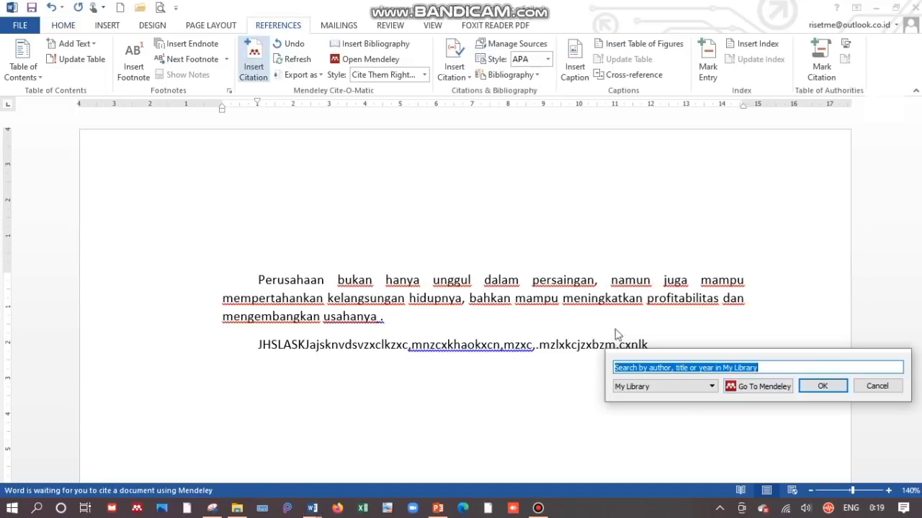
click(763, 389)
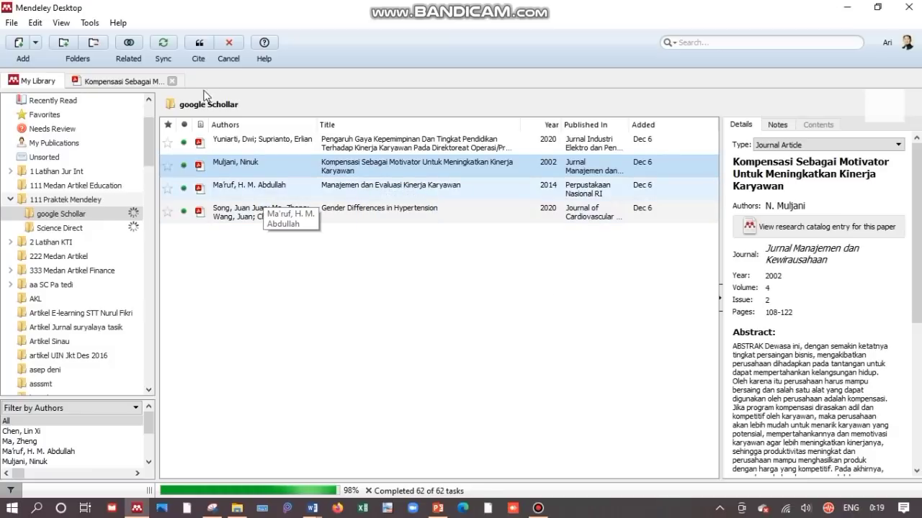
click(200, 45)
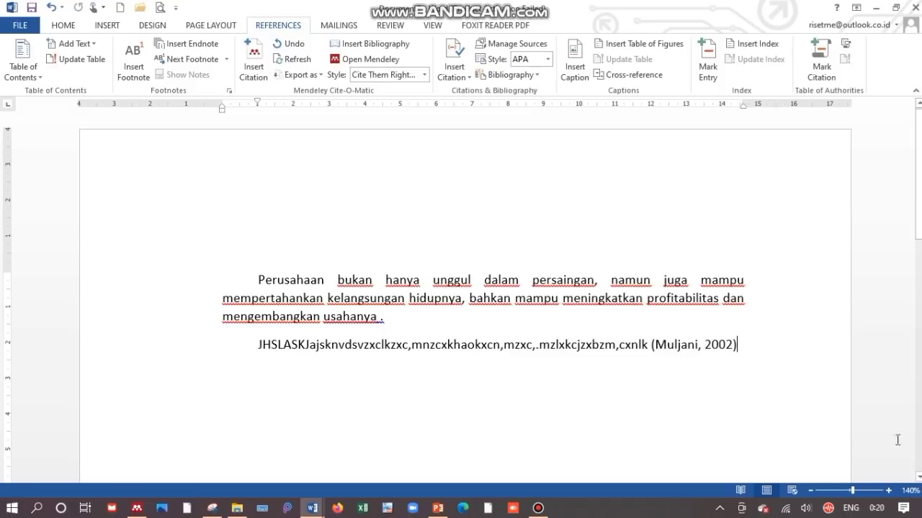
text(.)
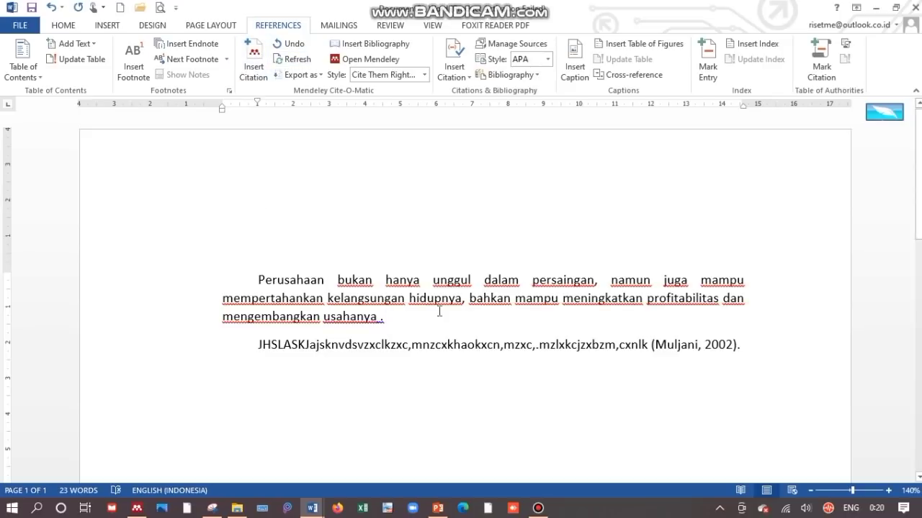
Add an empty paragraph below the first one, and copy the last abstract sentence of "Morphology and performance evolution" from Mendeley's Science Direct folder.
key(Return)
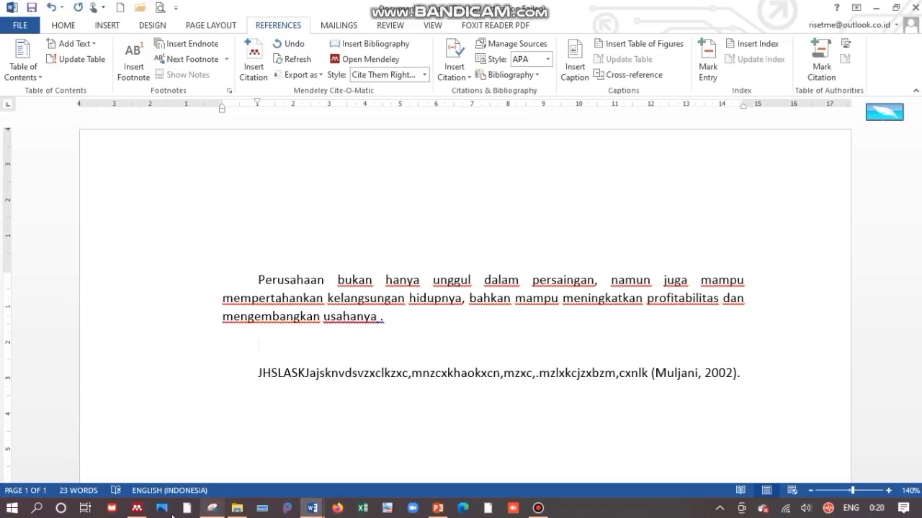
click(137, 508)
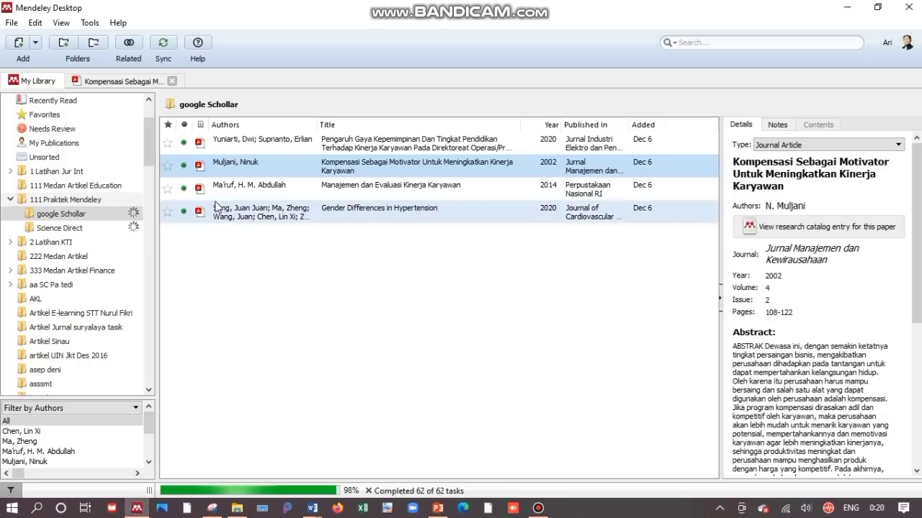
click(108, 228)
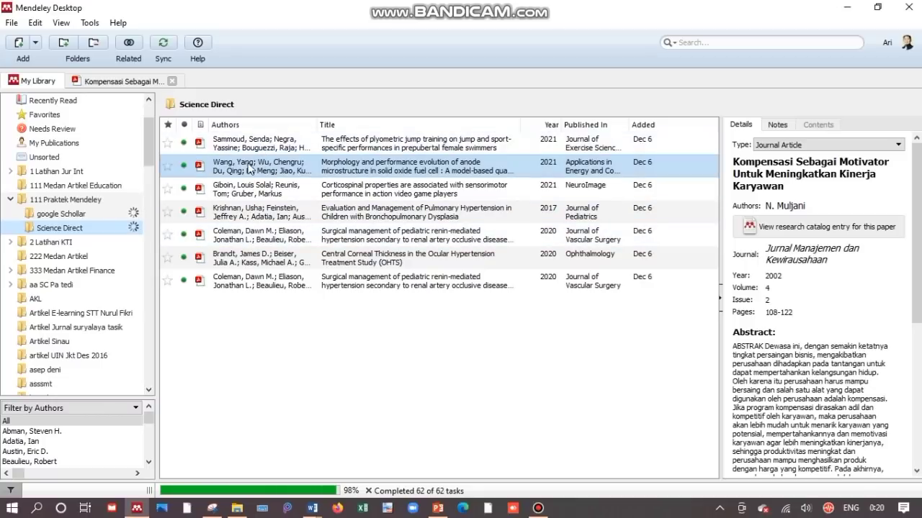
key(Return)
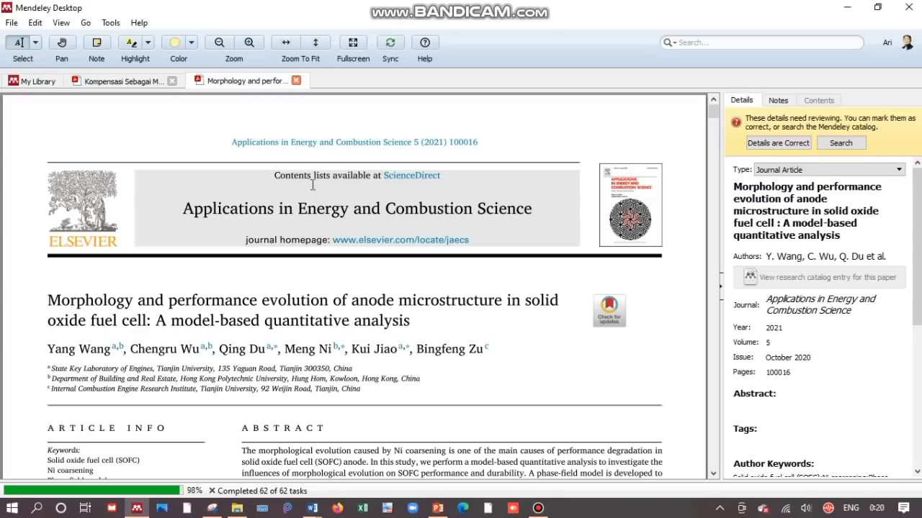
scroll(386, 324, down, 3)
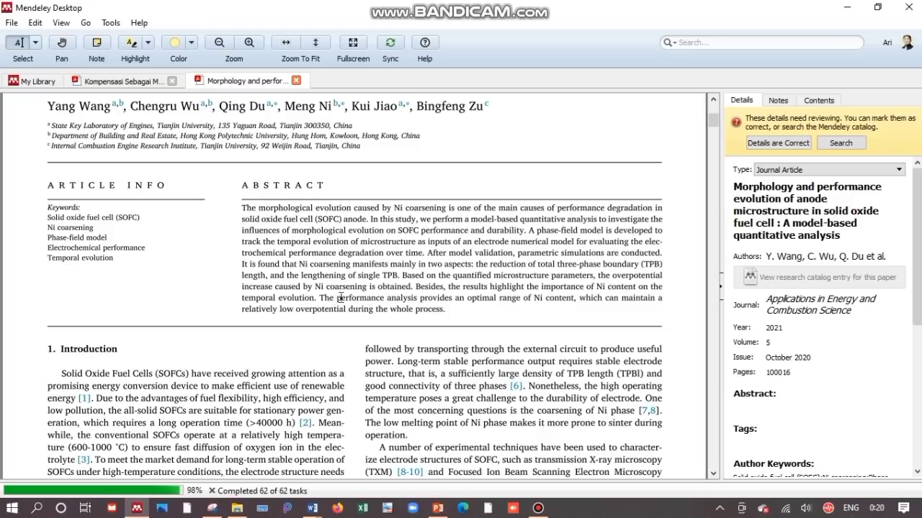
mouse_move(319, 297)
mouse_down()
mouse_move(648, 303)
mouse_move(529, 328)
mouse_move(531, 339)
mouse_up()
key(ctrl+c)
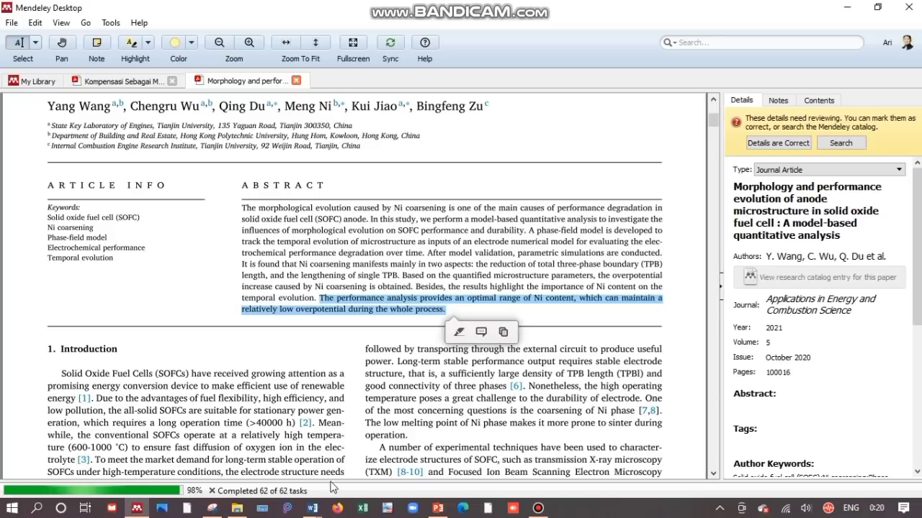
Switch to Document2 in Word and paste the copied sentence into the empty second paragraph.
mouse_move(311, 512)
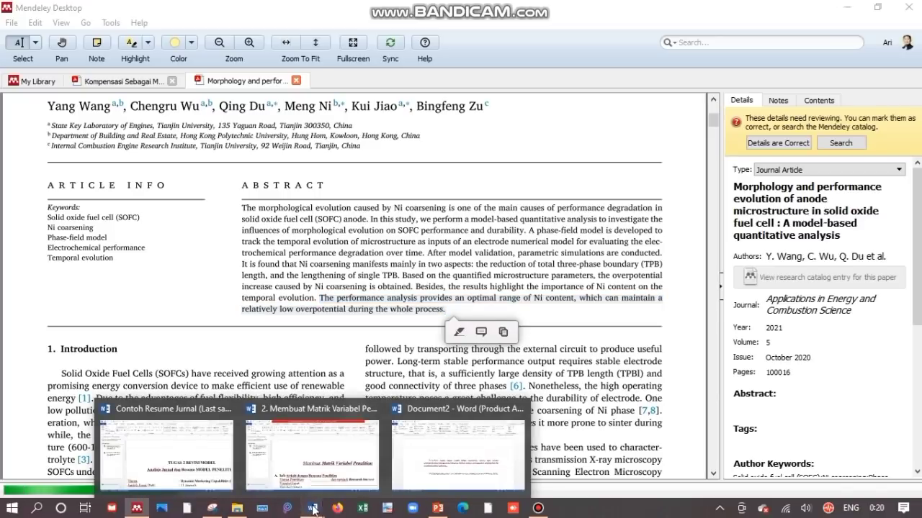
click(437, 439)
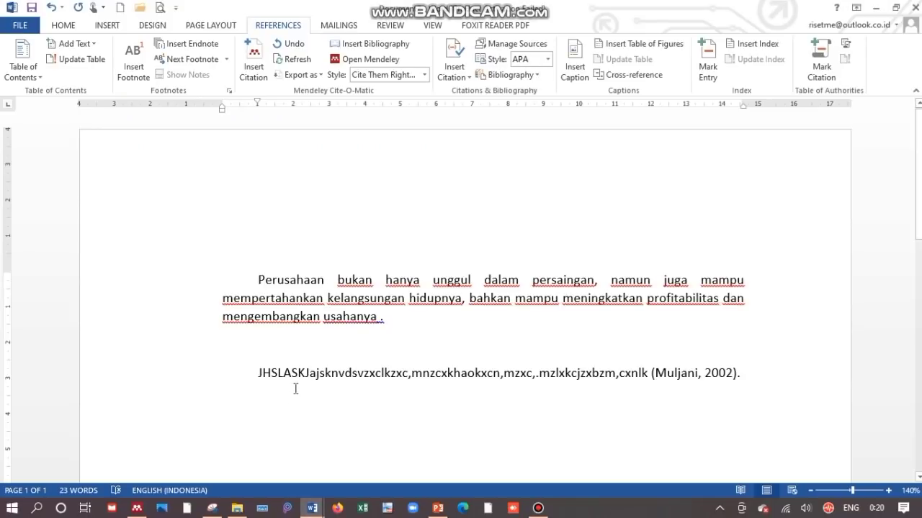
key(ctrl+v)
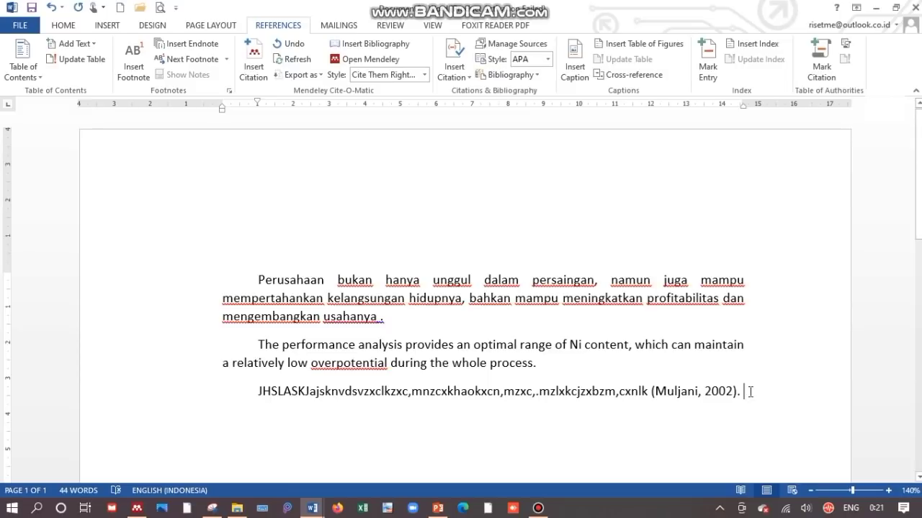
Continue the last paragraph after its citation with more filler text, beginning with "Lksdasjhjaxc" and ending with "AS;LCKDL;SJ".
text((Muljani, 2002). Lksdasjhjaxc kjh)
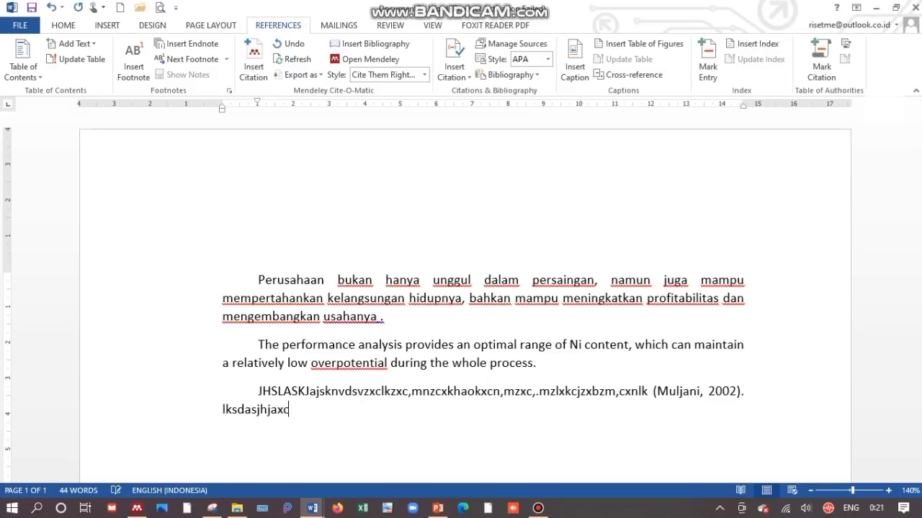
text(jaksbkfaglsj)
key(Caps_Lock)
text(;SKHVALS)
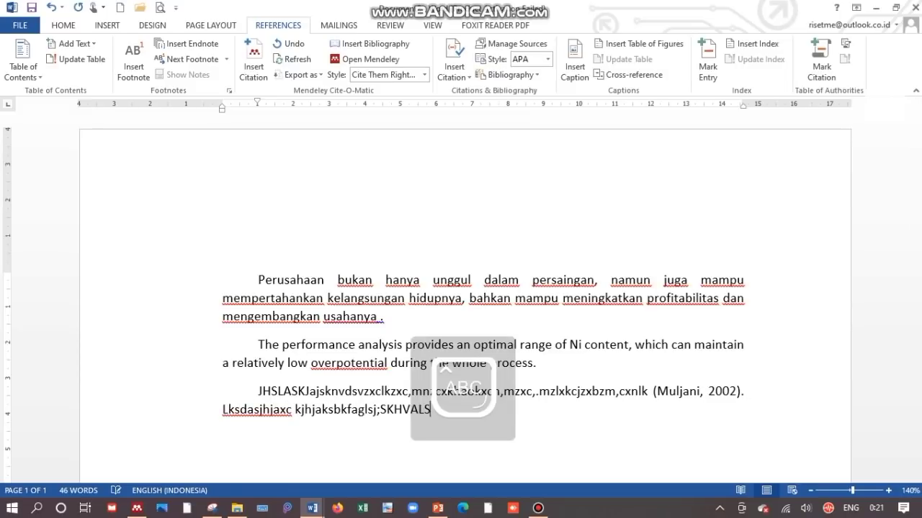
text(VNASL .MXKJCHL)
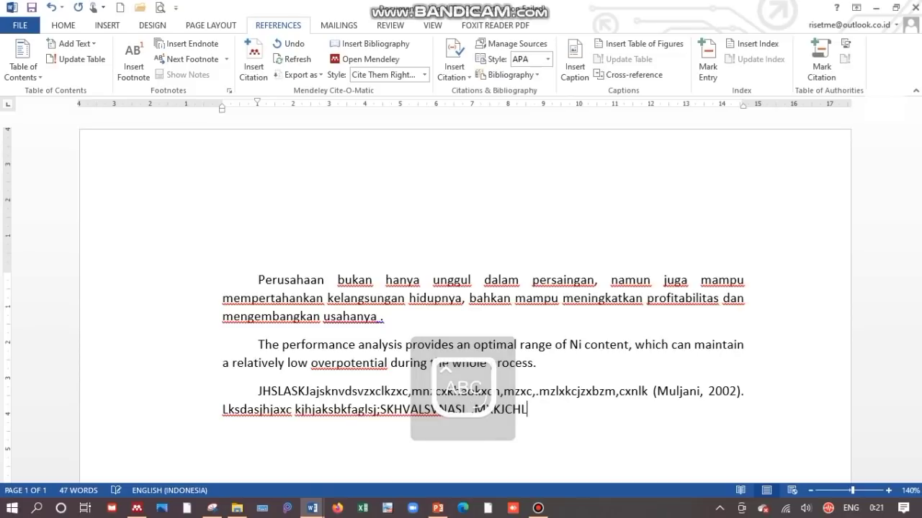
text(kC ASHCAJSBC,AS;LCKDL;SJ)
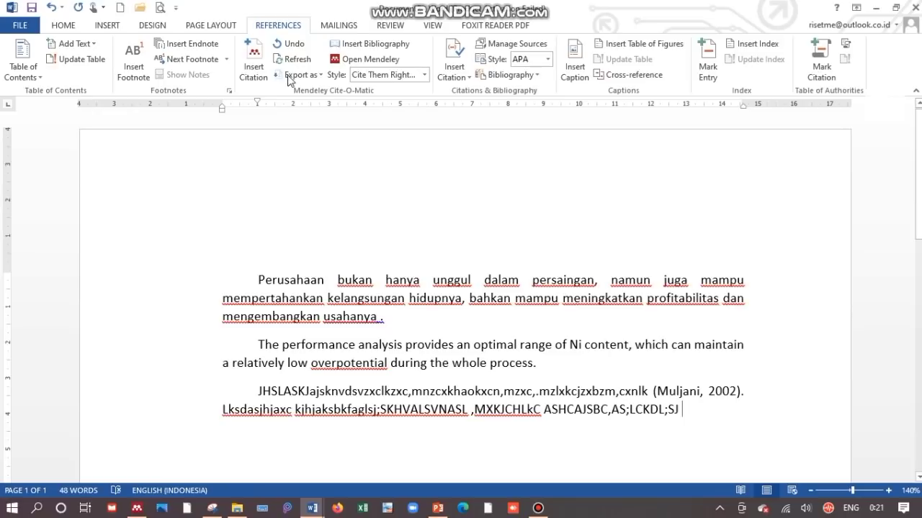
Try to cite the "Morphology and performance evolution" article from Mendeley after the new filler text, and delete the inserted citation.
click(255, 65)
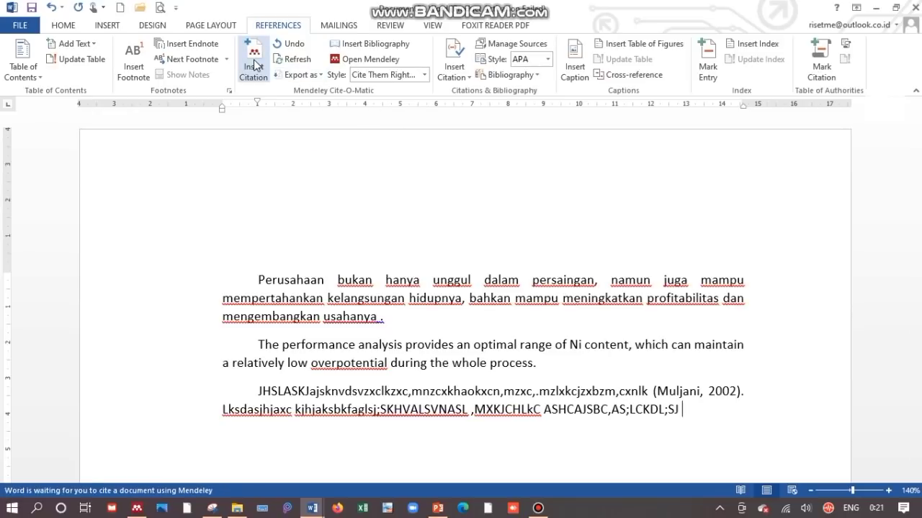
click(770, 451)
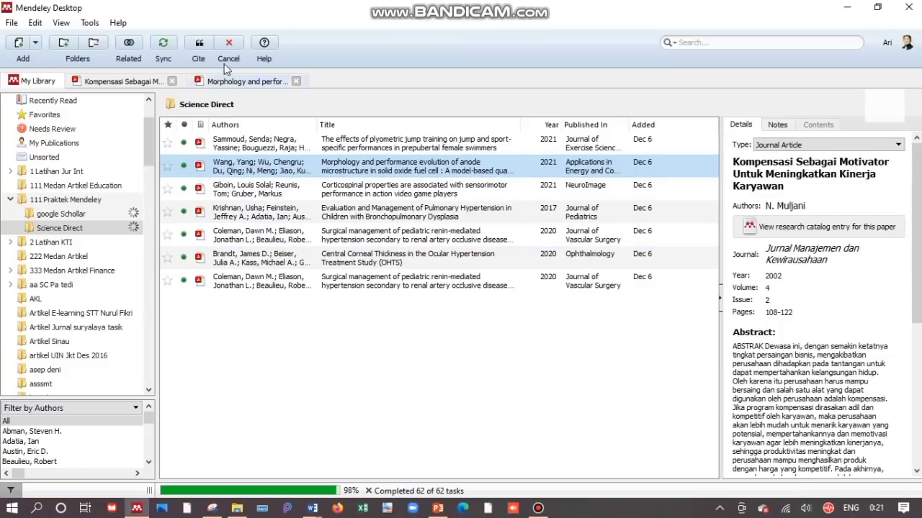
click(199, 47)
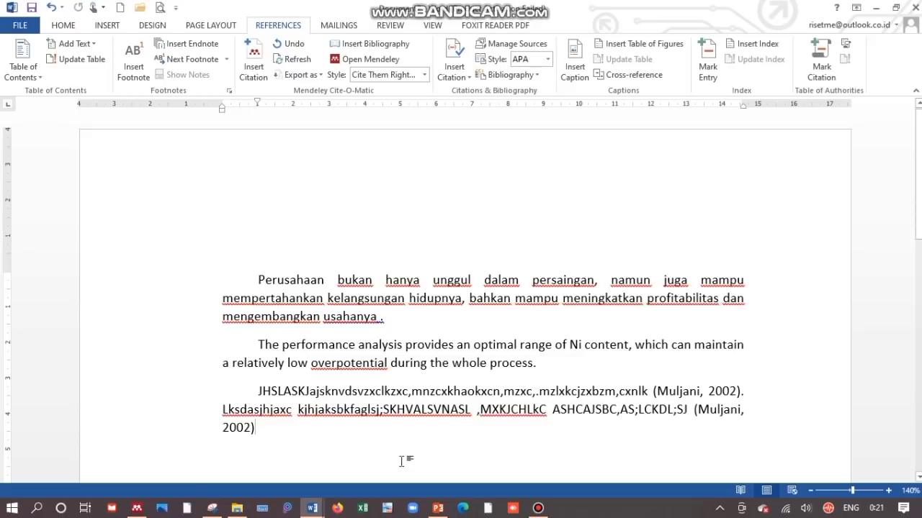
key(BackSpace)
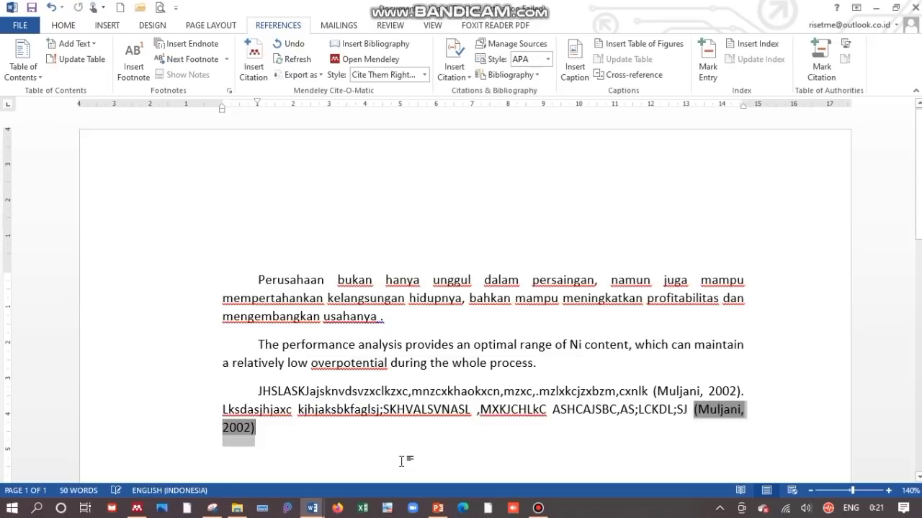
key(BackSpace)
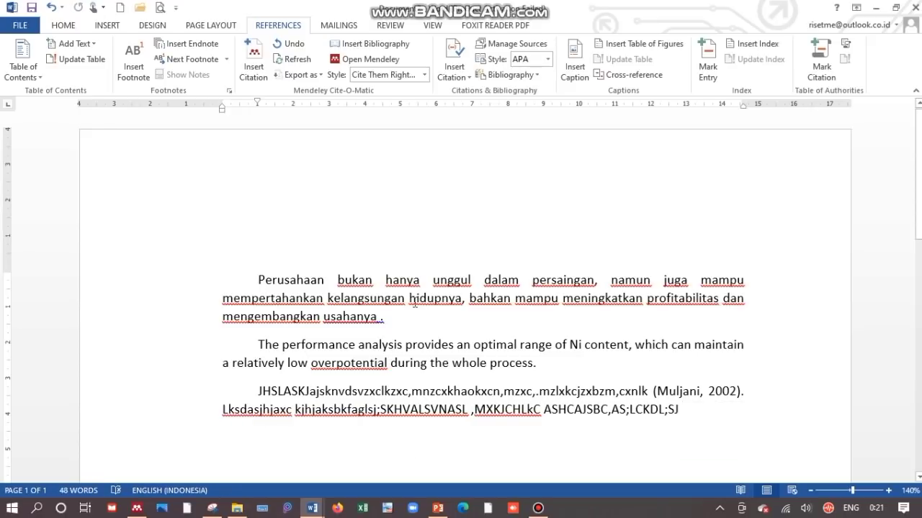
Cite the "Morphology and performance evolution" article from Mendeley's Science Direct folder after the filler text, and end the sentence with a period.
click(252, 69)
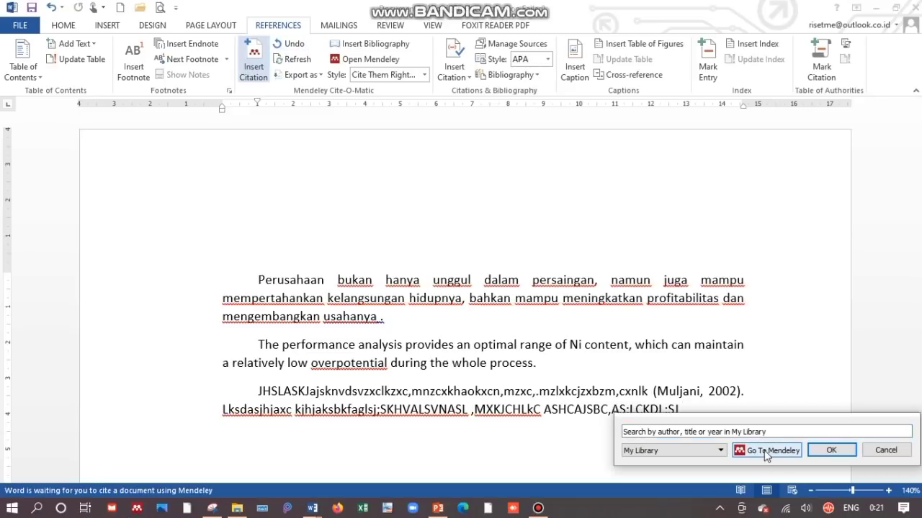
click(766, 451)
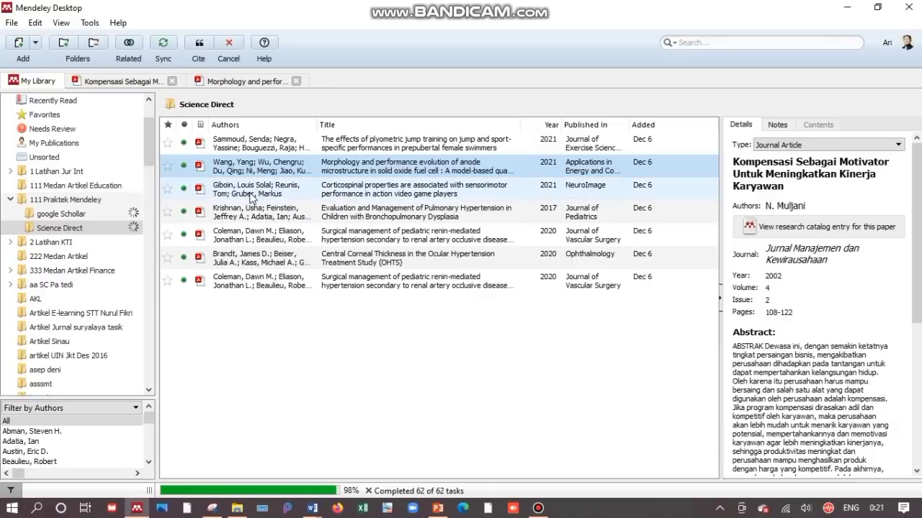
click(251, 198)
click(245, 166)
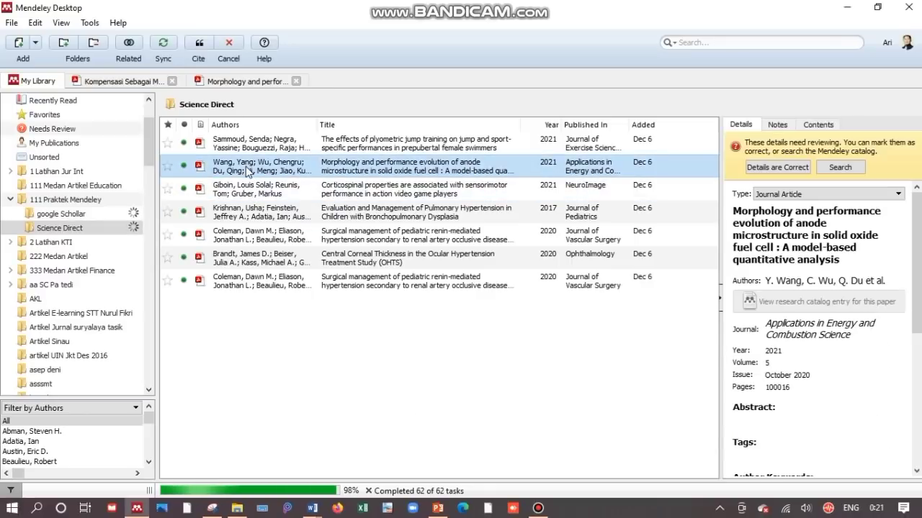
click(201, 45)
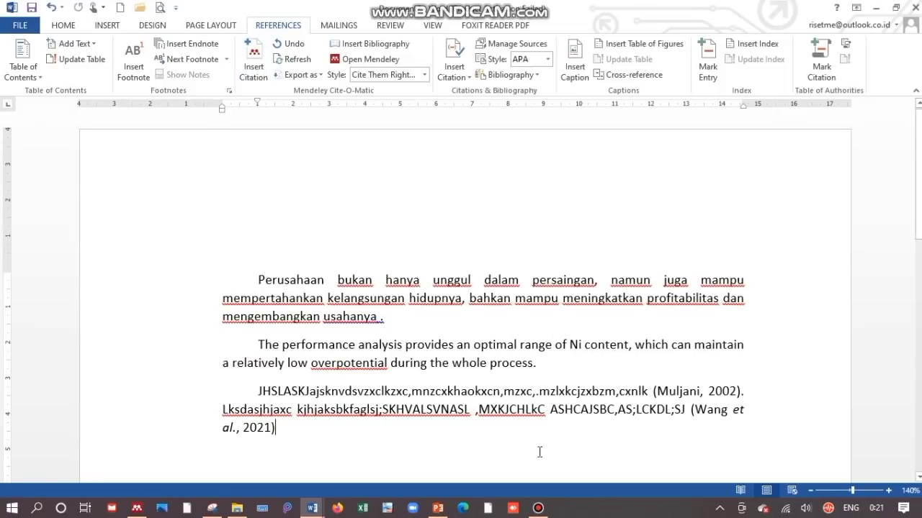
text(.)
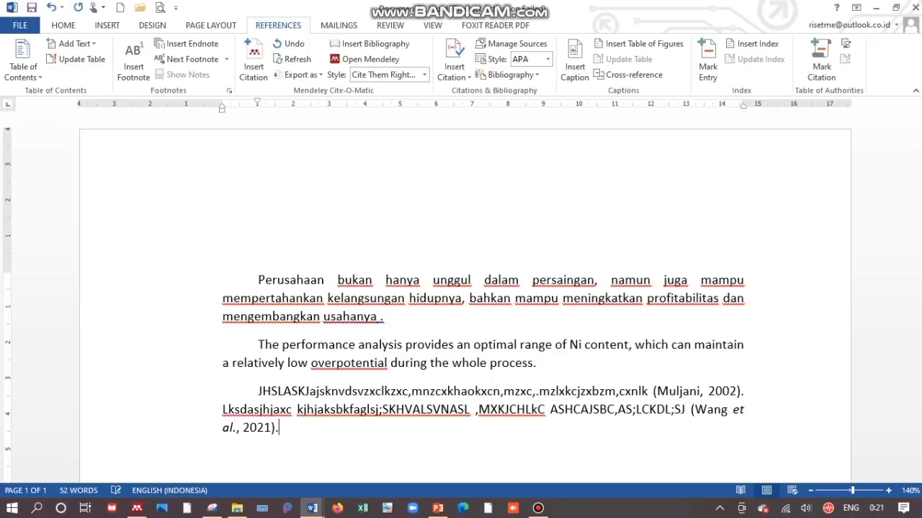
Add the heading "Daftar Pustaka" below the last paragraph, separated by an empty paragraph and followed by a new line.
scroll(440, 321, down, 3)
scroll(376, 308, up, 1)
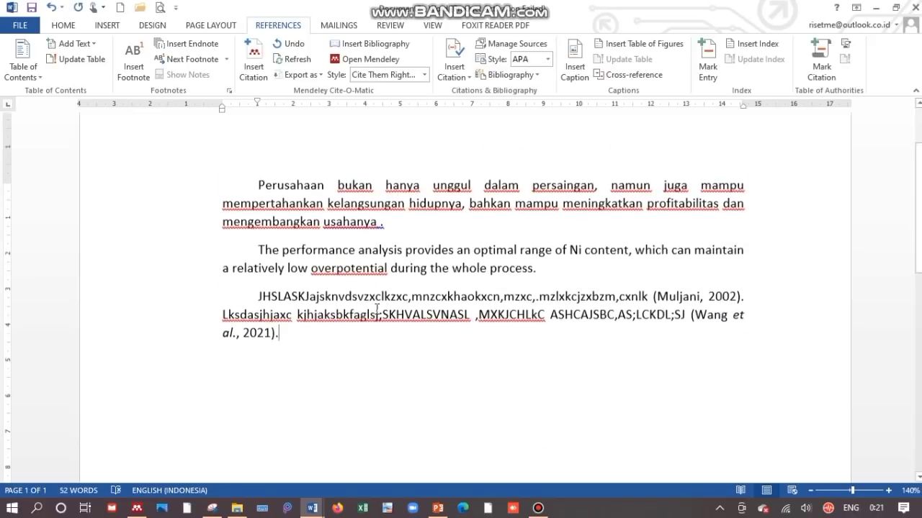
key(Return)
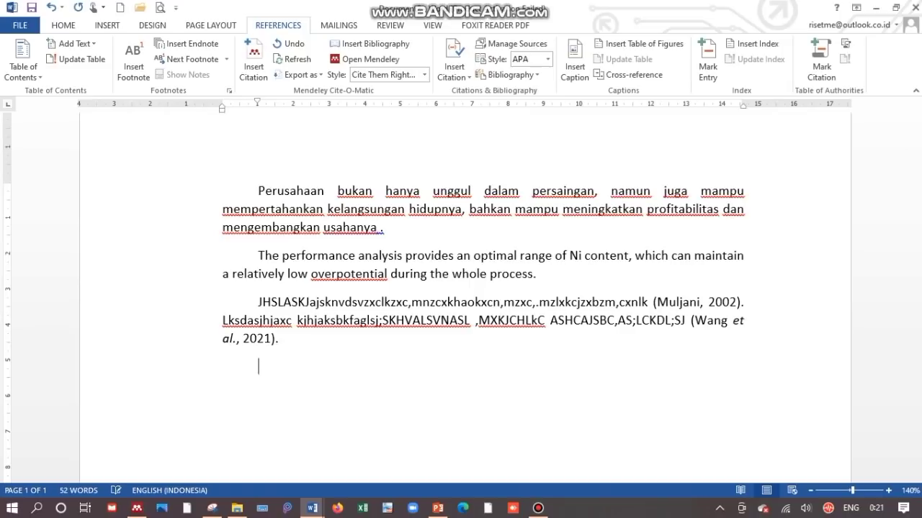
key(Return)
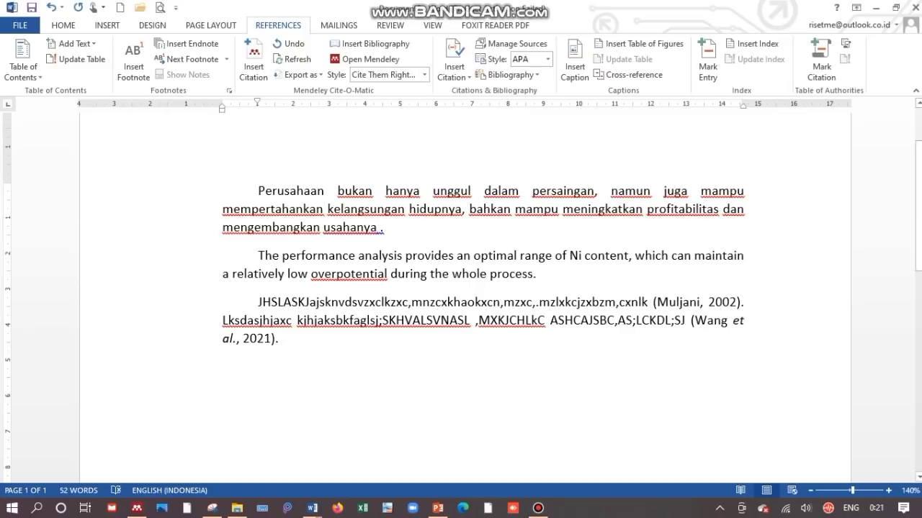
text(dAFTAR)
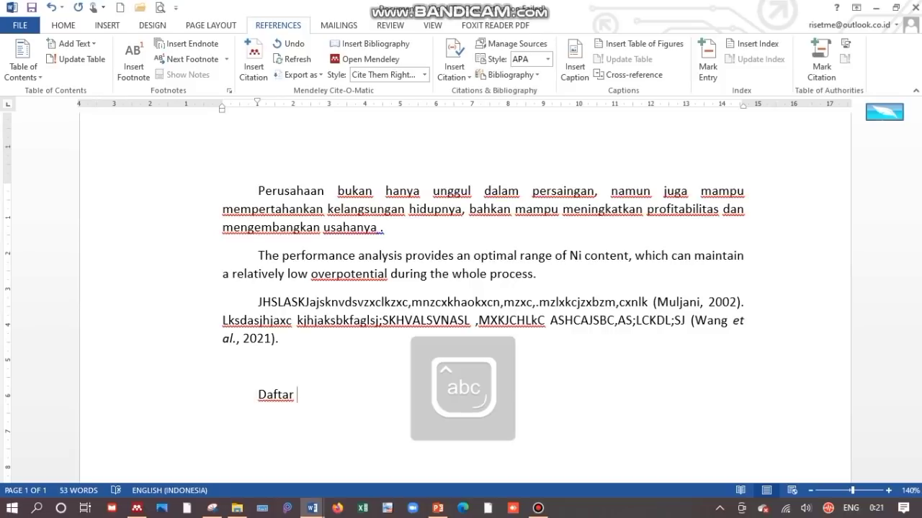
text( F)
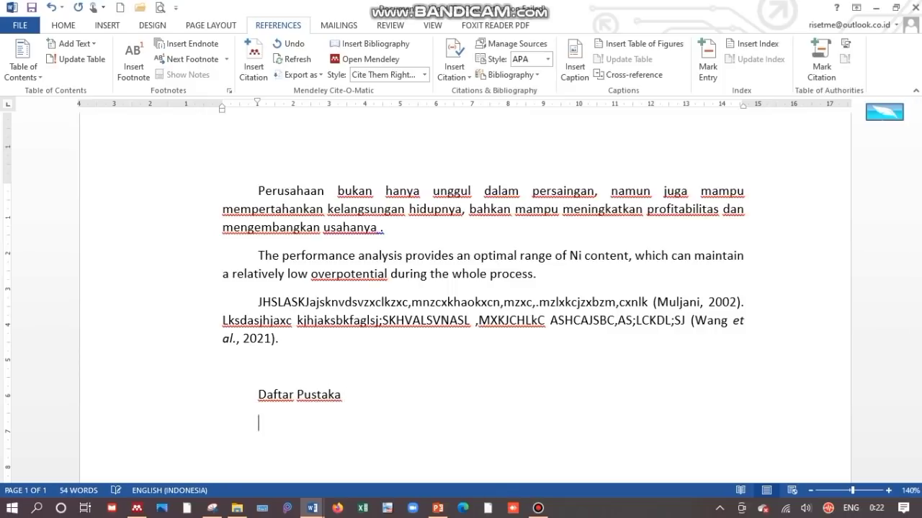
key(Return)
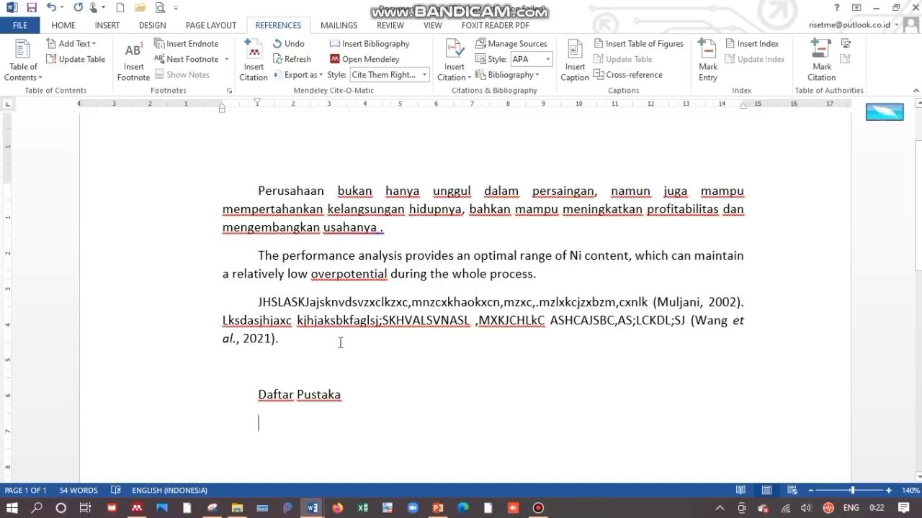
Insert the Mendeley bibliography on the empty line beneath the "Daftar Pustaka" heading.
scroll(478, 343, down, 1)
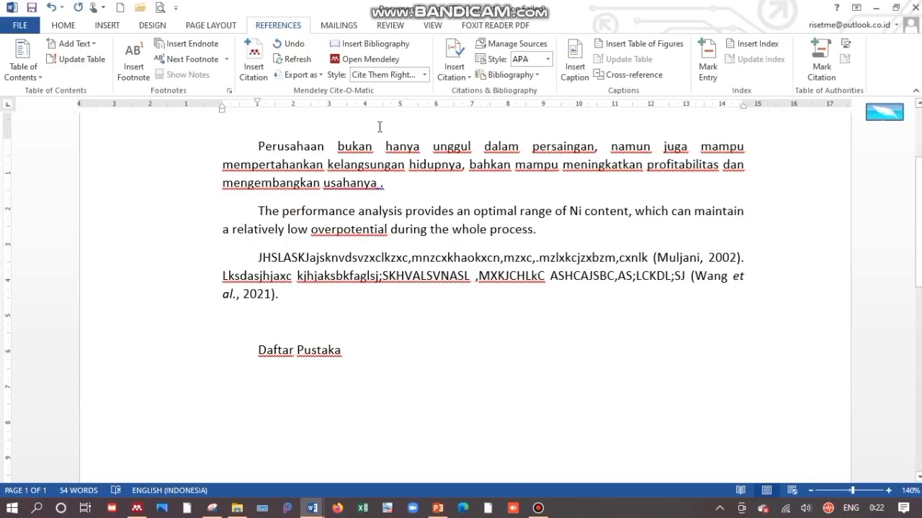
click(373, 46)
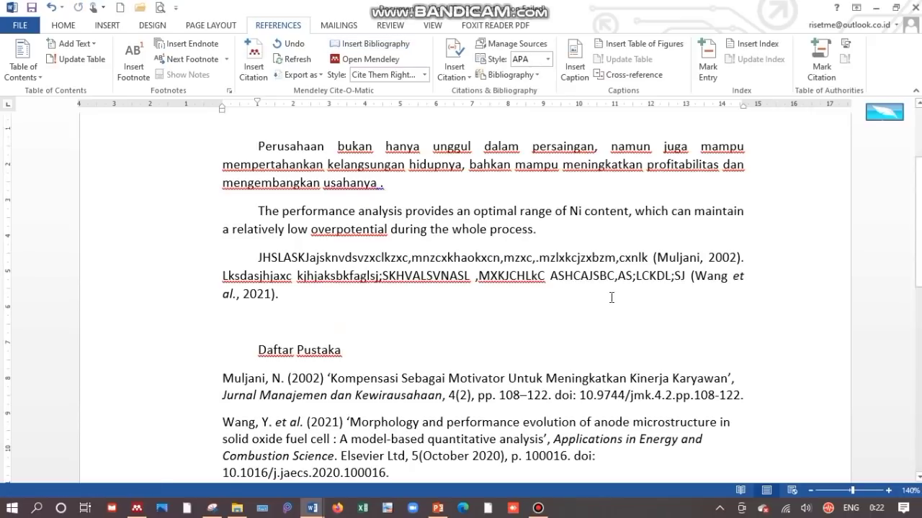
scroll(456, 309, up, 1)
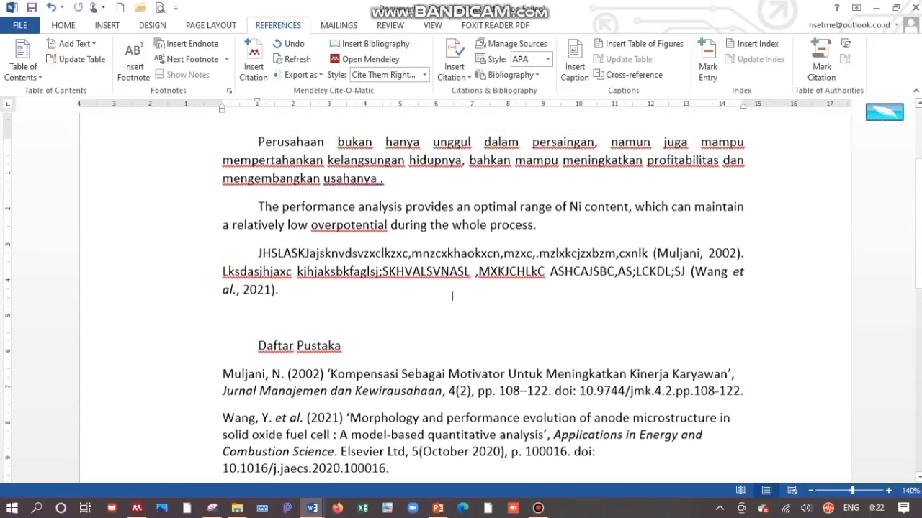
drag(432, 217, 742, 309)
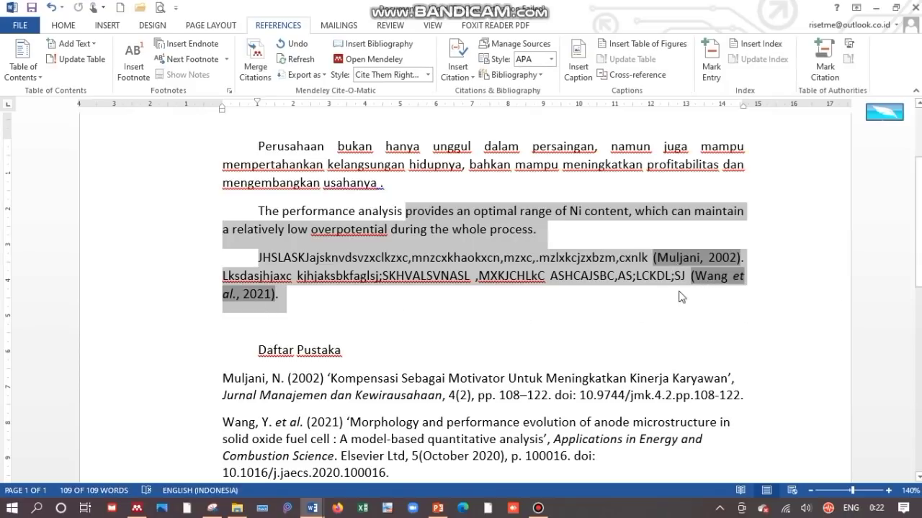
scroll(389, 341, down, 1)
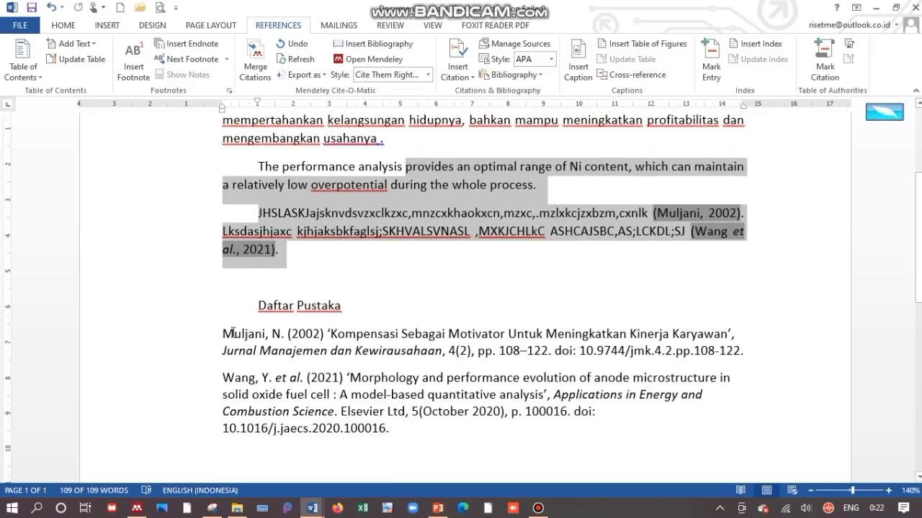
Give both bibliography entries a hanging indent of about 0.75 cm.
drag(217, 329, 349, 453)
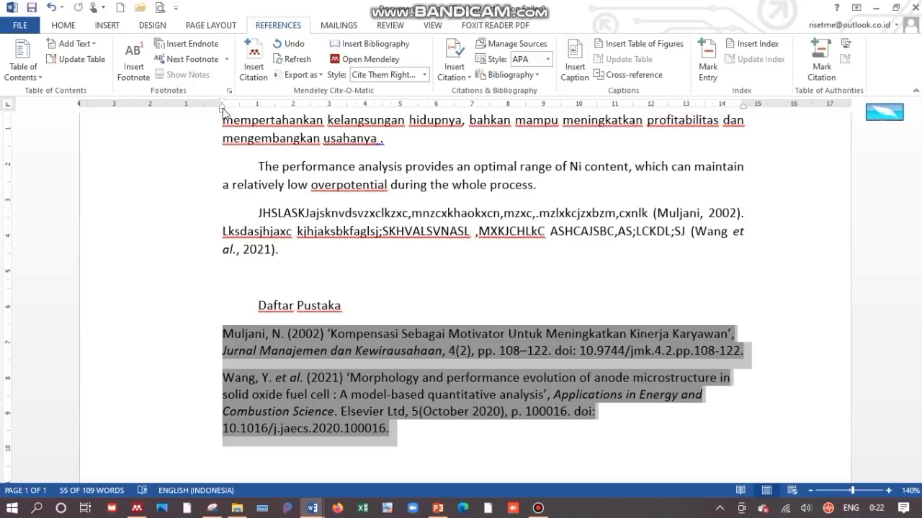
drag(223, 111, 248, 113)
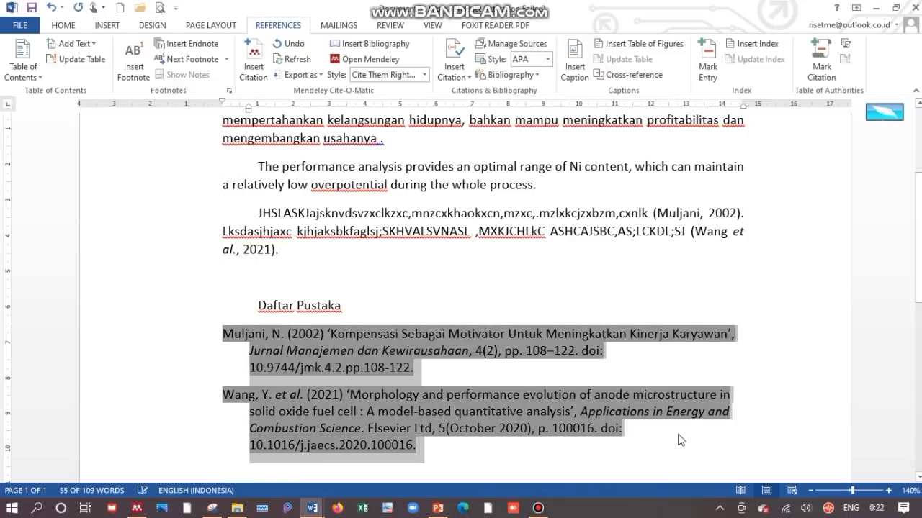
click(621, 267)
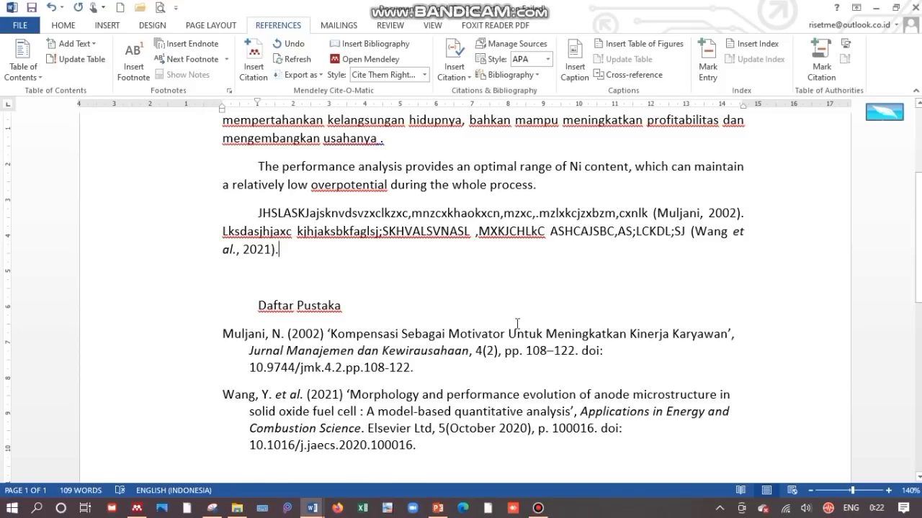
Try the American Psychological Association 6th edition citation style in Mendeley, and return to Cite Them Right 10th edition - Harvard.
click(395, 305)
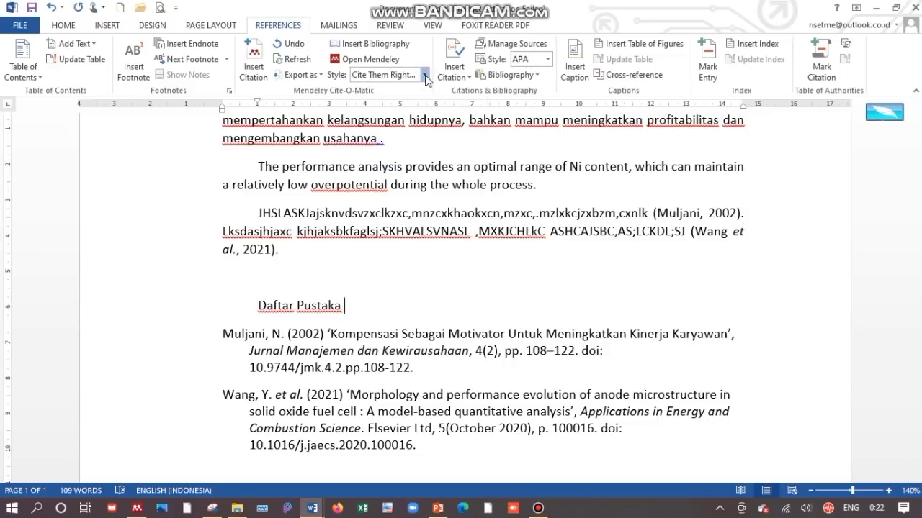
click(425, 75)
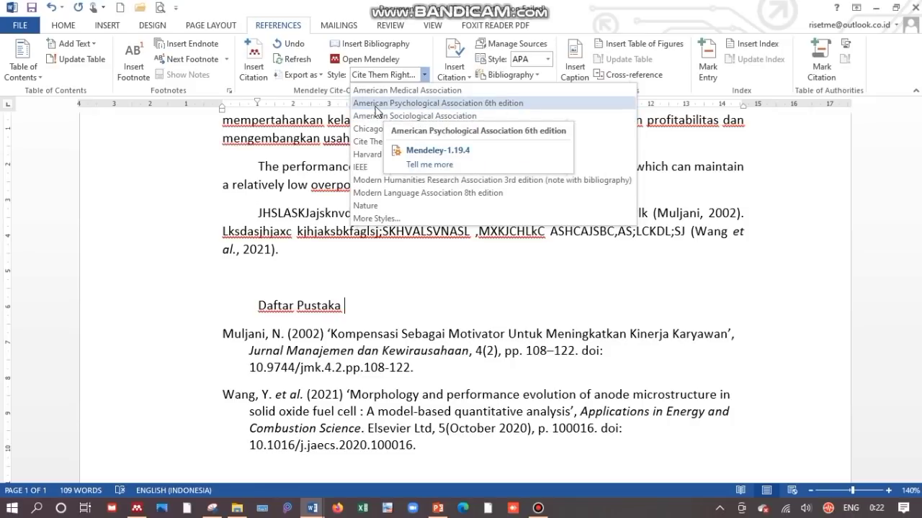
click(461, 105)
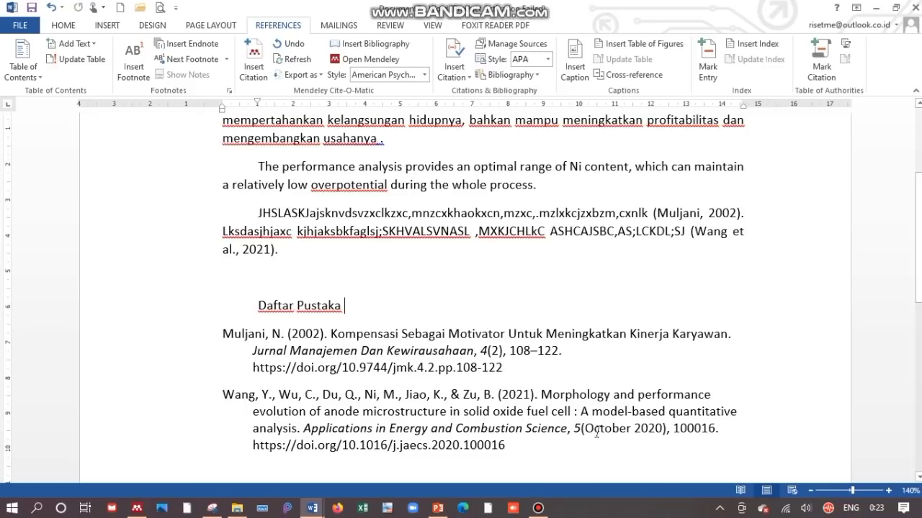
click(426, 75)
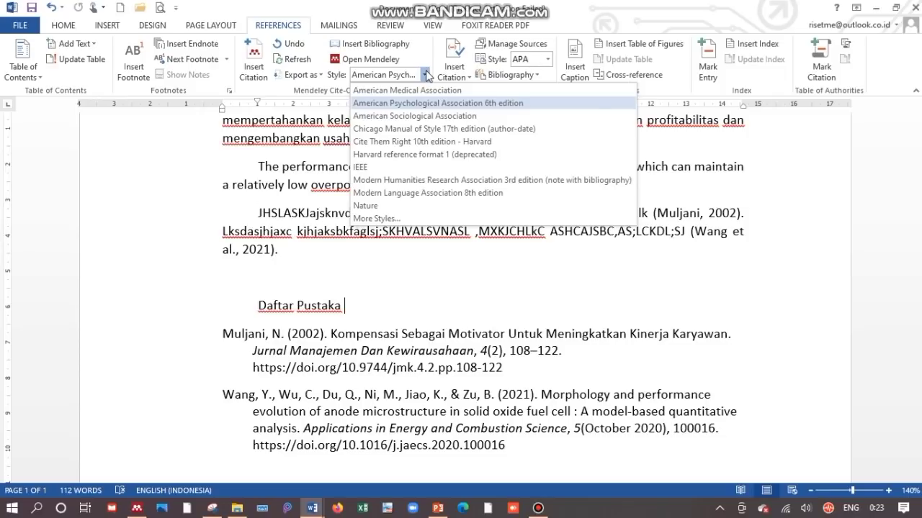
click(455, 142)
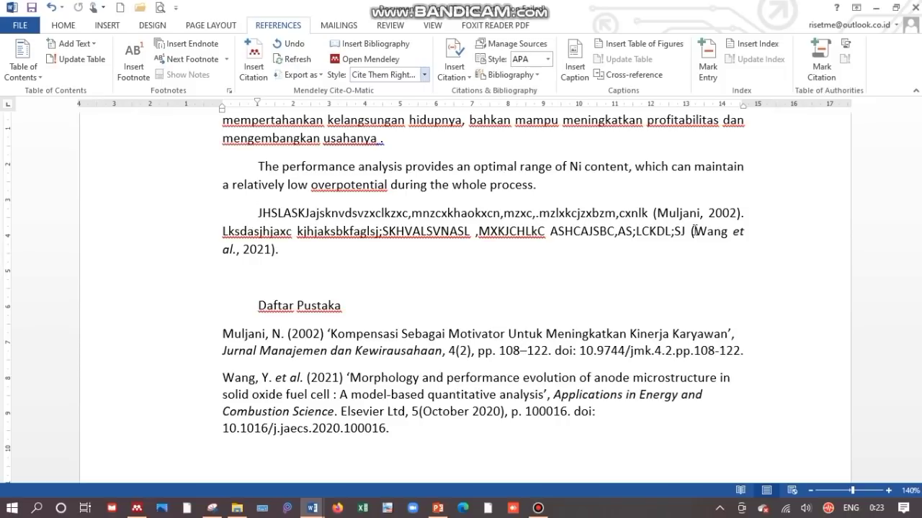
Switch the Mendeley citation style to IEEE, and check the citations in the last body paragraph.
click(424, 75)
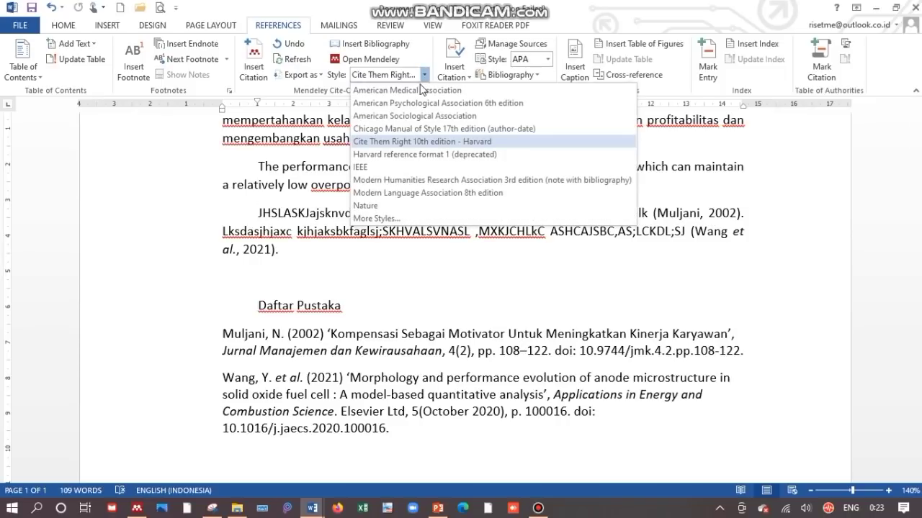
click(362, 170)
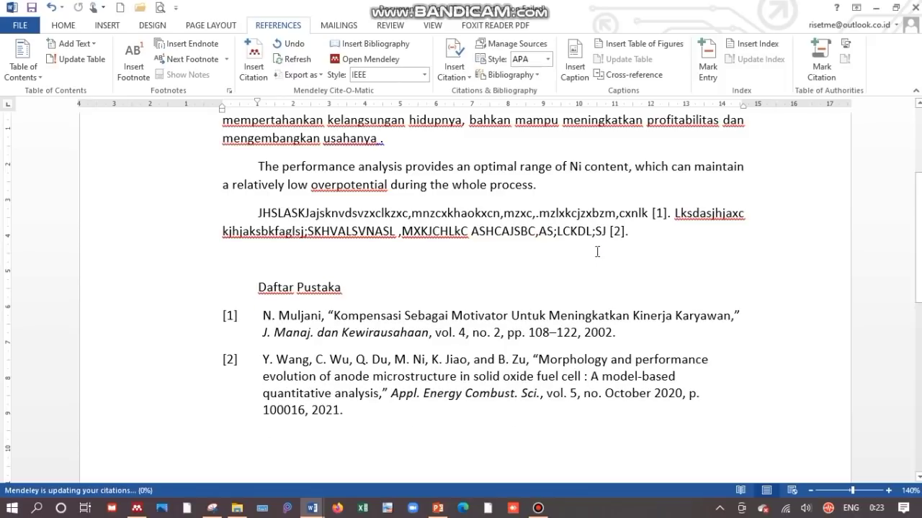
triple_click(662, 229)
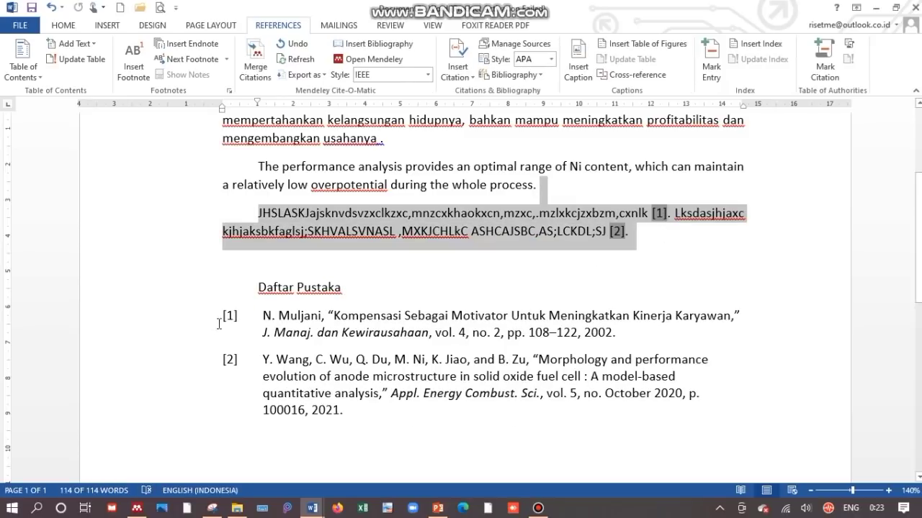
click(687, 256)
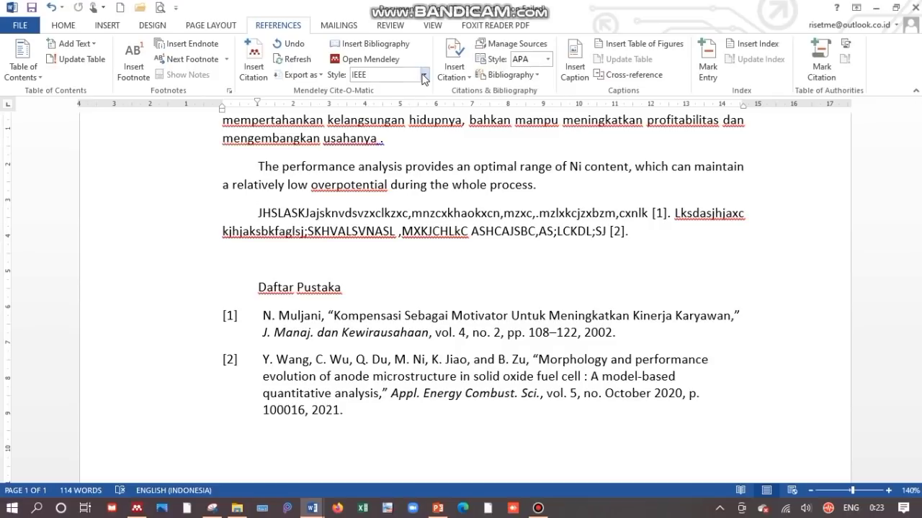
Set the Mendeley citation style to American Psychological Association 6th edition, and review the cited paragraph together with the bibliography.
click(424, 77)
click(422, 130)
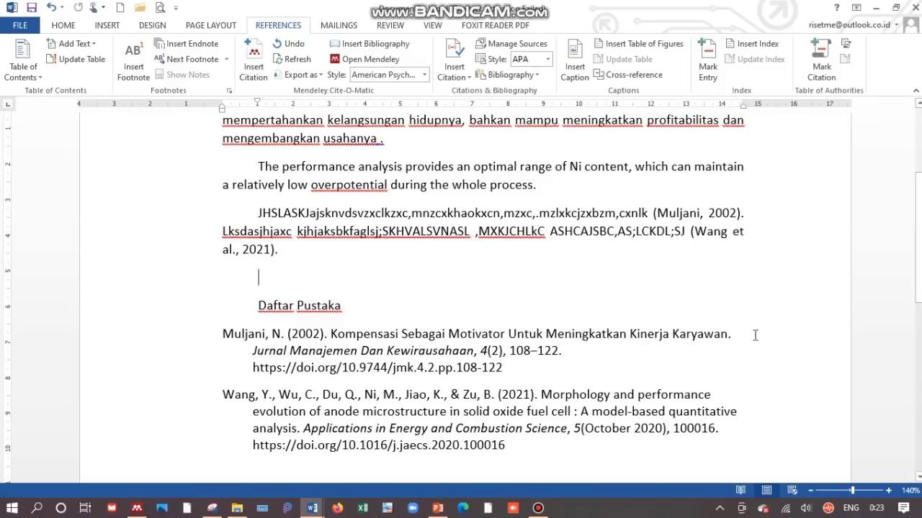
drag(490, 167, 778, 418)
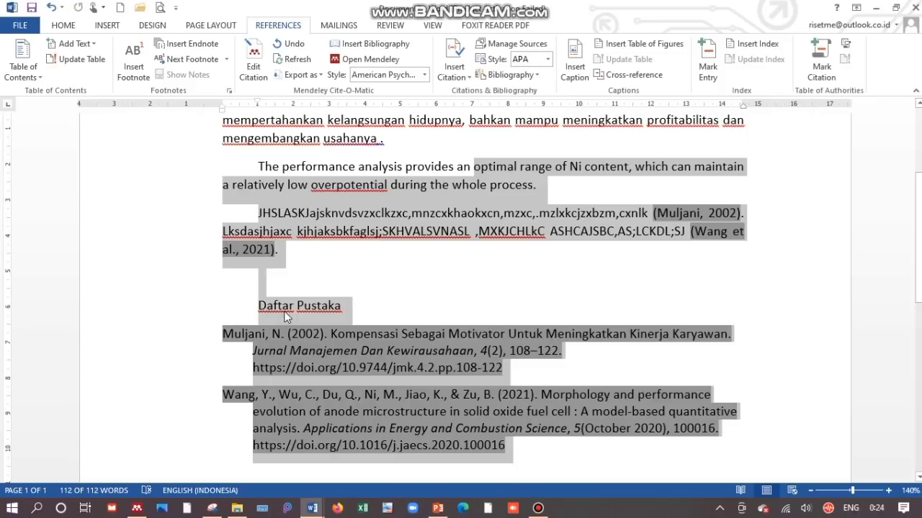
click(442, 281)
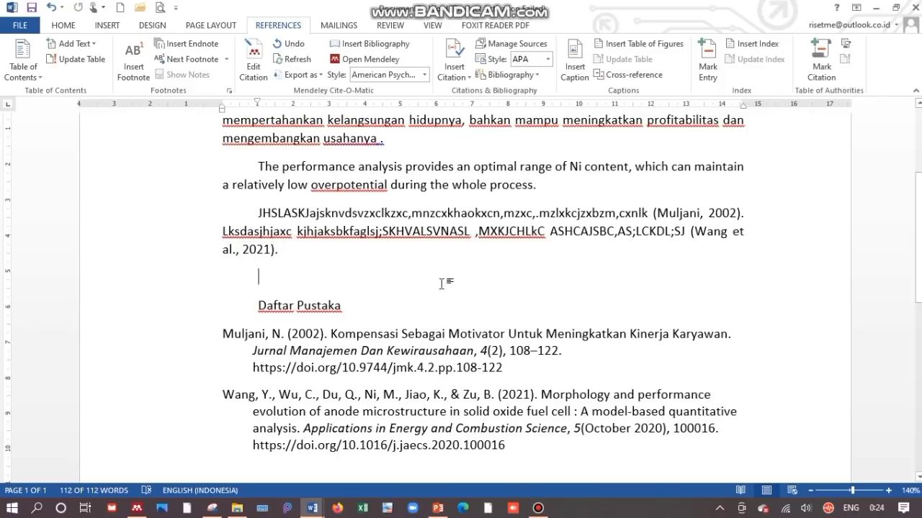
drag(279, 212, 576, 428)
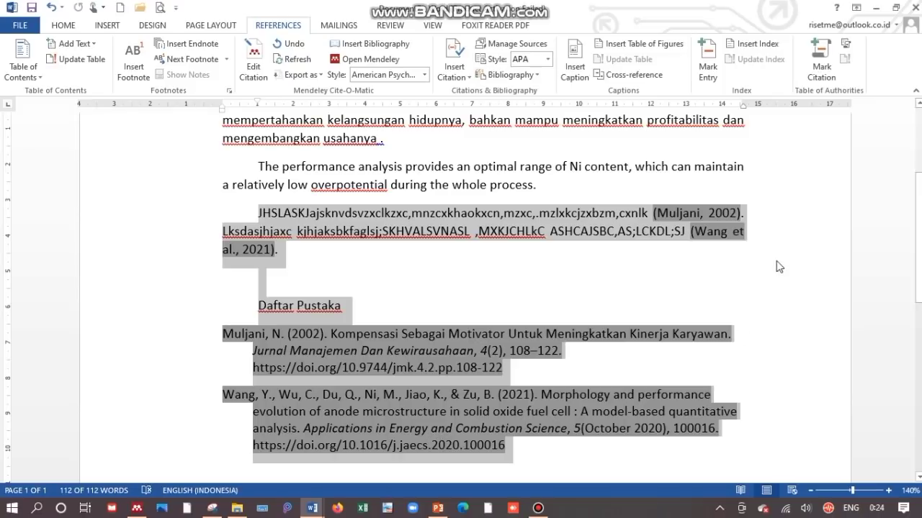
click(526, 277)
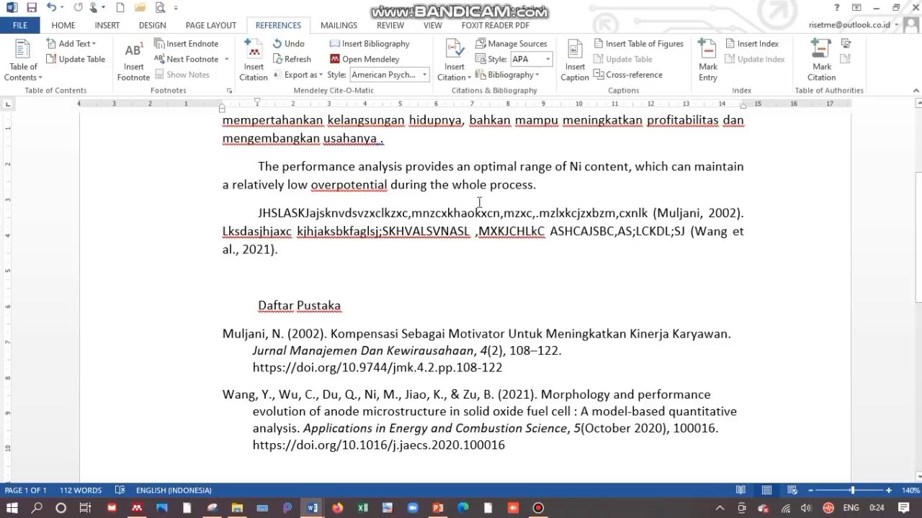
Review the body paragraphs and their in-text citations against the matching entries under the Daftar Pustaka heading.
scroll(479, 203, up, 3)
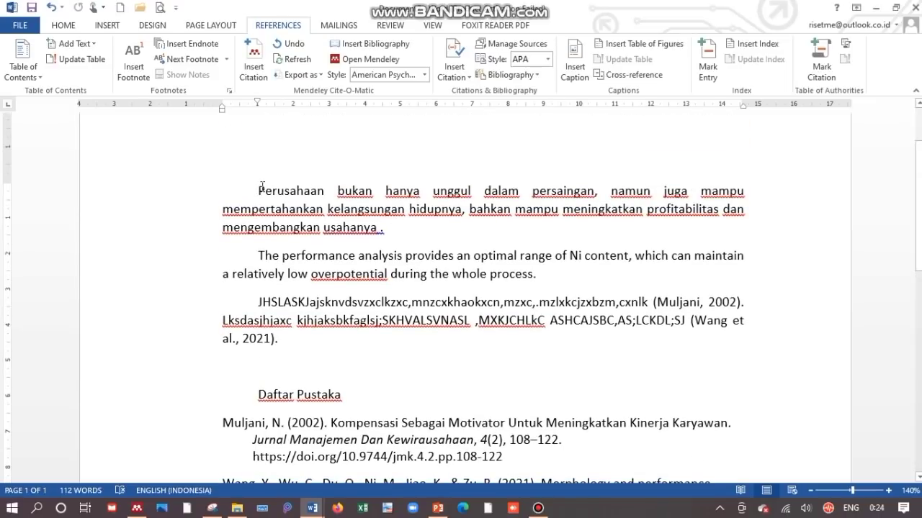
drag(262, 187, 381, 233)
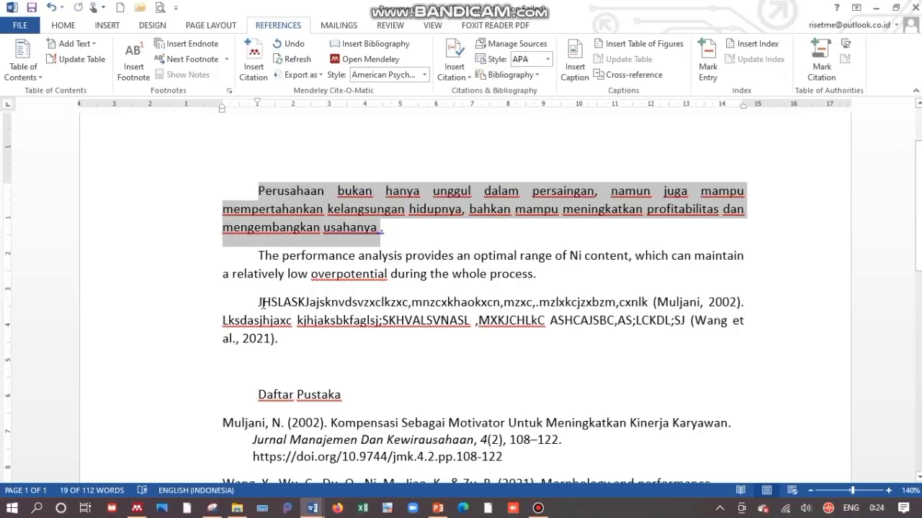
drag(259, 301, 626, 305)
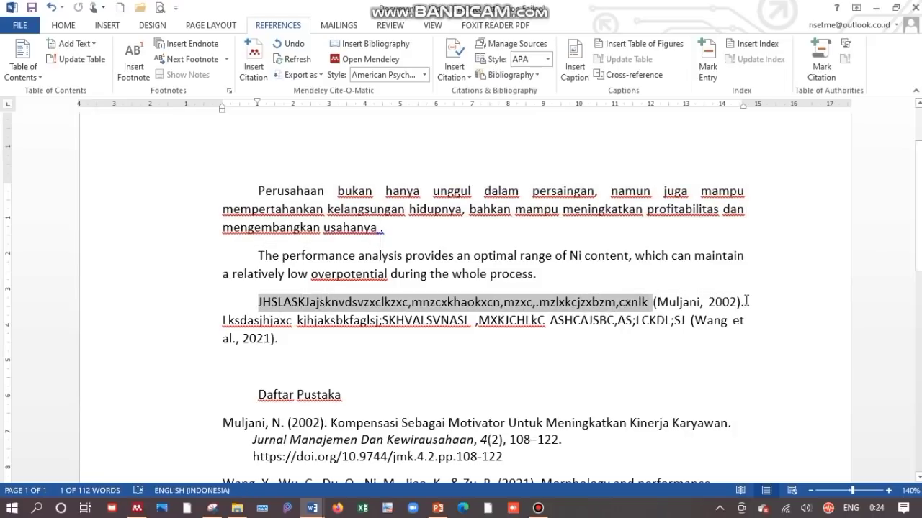
click(745, 301)
scroll(286, 381, down, 1)
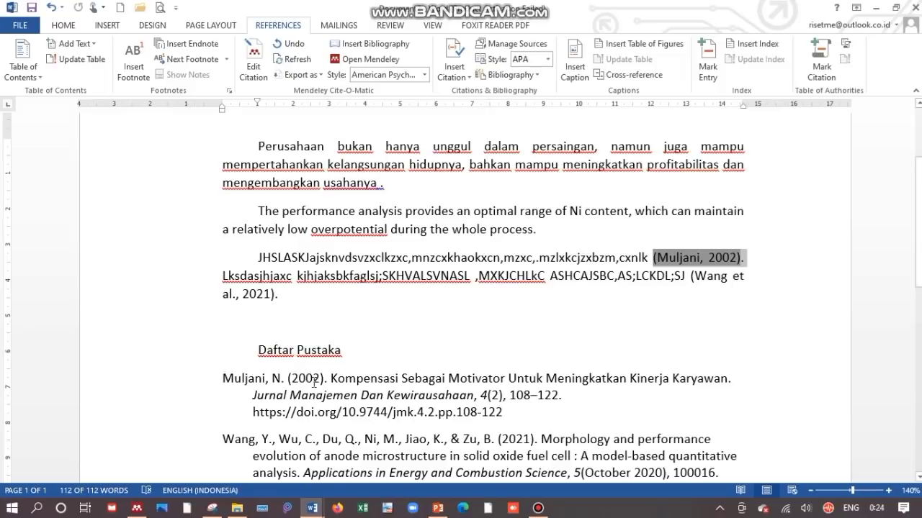
scroll(486, 308, down, 2)
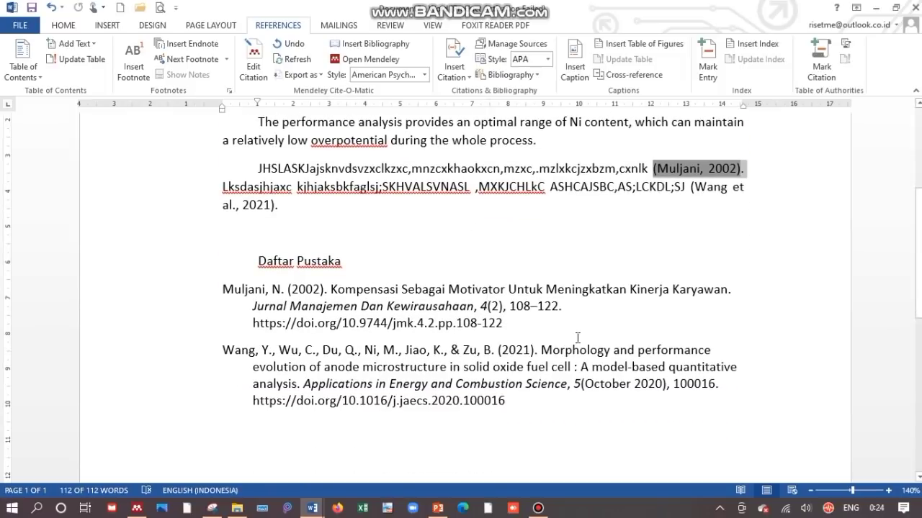
click(511, 258)
scroll(485, 238, up, 1)
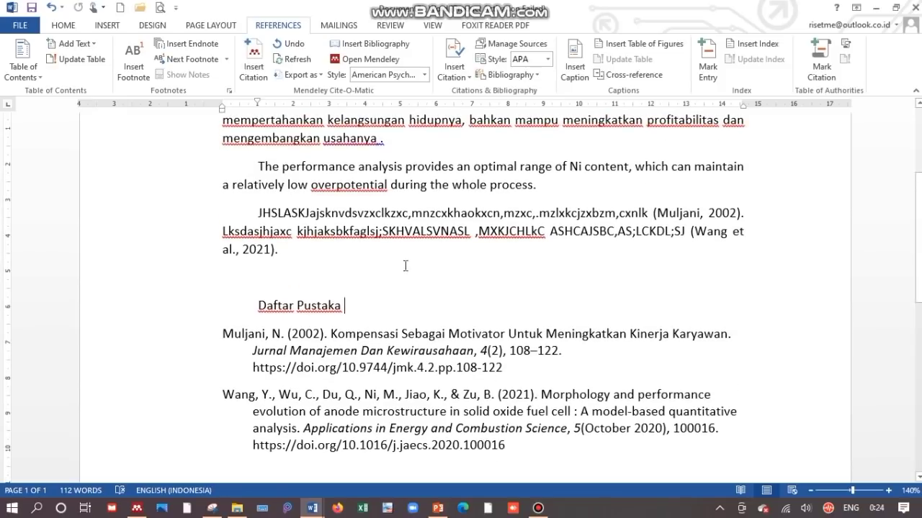
scroll(469, 282, up, 1)
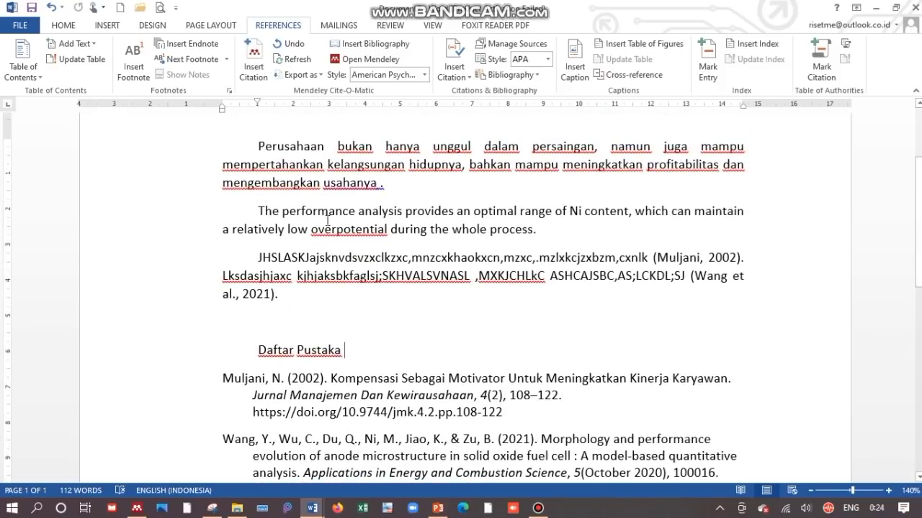
scroll(418, 284, down, 1)
drag(257, 305, 353, 306)
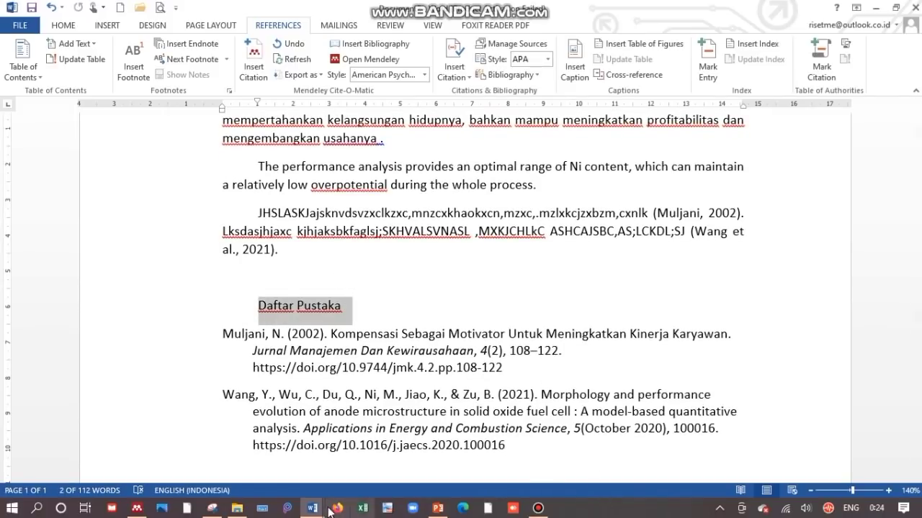
Switch to the "2. Membuat Matrik Variabel Penelitian" document and dismiss its list of recovered files.
mouse_move(311, 513)
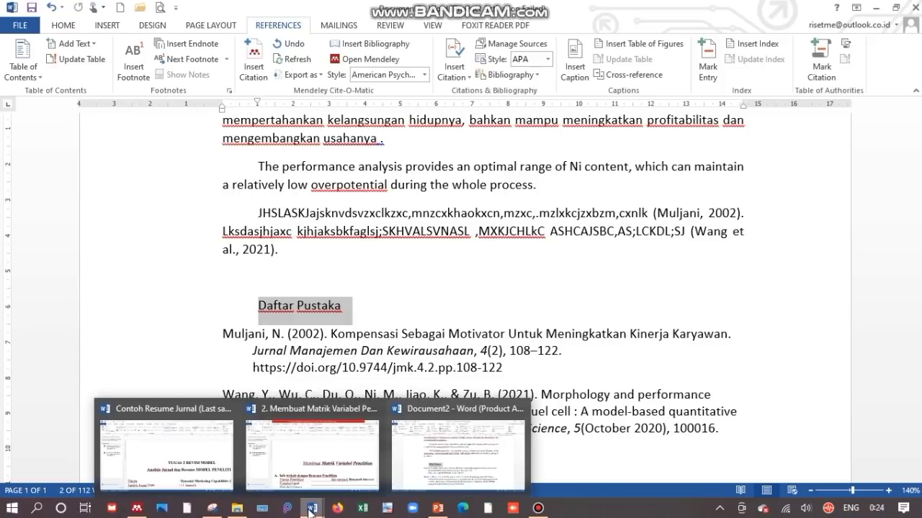
click(438, 509)
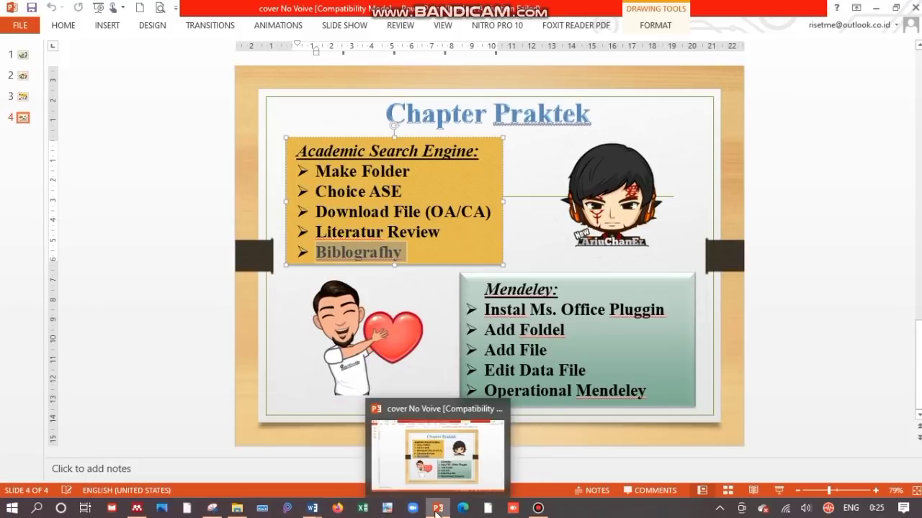
mouse_move(311, 508)
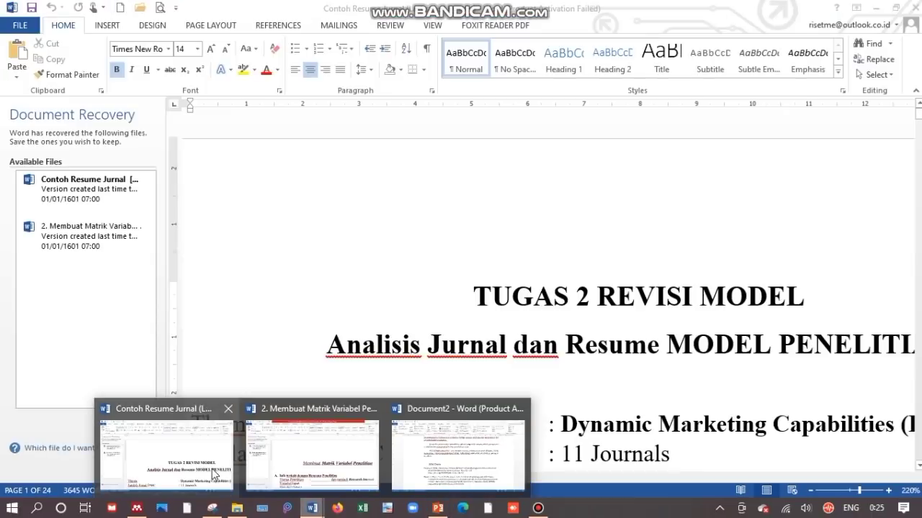
mouse_move(343, 467)
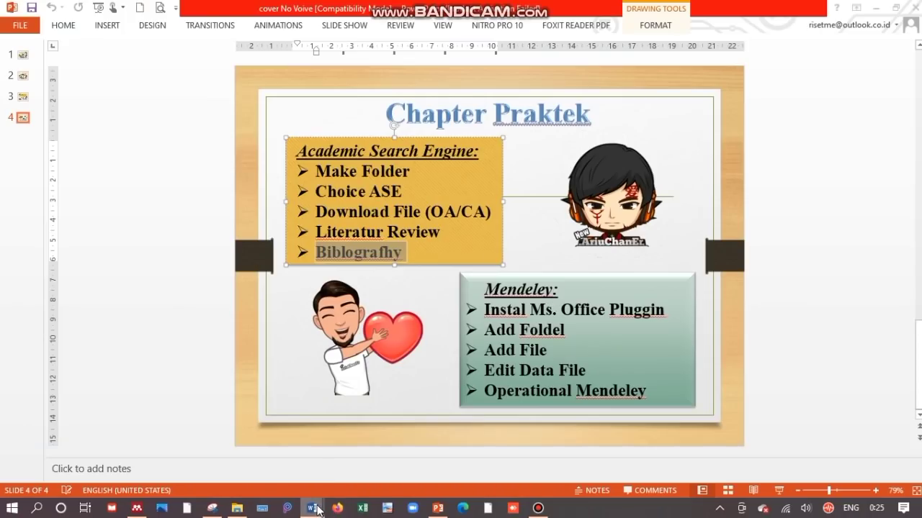
click(312, 450)
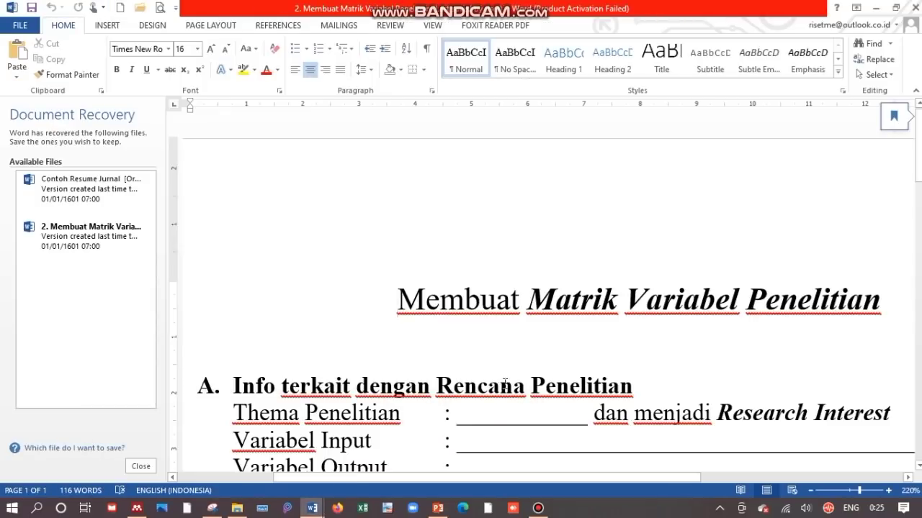
click(141, 466)
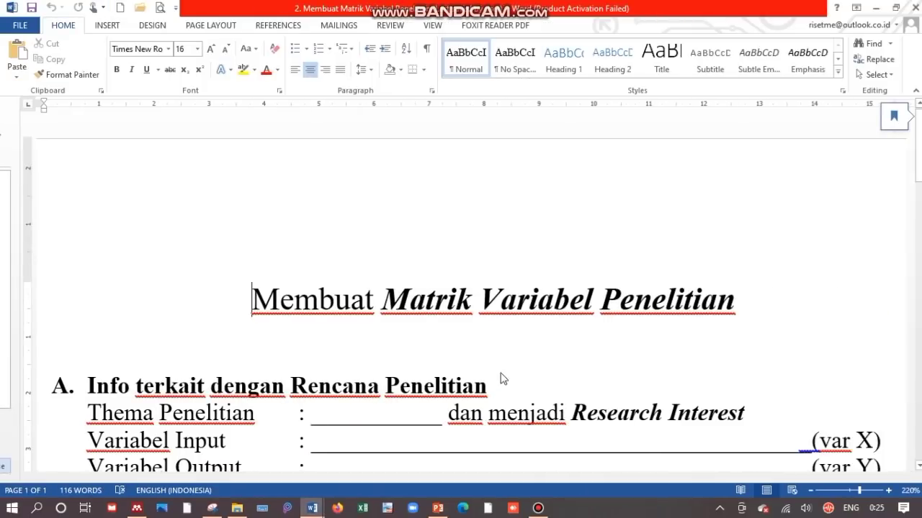
Examine the template's research plan information, variable matrix table and Daftar Pustaka section.
click(848, 490)
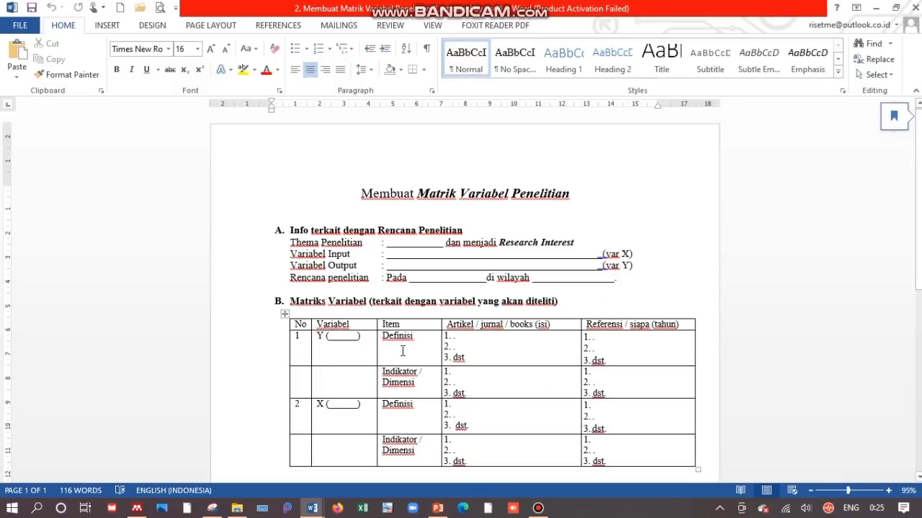
scroll(381, 331, down, 1)
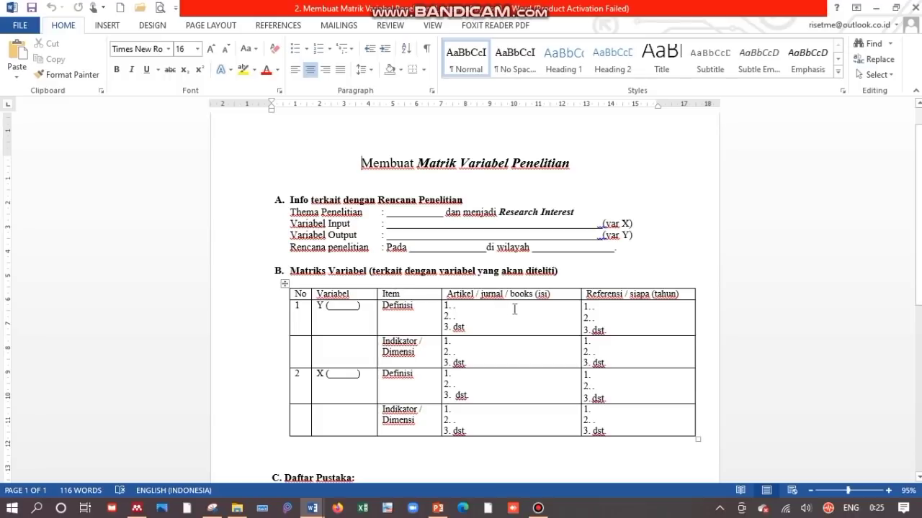
ctrl+scroll(455, 355, up, 2)
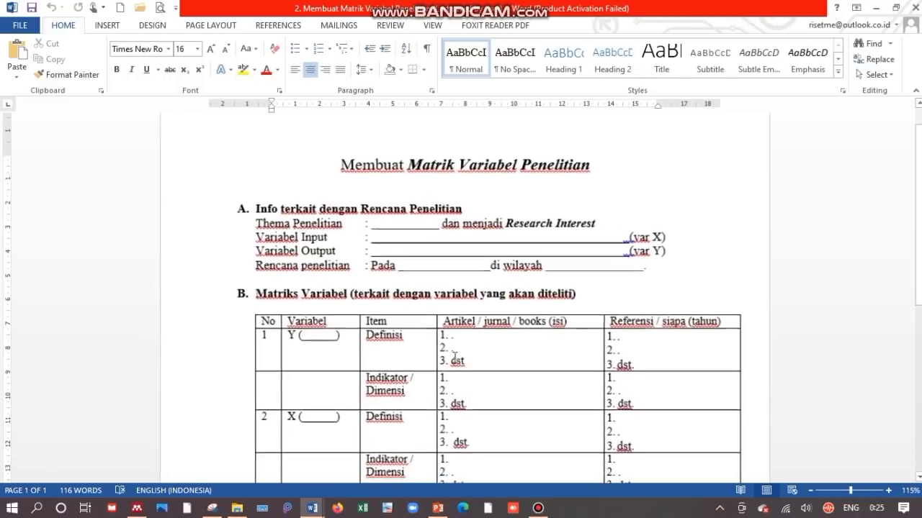
scroll(429, 284, down, 3)
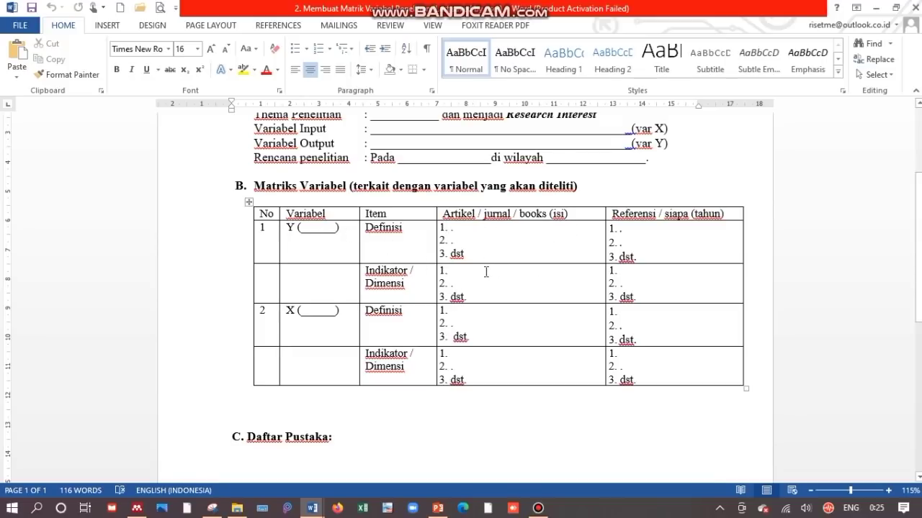
scroll(486, 272, up, 3)
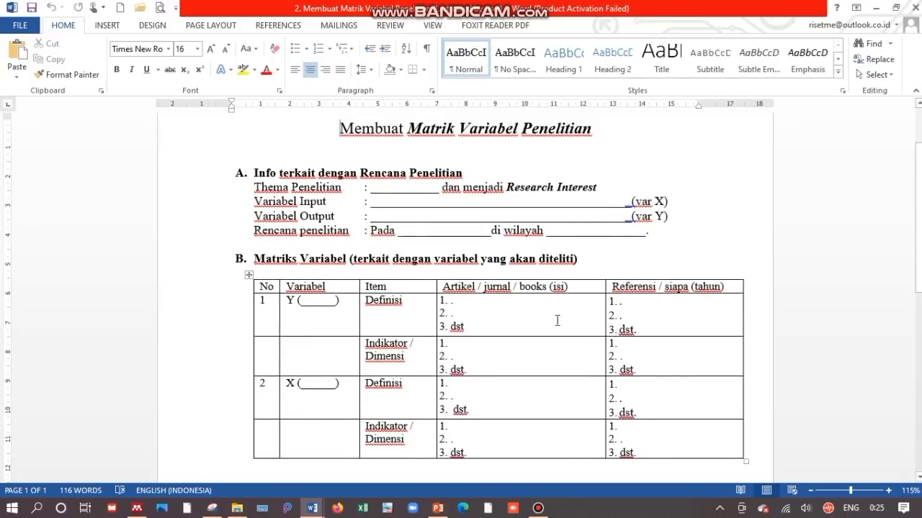
scroll(639, 323, down, 4)
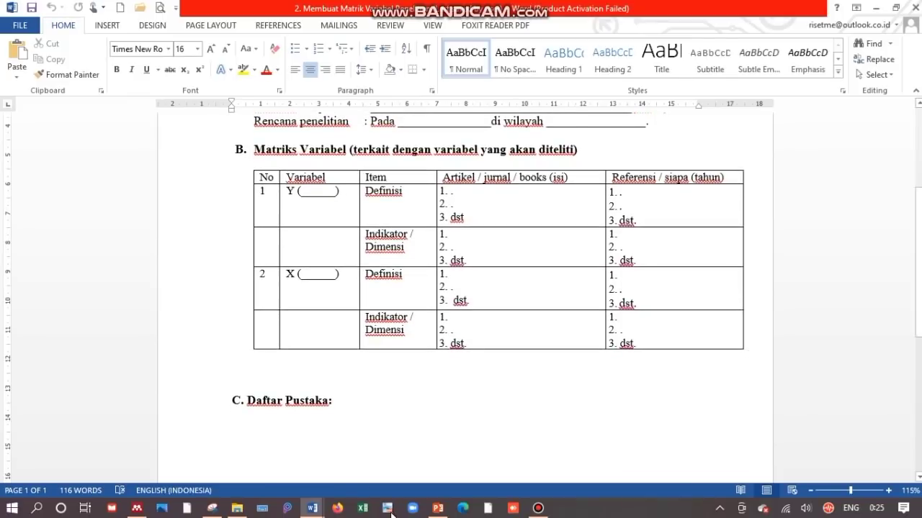
mouse_move(310, 509)
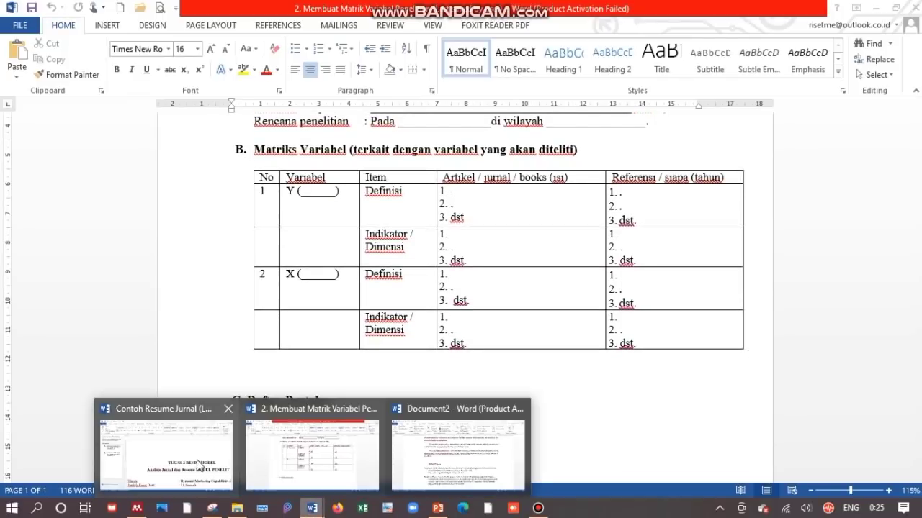
click(379, 401)
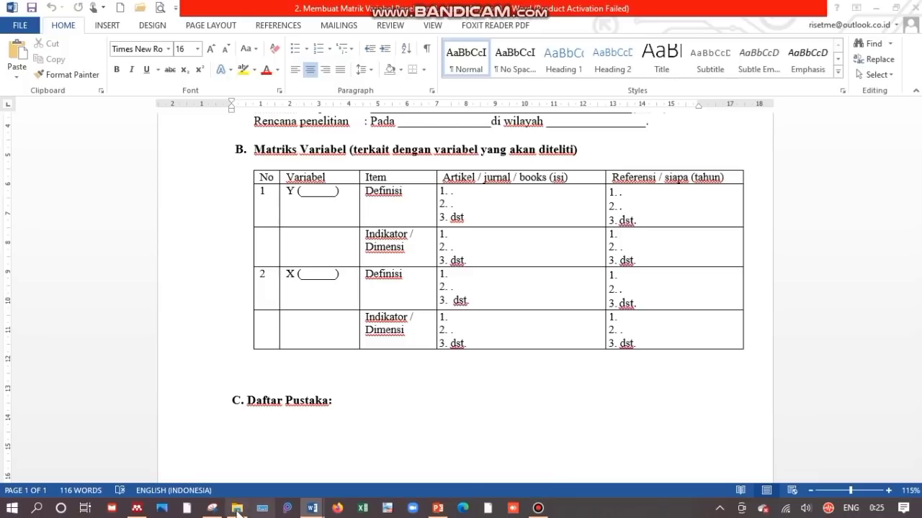
Switch to the "Contoh Resume Jurnal" document and dismiss its list of recovered files.
mouse_move(310, 510)
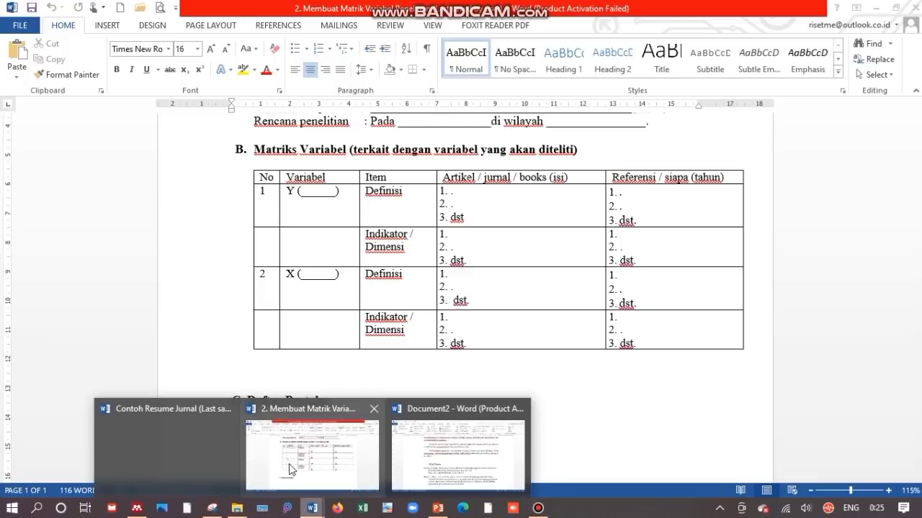
mouse_move(190, 456)
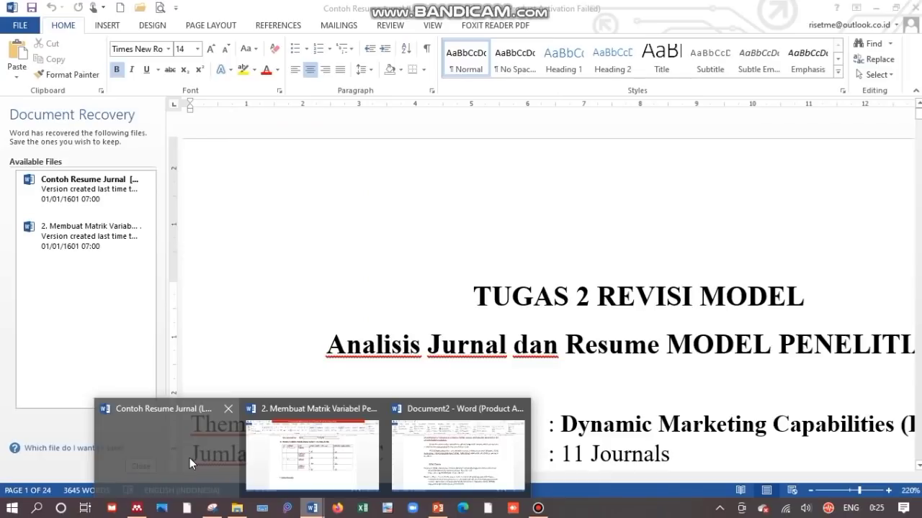
click(220, 437)
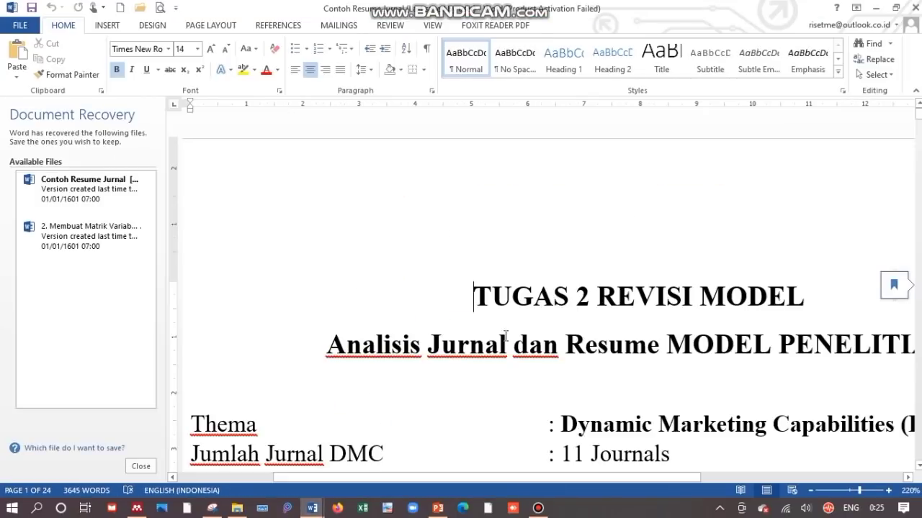
click(558, 345)
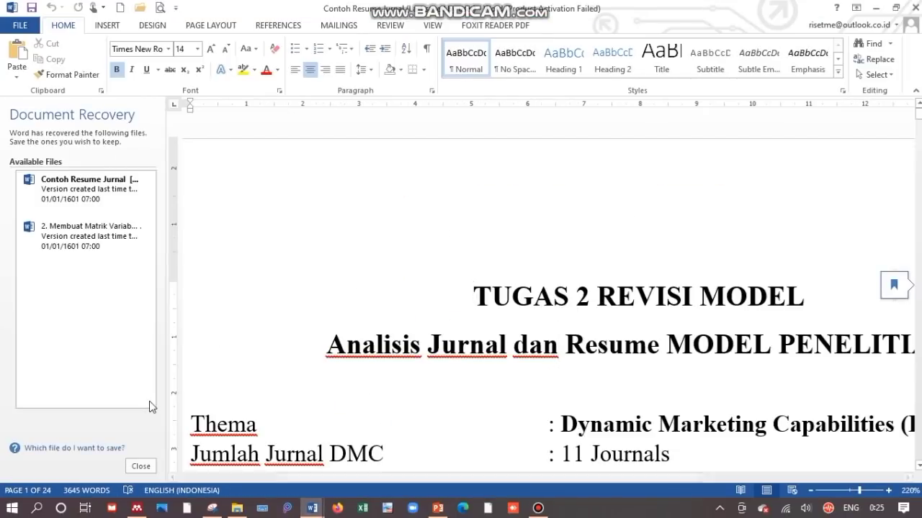
click(141, 466)
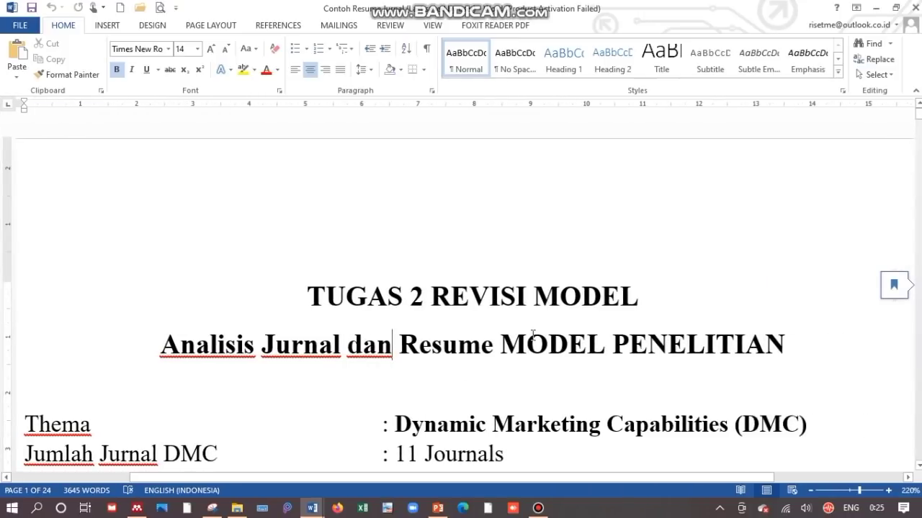
Examine the journal resume's theme, journal counts and model variables, and the input, process and output table in section A.
ctrl+scroll(553, 333, down, 3)
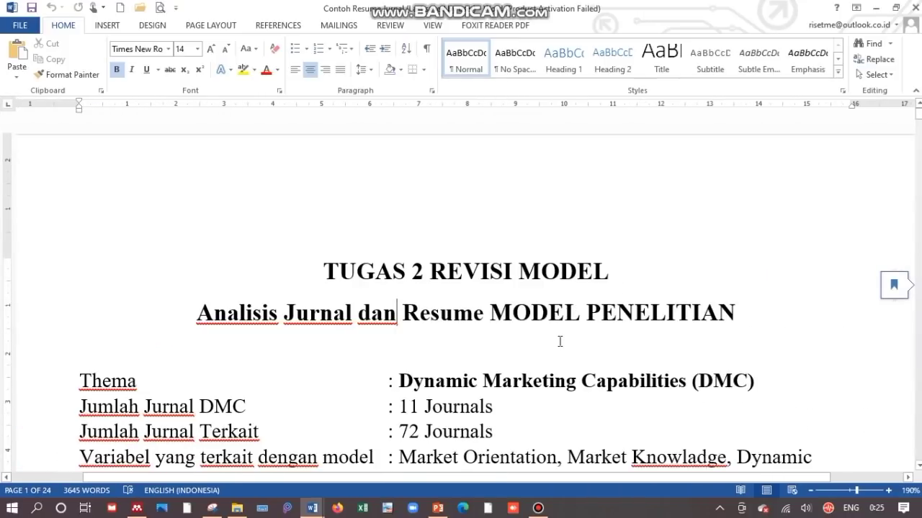
scroll(559, 335, down, 3)
scroll(559, 341, up, 1)
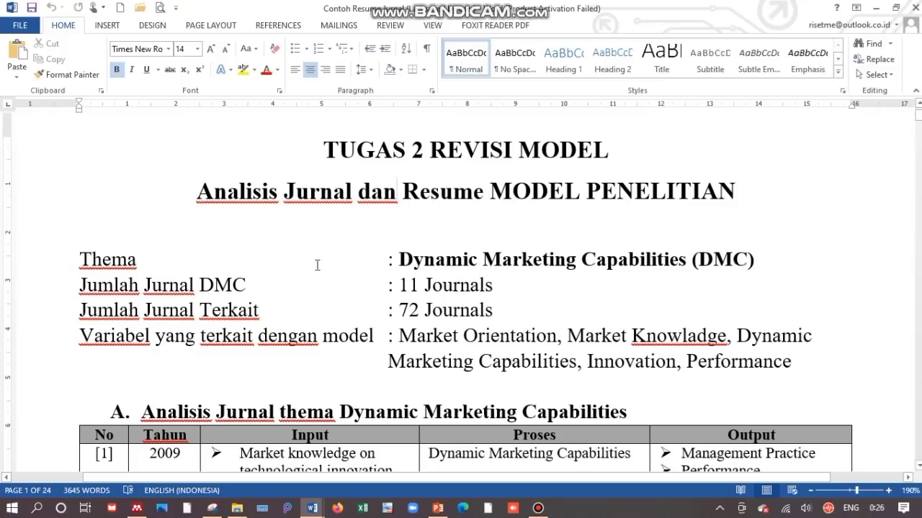
drag(753, 263, 398, 262)
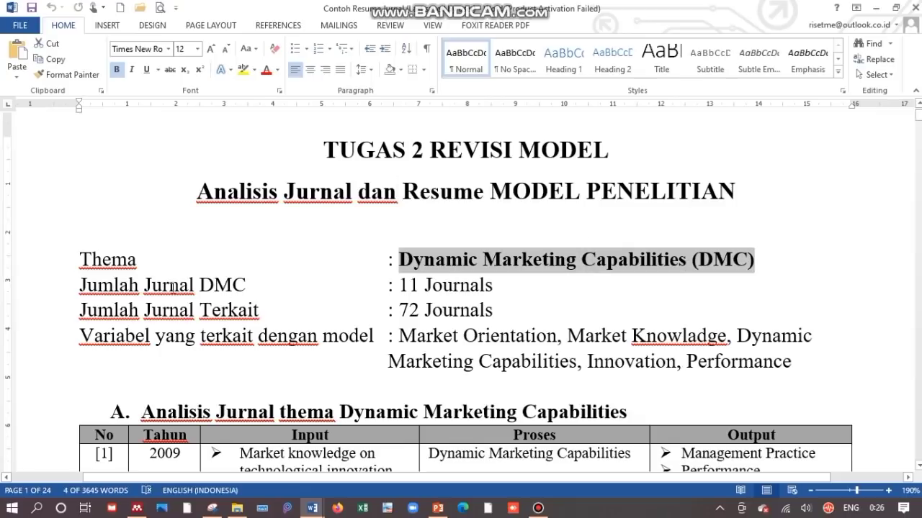
drag(504, 284, 398, 285)
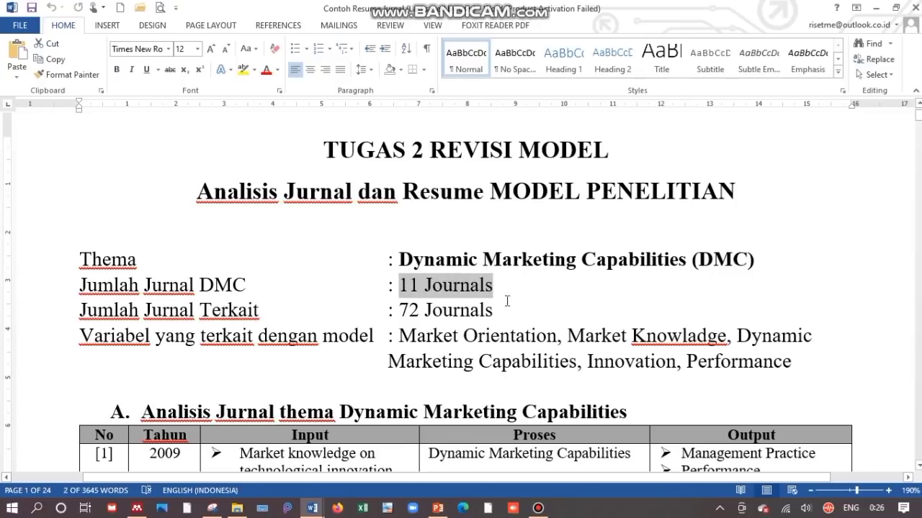
drag(494, 309, 399, 311)
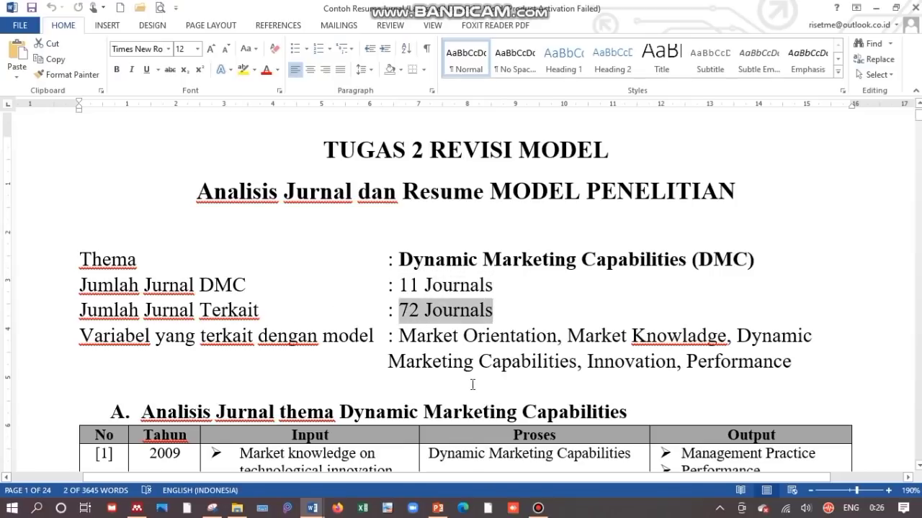
drag(404, 336, 800, 362)
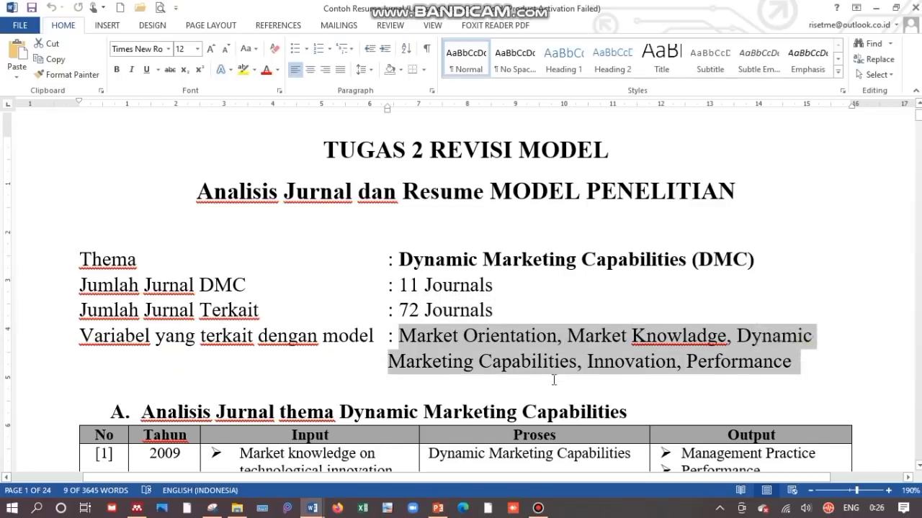
scroll(554, 381, down, 3)
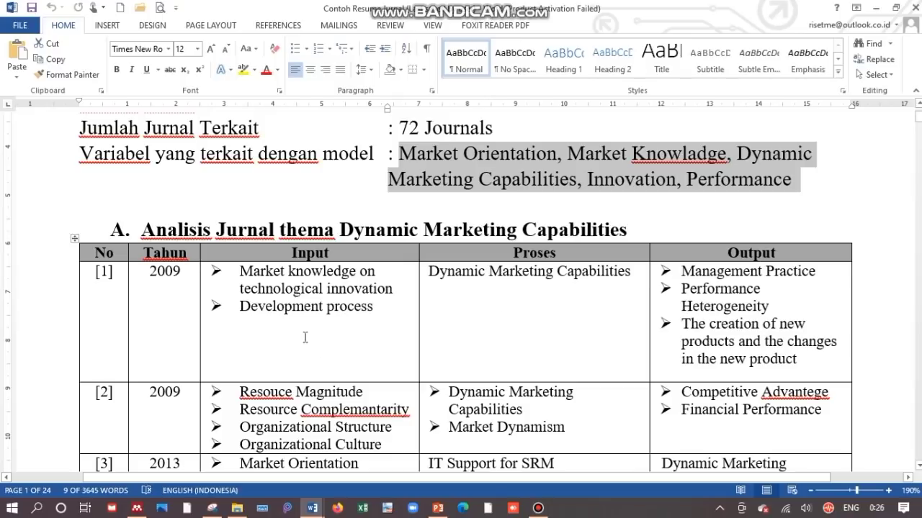
click(629, 230)
drag(628, 230, 466, 356)
click(534, 271)
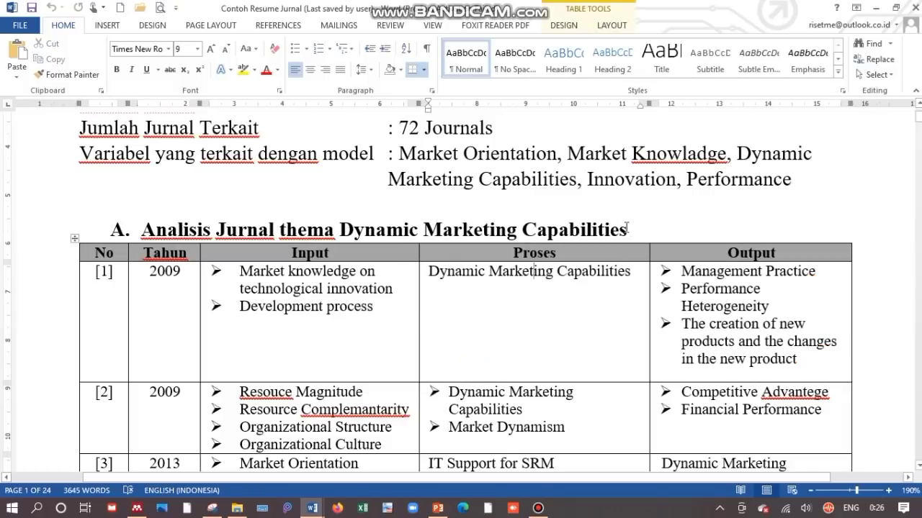
Examine the section A heading on Dynamic Marketing Capabilities and its journal table from entry [1] to the end.
drag(627, 228, 424, 229)
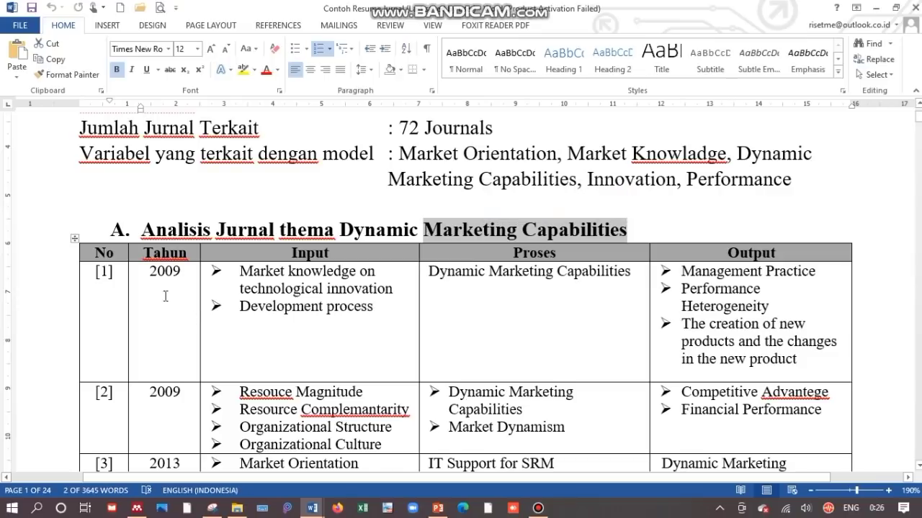
drag(116, 275, 94, 271)
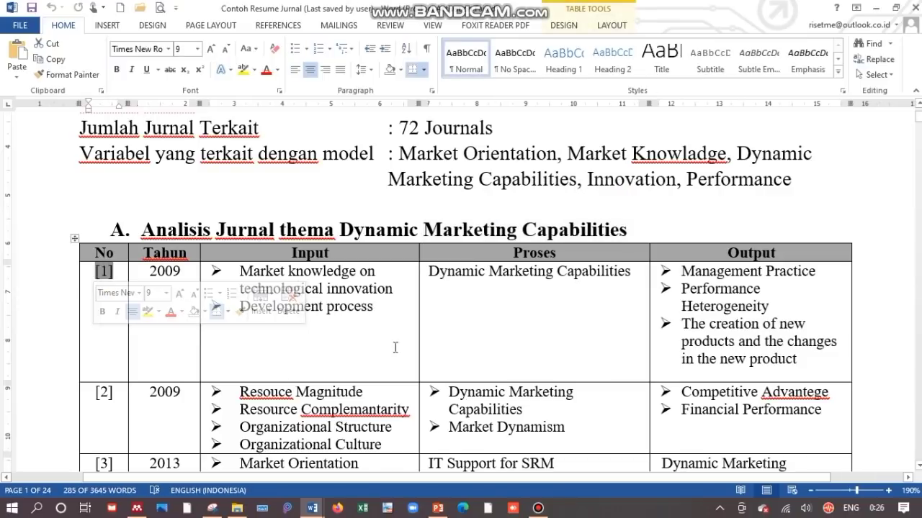
scroll(468, 324, down, 5)
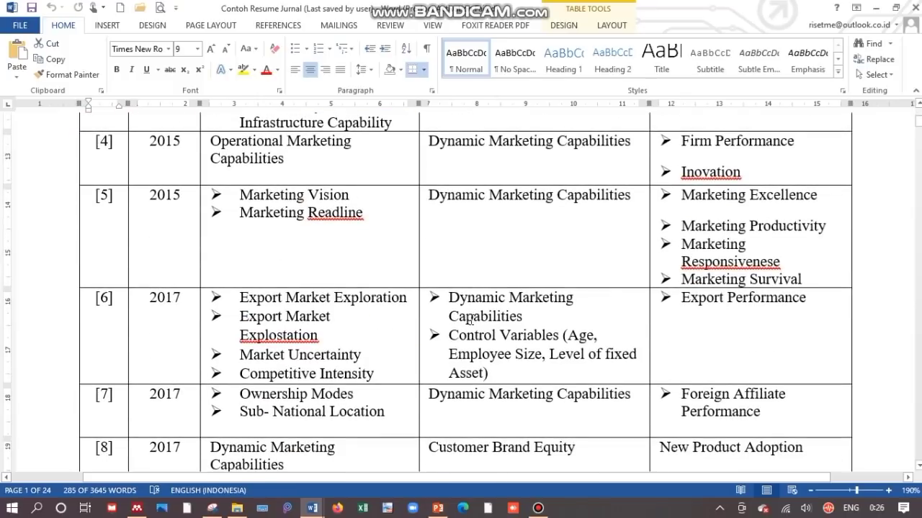
scroll(470, 317, down, 6)
scroll(469, 317, down, 9)
scroll(189, 307, up, 3)
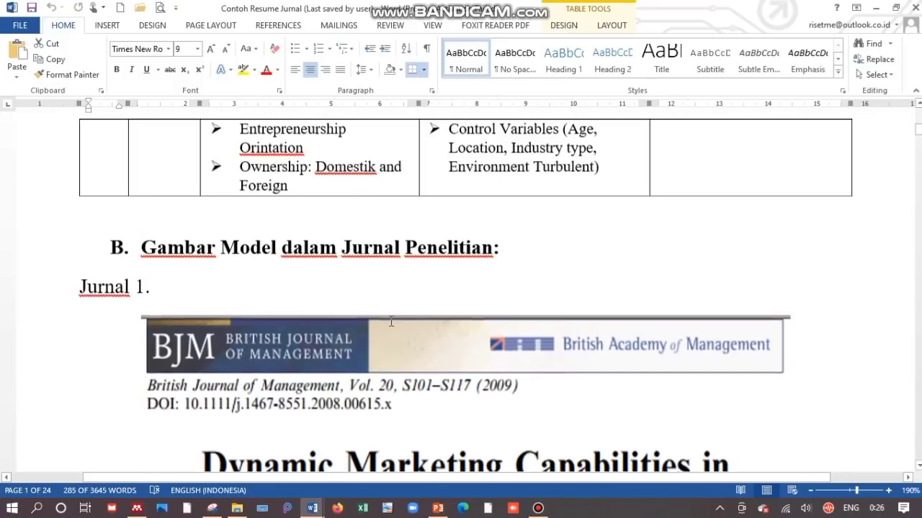
Examine the article header and variable model diagram of Jurnal 1 in section B, Gambar Model dalam Jurnal Penelitian.
scroll(251, 310, down, 3)
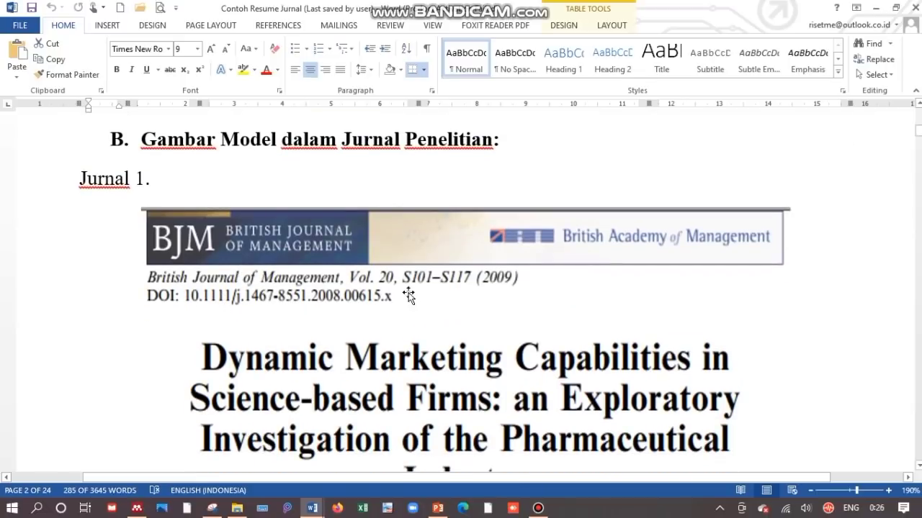
scroll(389, 342, down, 3)
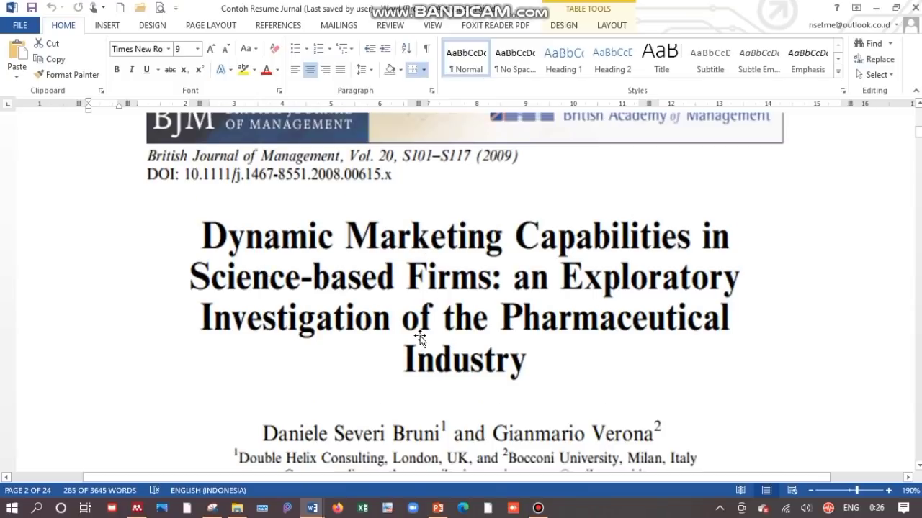
scroll(301, 333, down, 3)
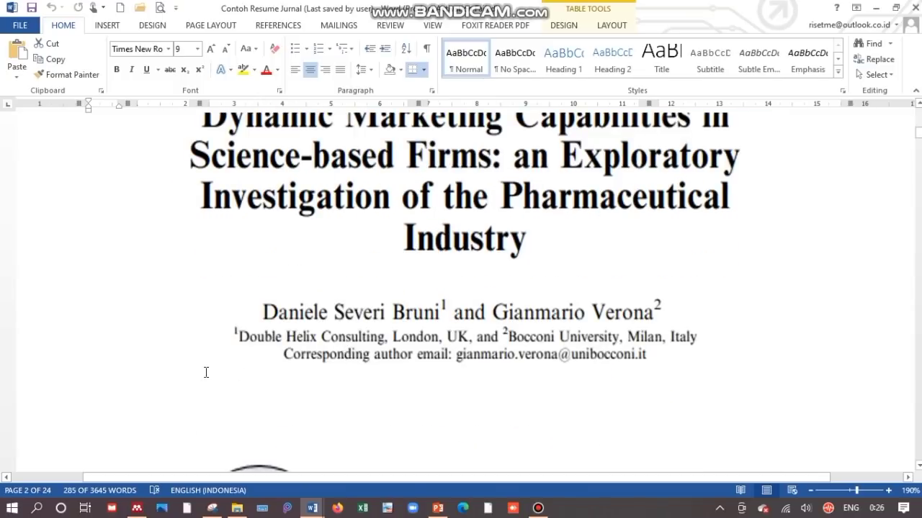
scroll(275, 324, down, 6)
scroll(274, 323, down, 4)
scroll(365, 305, up, 1)
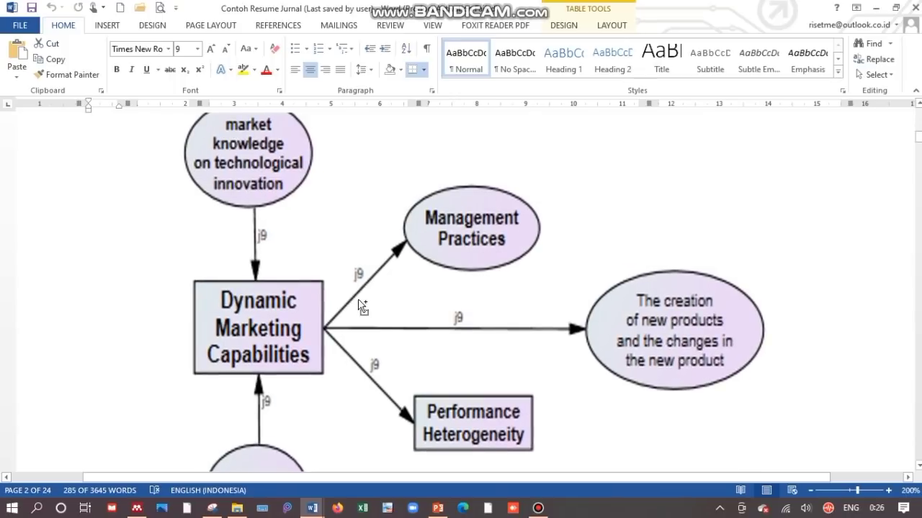
scroll(363, 305, down, 7)
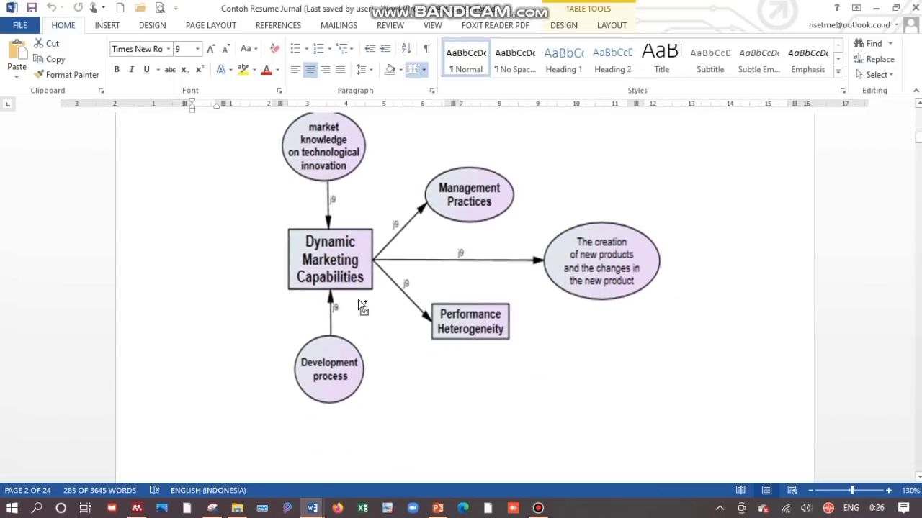
Compare the input, process and output entries of journal [1] in the section A table with the Jurnal 1 model diagram.
scroll(406, 306, up, 5)
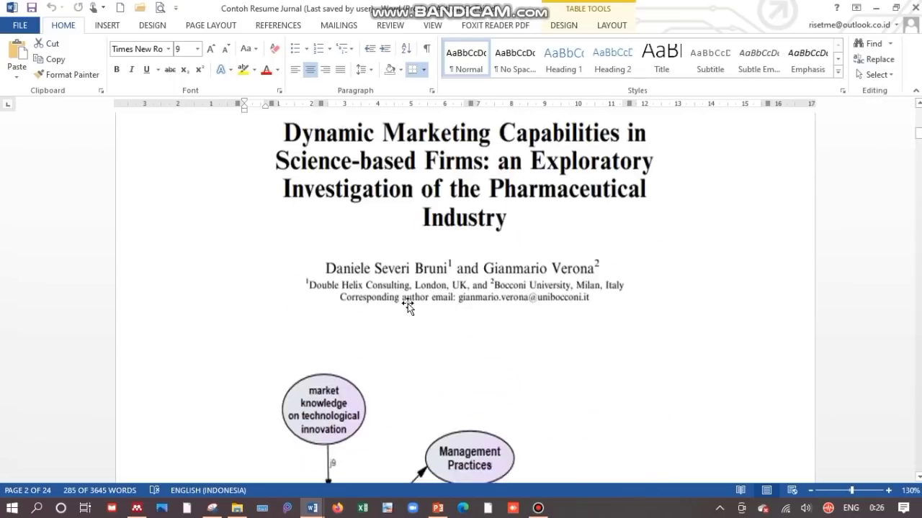
scroll(311, 289, up, 20)
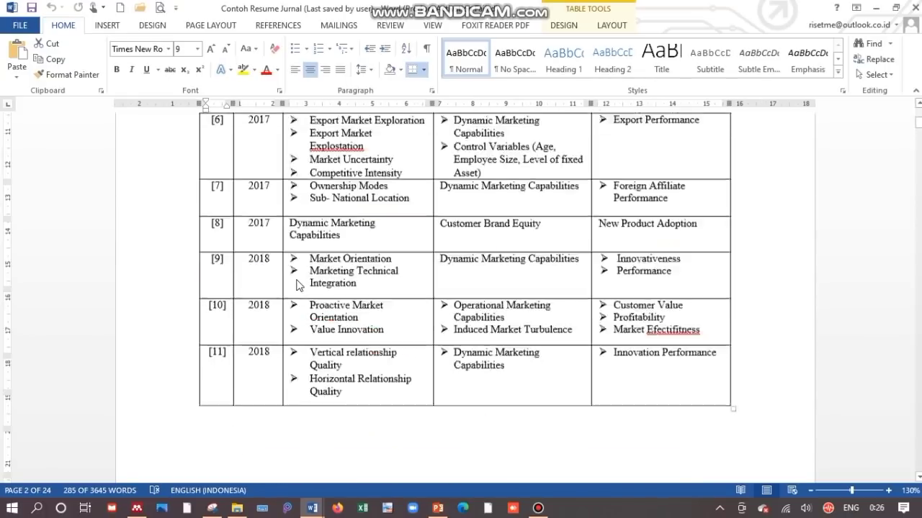
scroll(297, 281, up, 5)
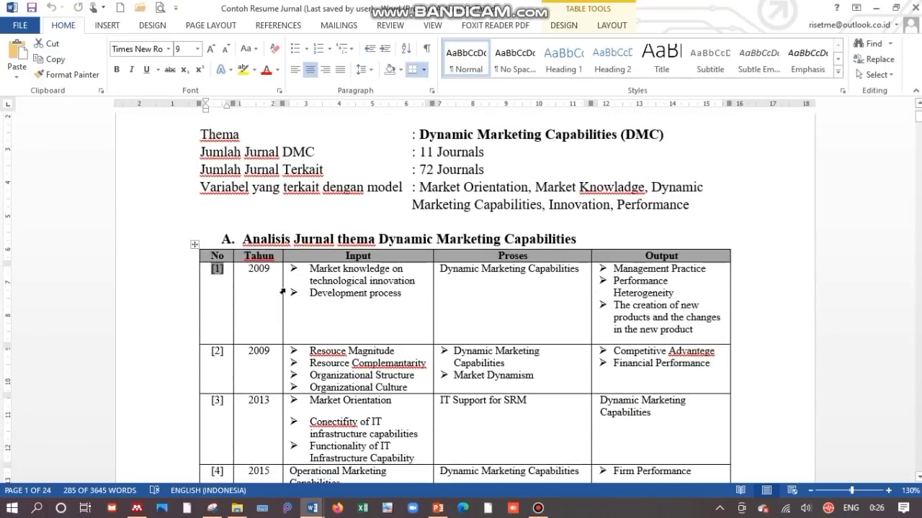
scroll(406, 320, down, 20)
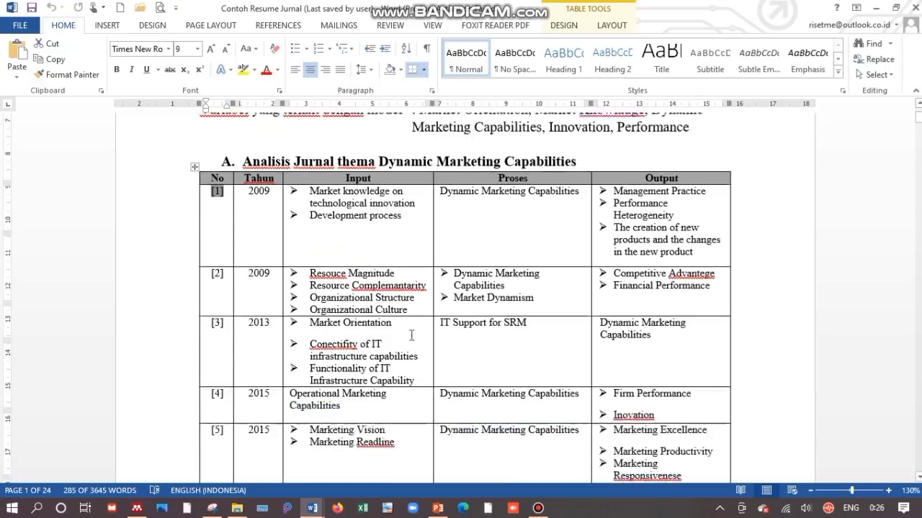
scroll(405, 319, down, 4)
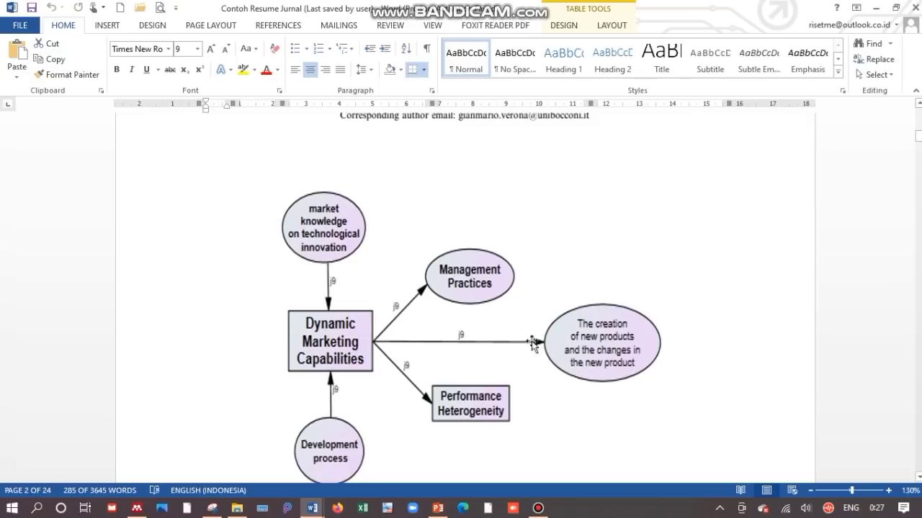
scroll(529, 347, up, 5)
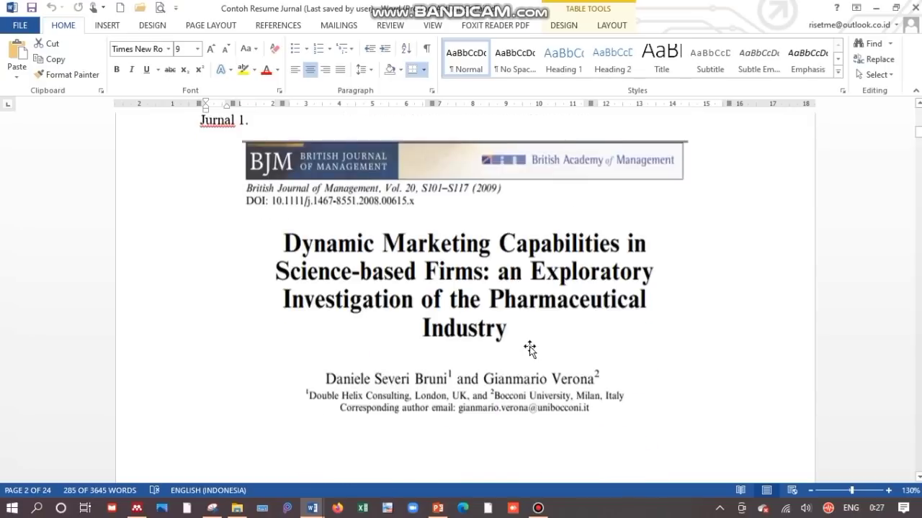
scroll(529, 347, up, 18)
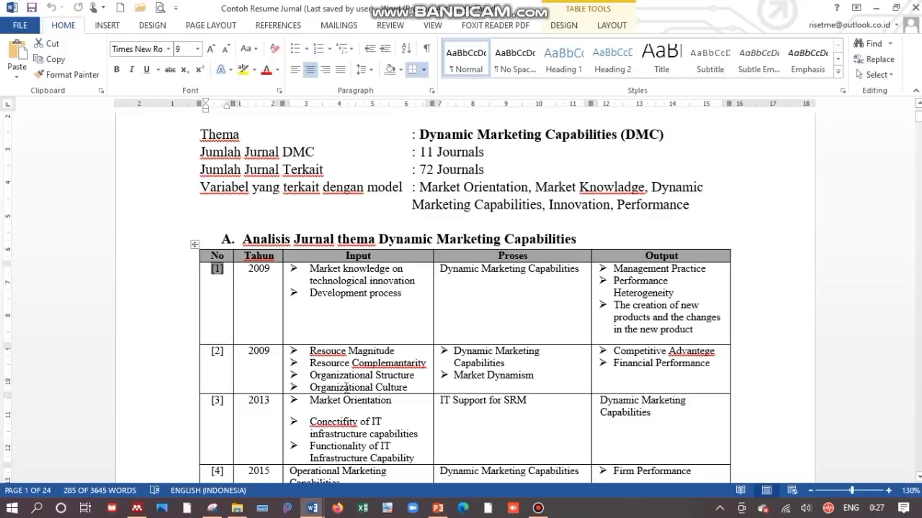
Review the table rows of journals [1] and [2], selecting Market Dynamism in the process column of journal [2].
click(259, 280)
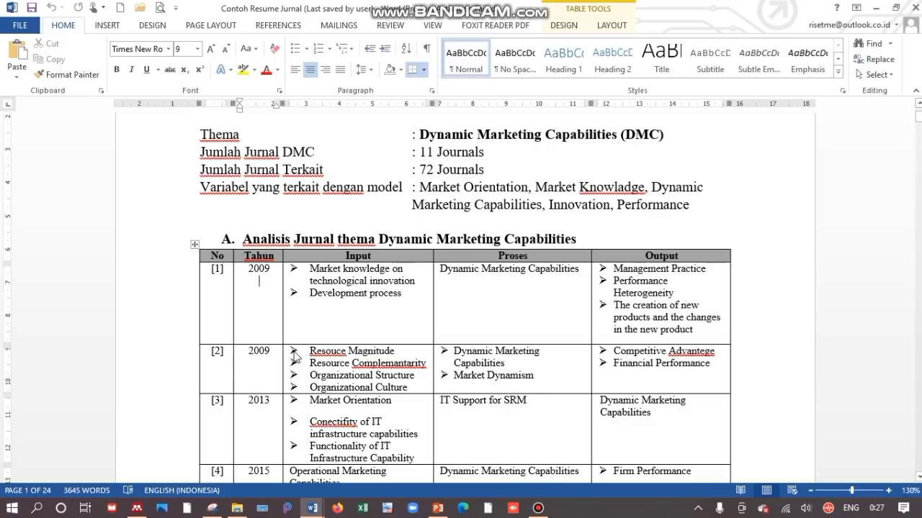
scroll(339, 349, down, 2)
scroll(415, 228, down, 1)
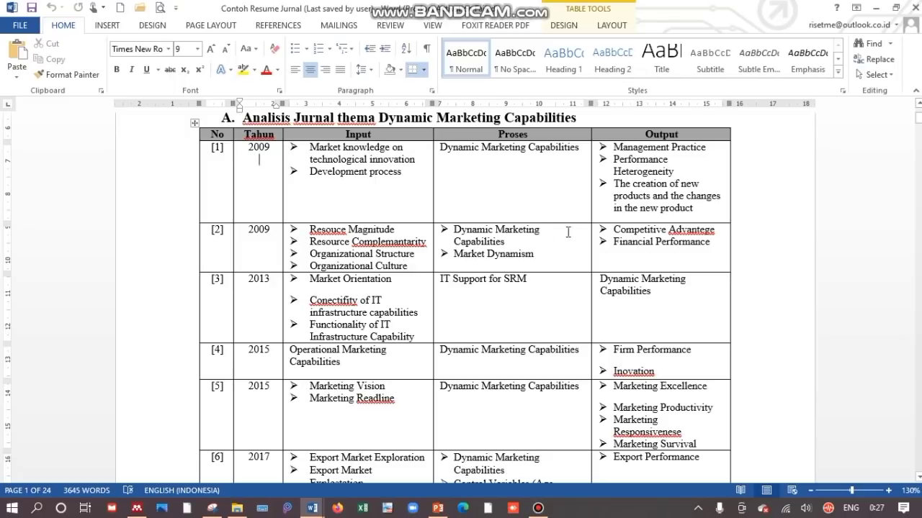
drag(535, 253, 462, 253)
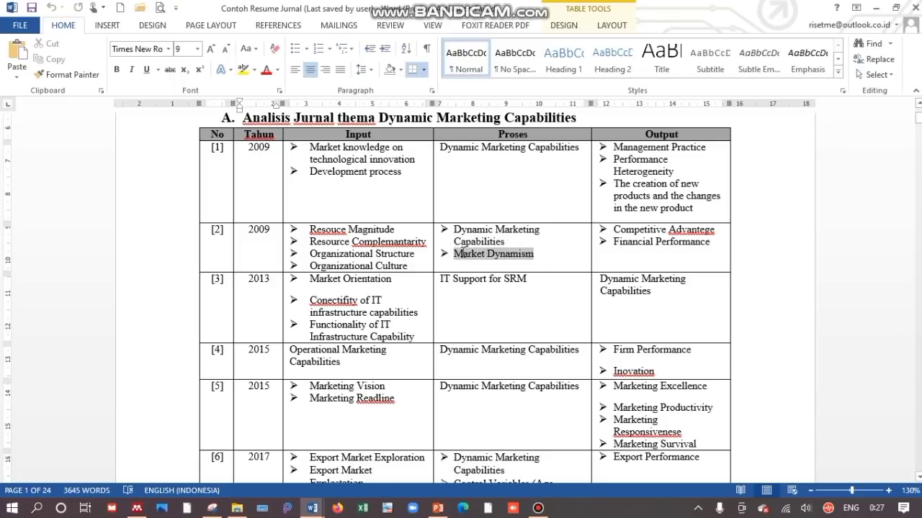